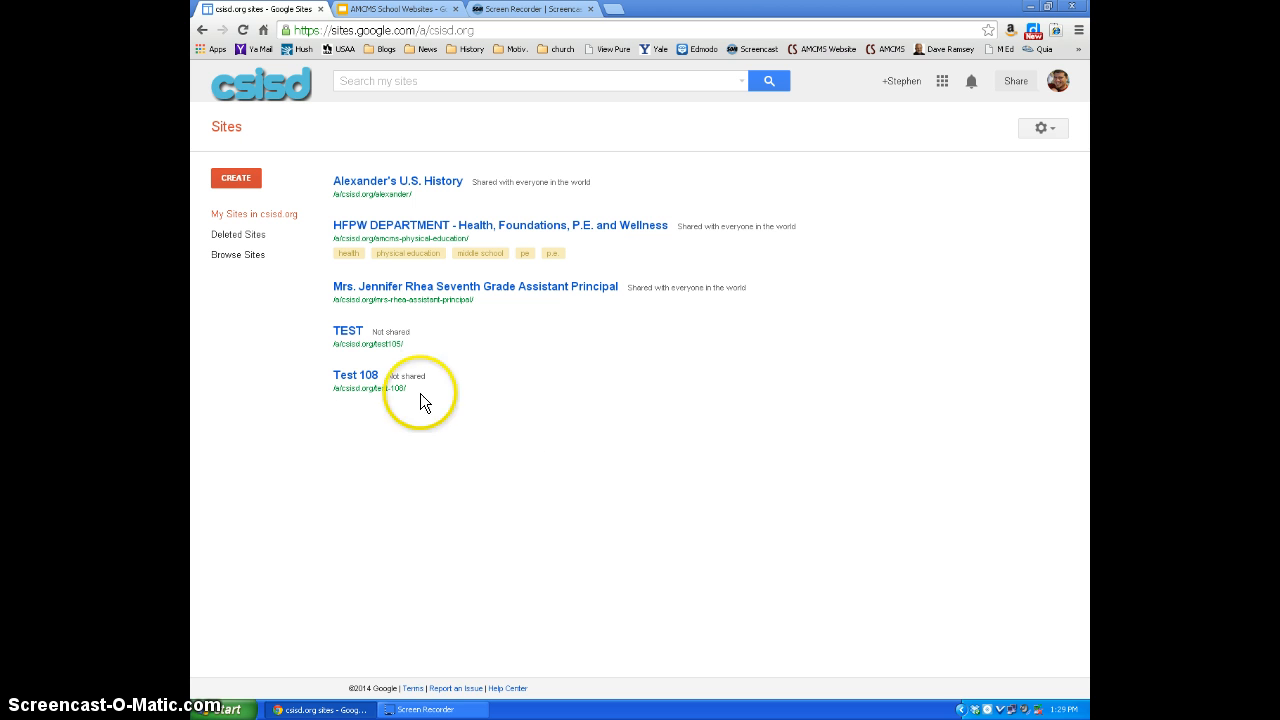
- Open the Test 108 site, put its Notes page into editing and save the page
click(370, 376)
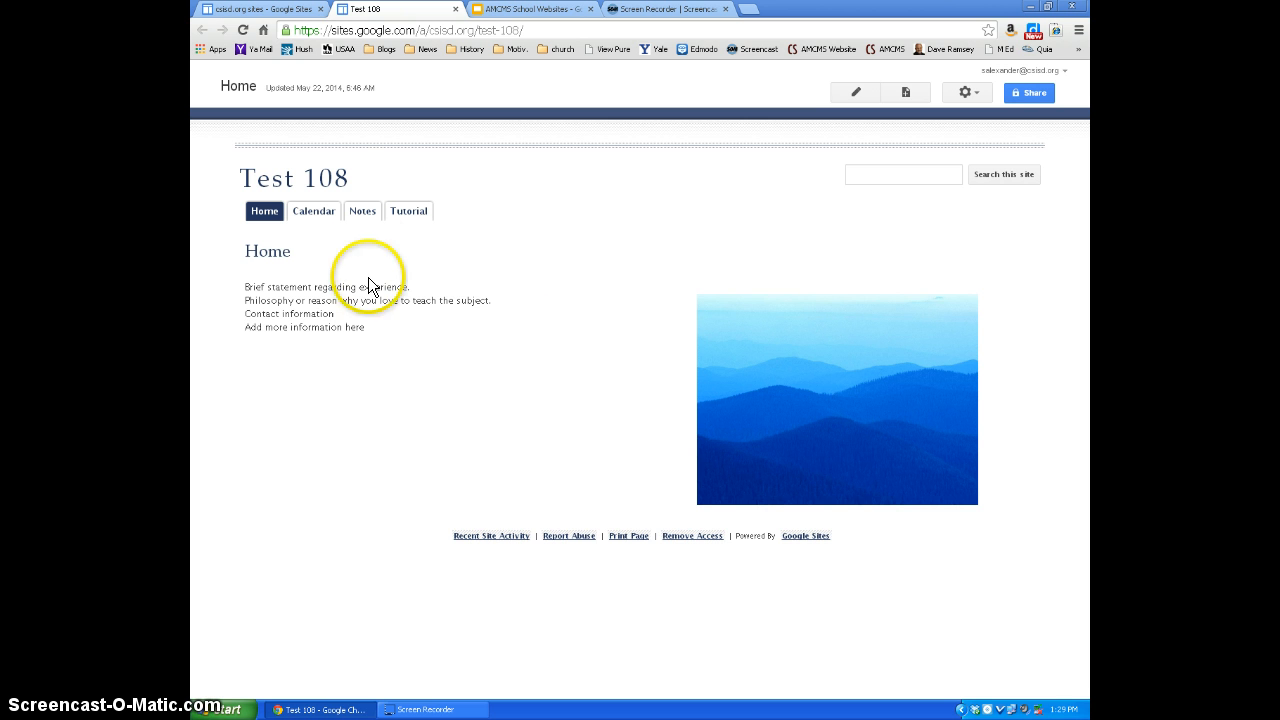
click(365, 219)
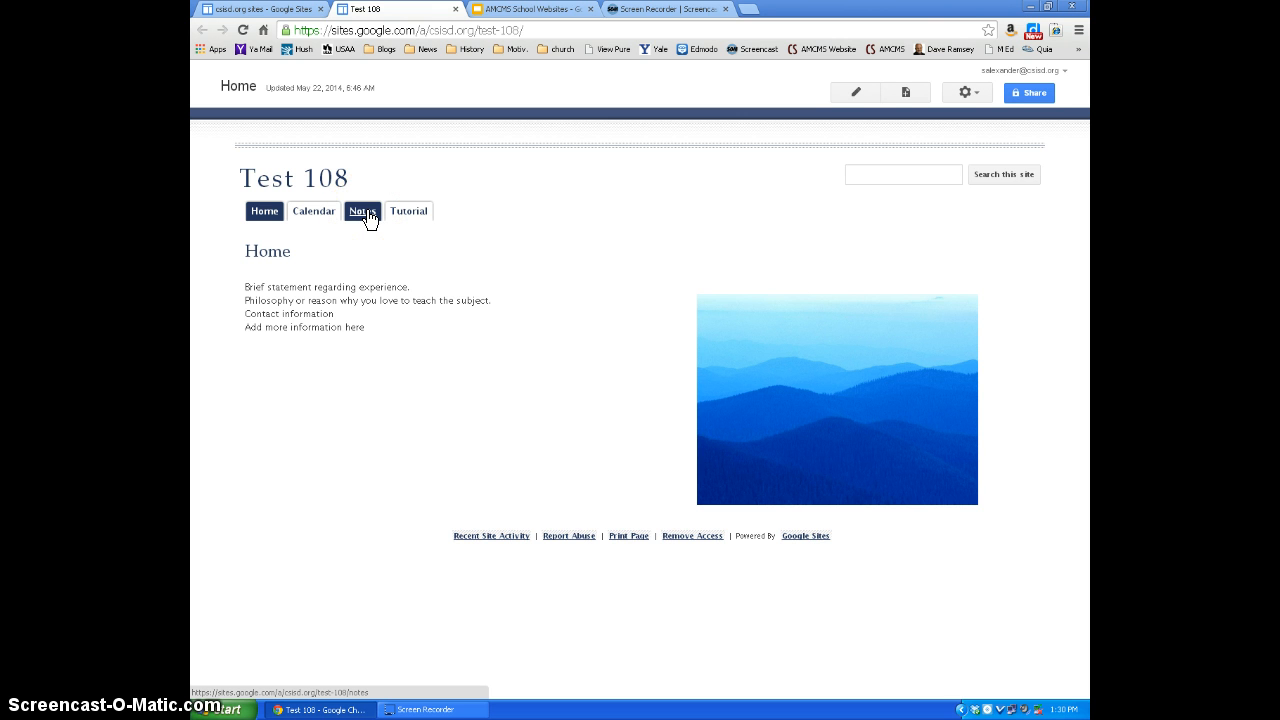
click(357, 257)
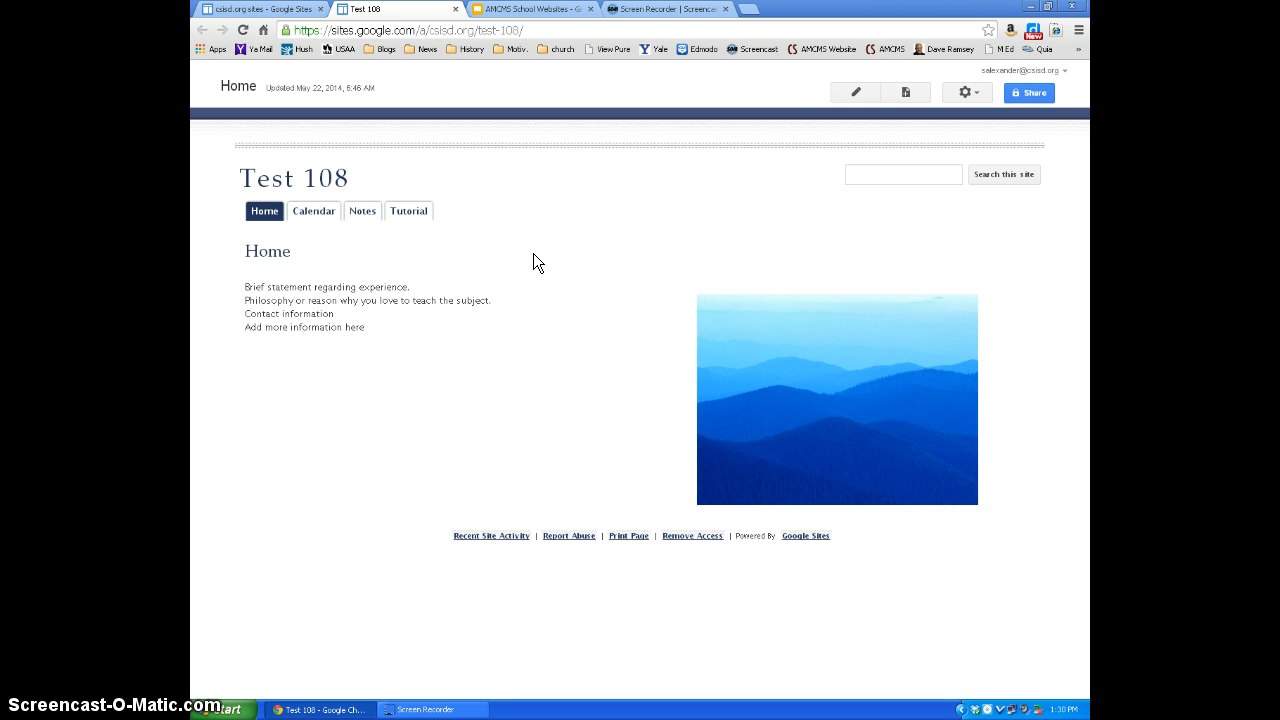
click(357, 212)
key(e)
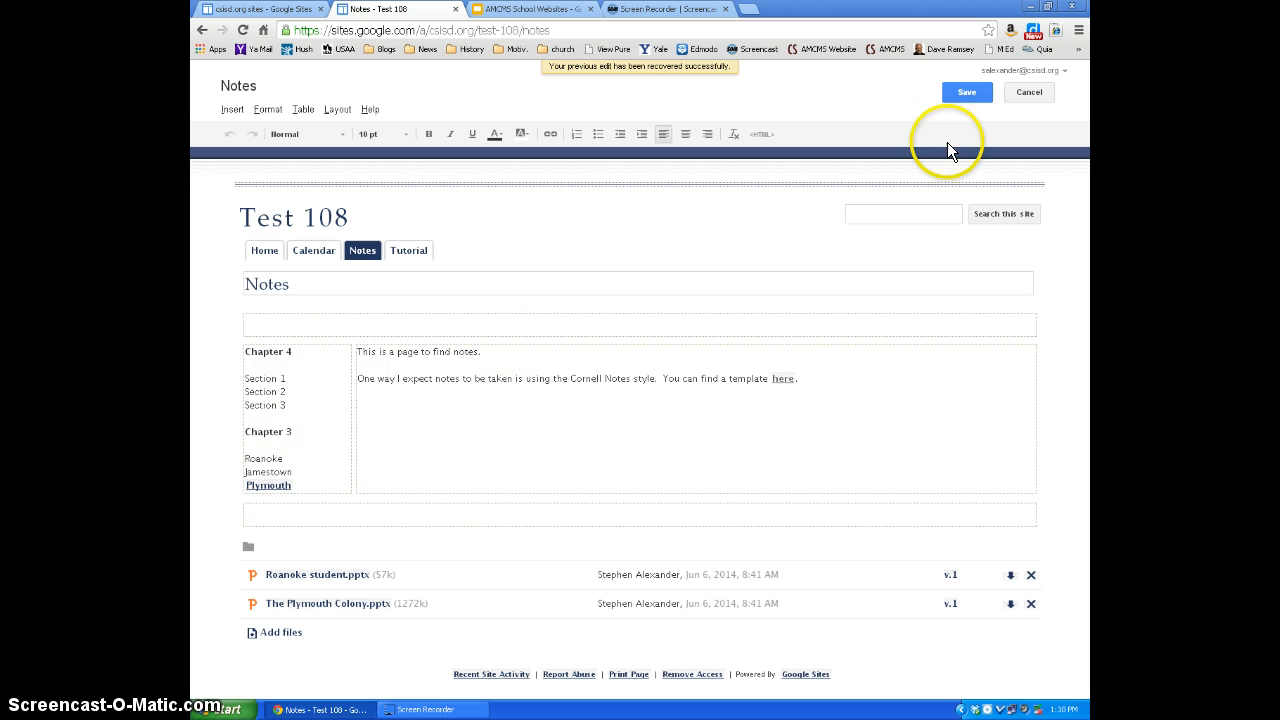
click(962, 93)
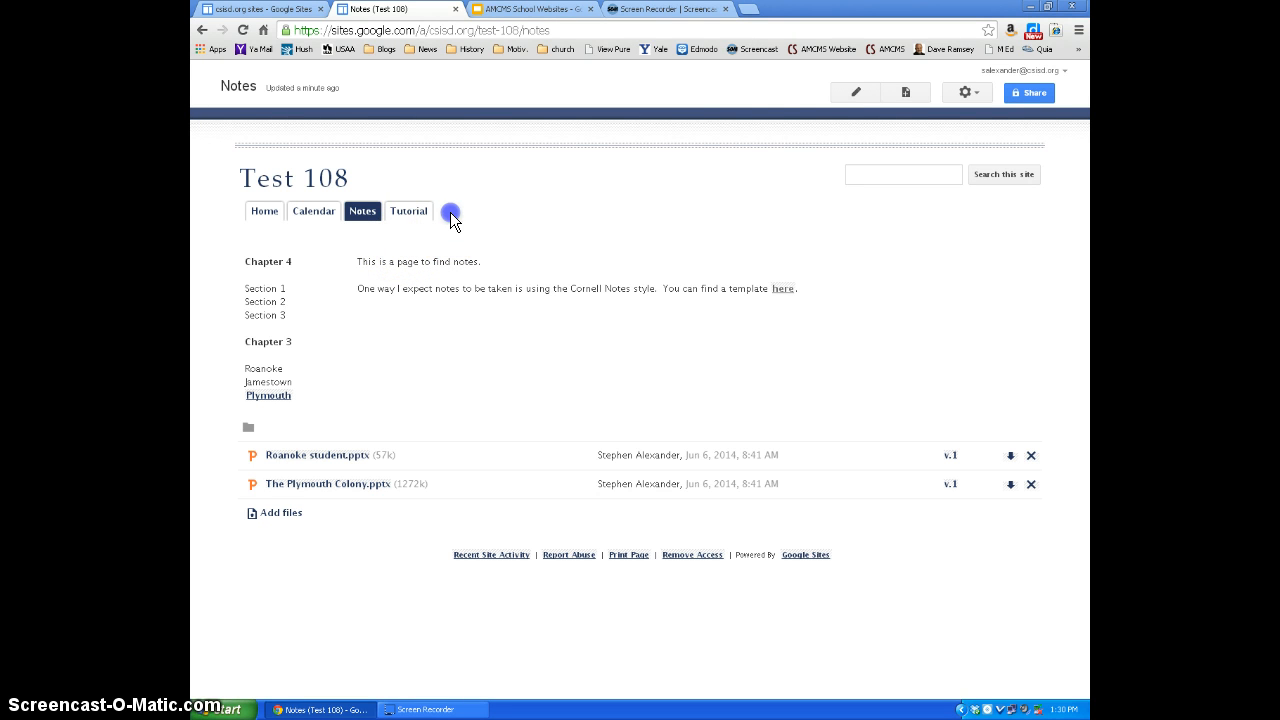
- Create a top-level page named "Notes 2" in the site using the Web Page template
click(906, 93)
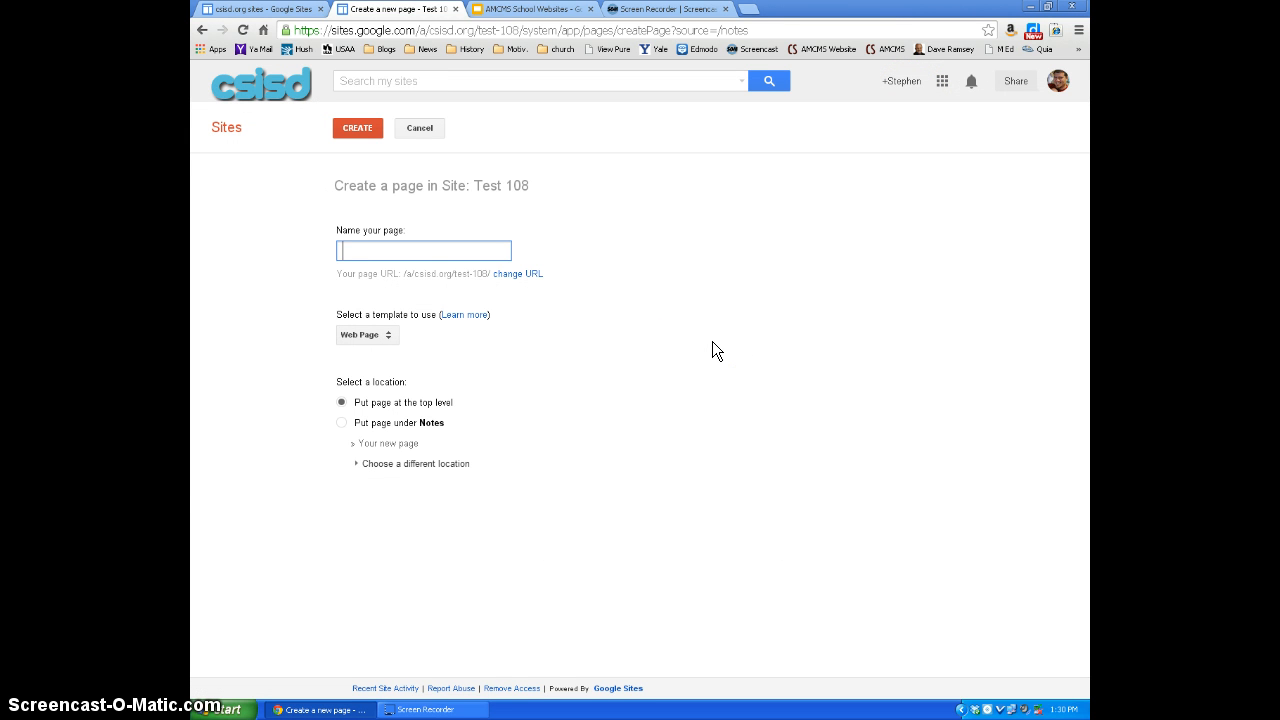
text(Notes 2)
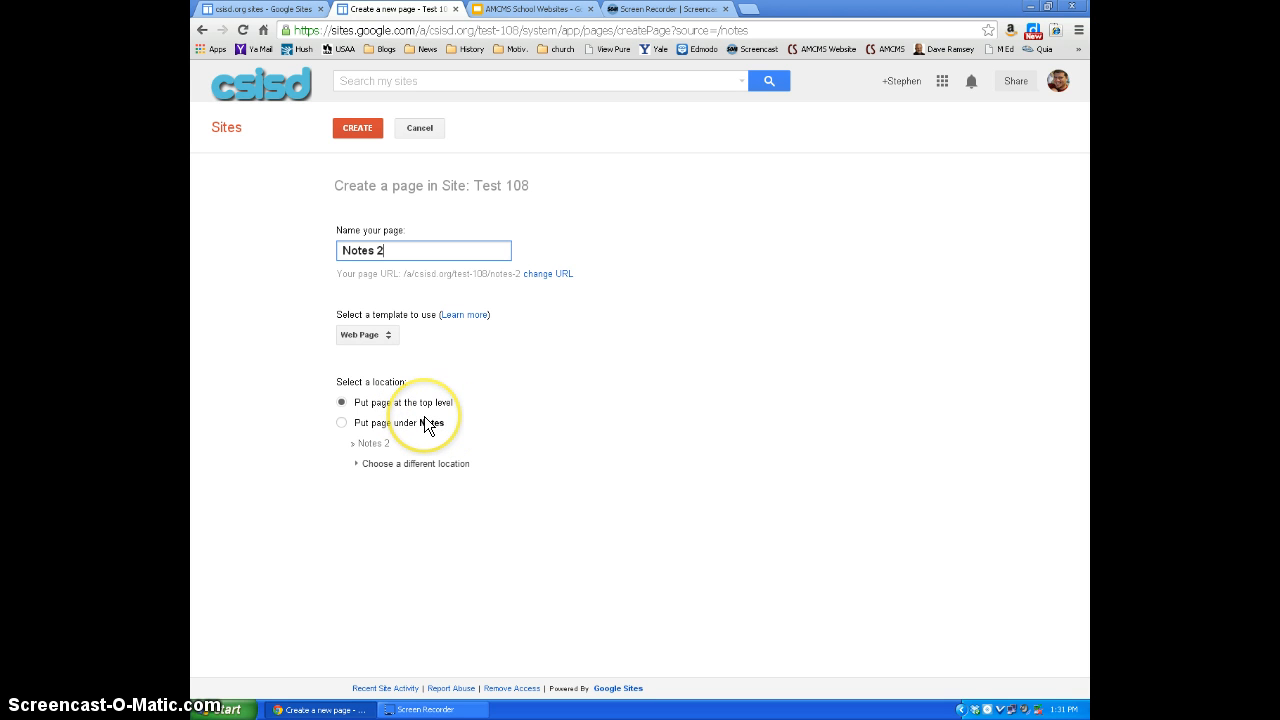
click(358, 128)
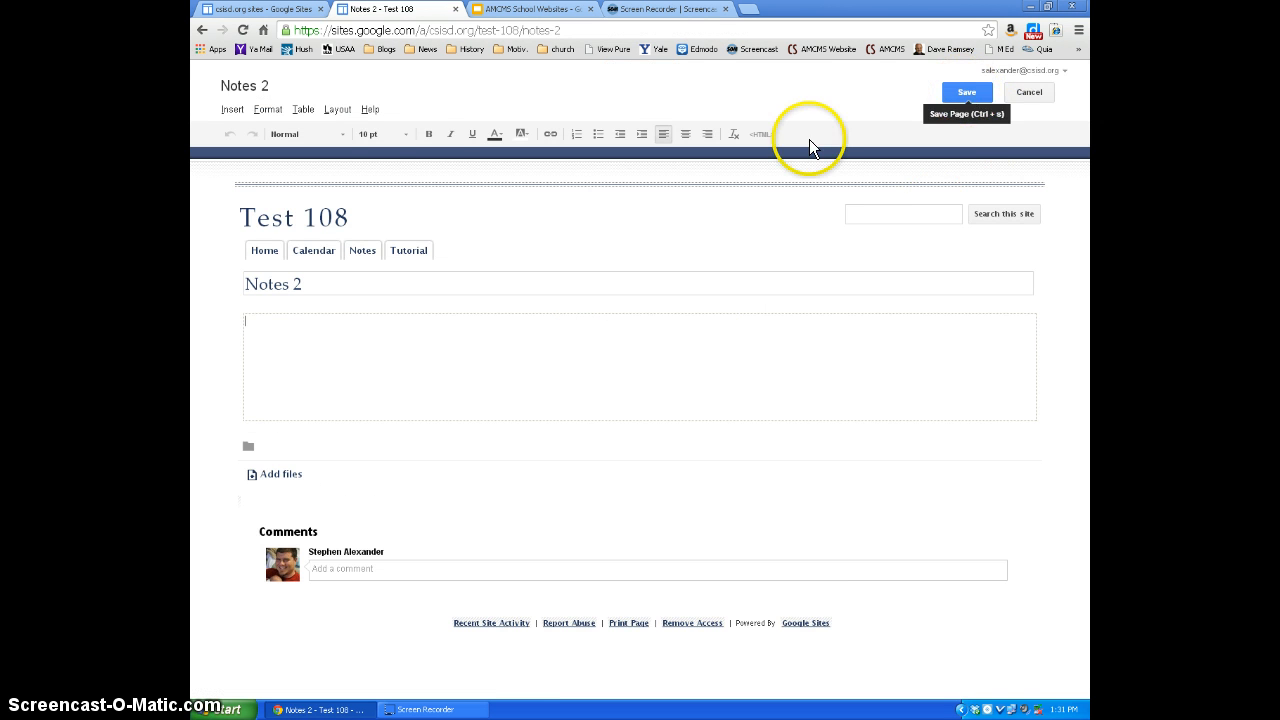
- Apply the Left sidebar layout to the Notes 2 page and save the page
click(329, 109)
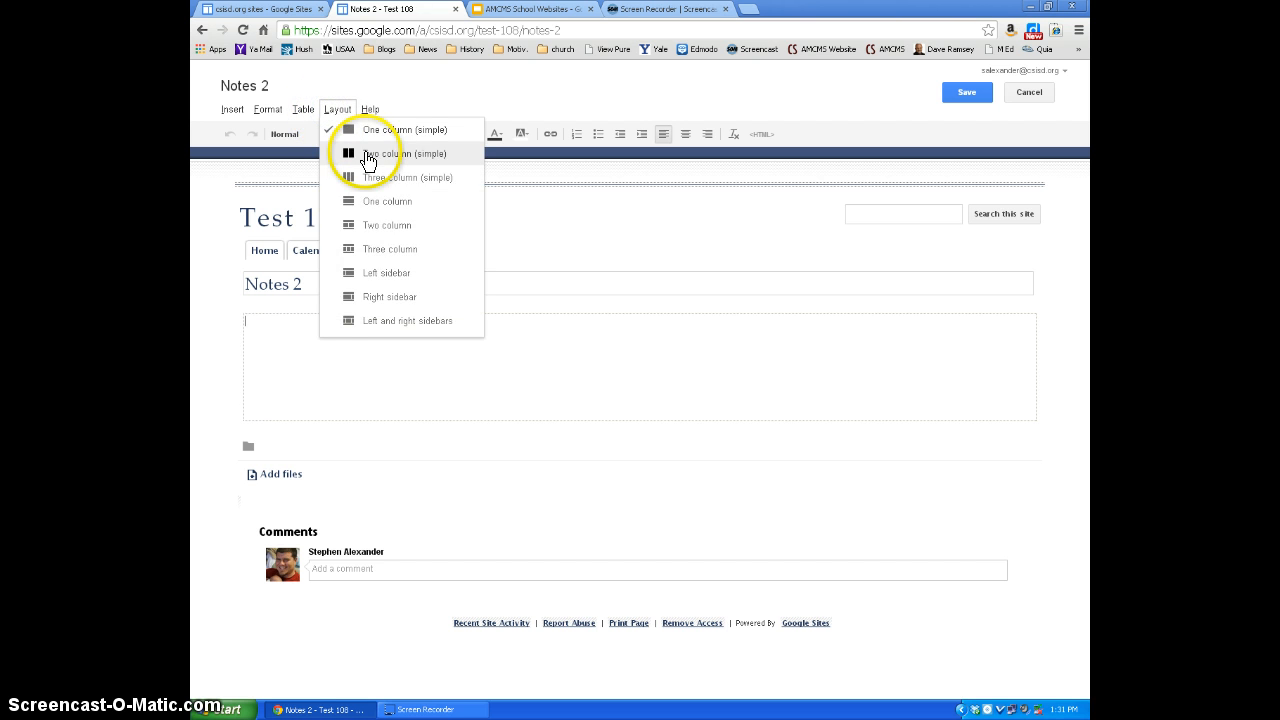
click(377, 276)
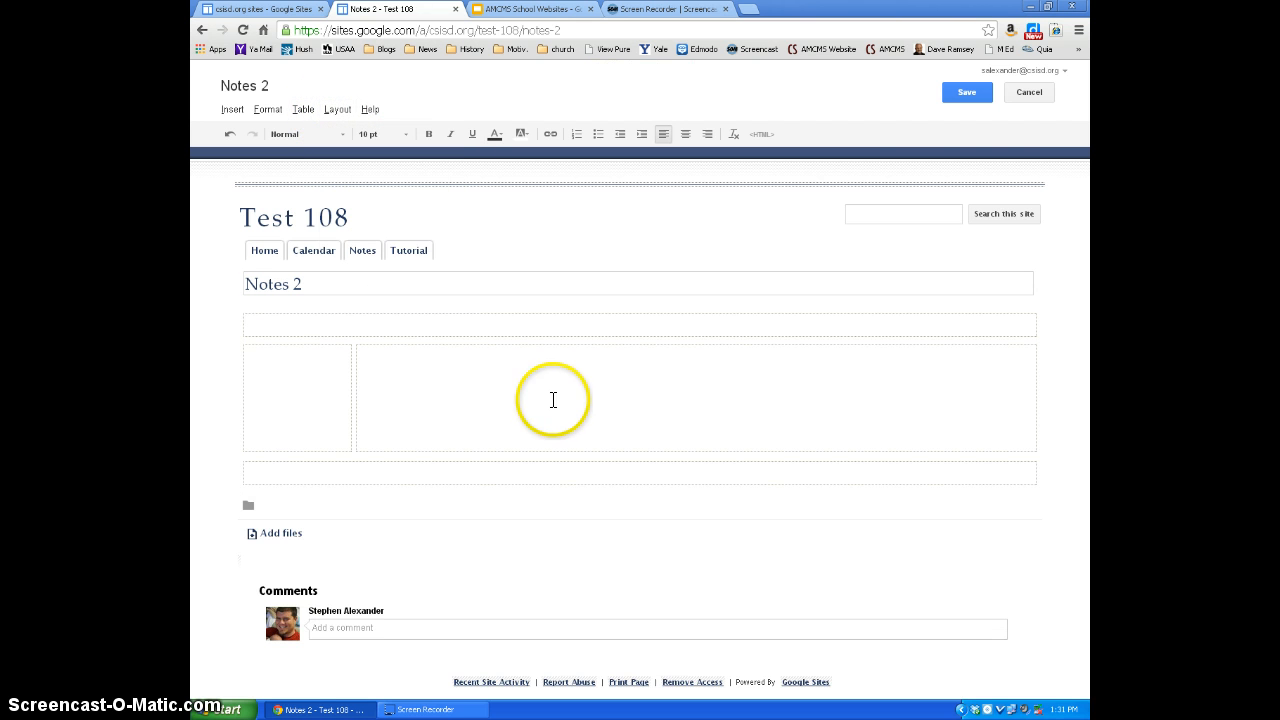
click(966, 92)
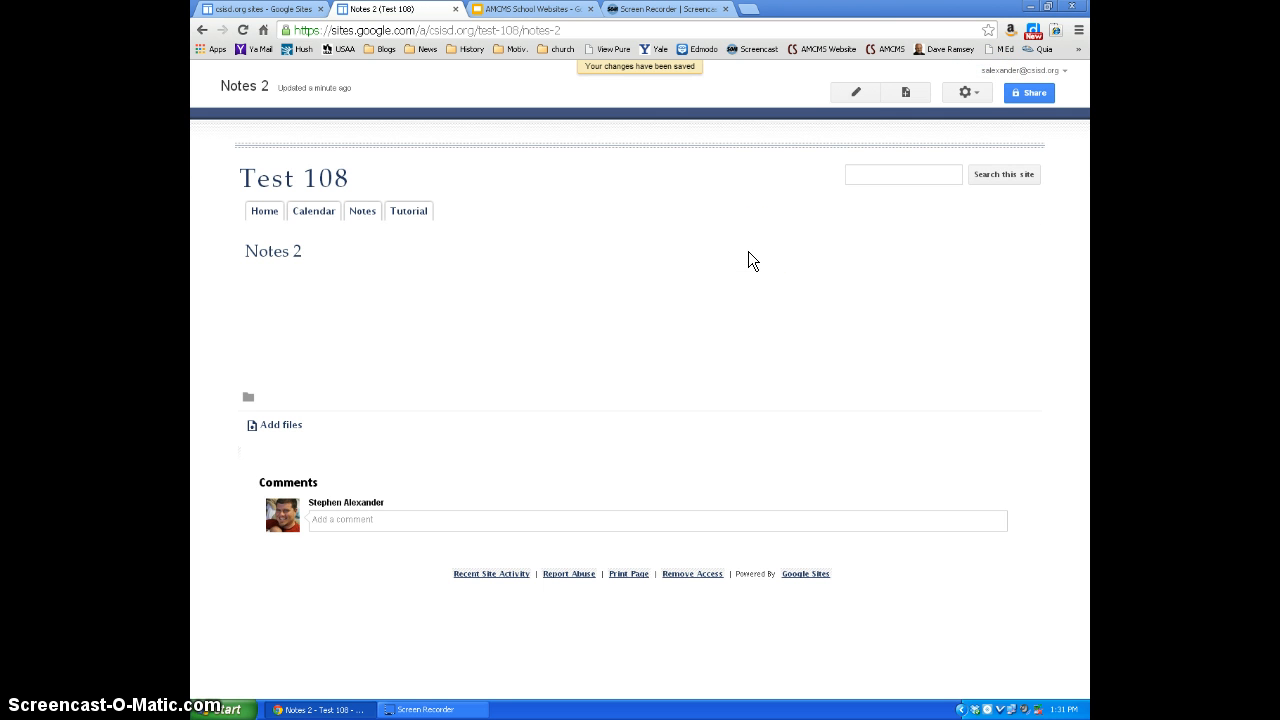
click(361, 519)
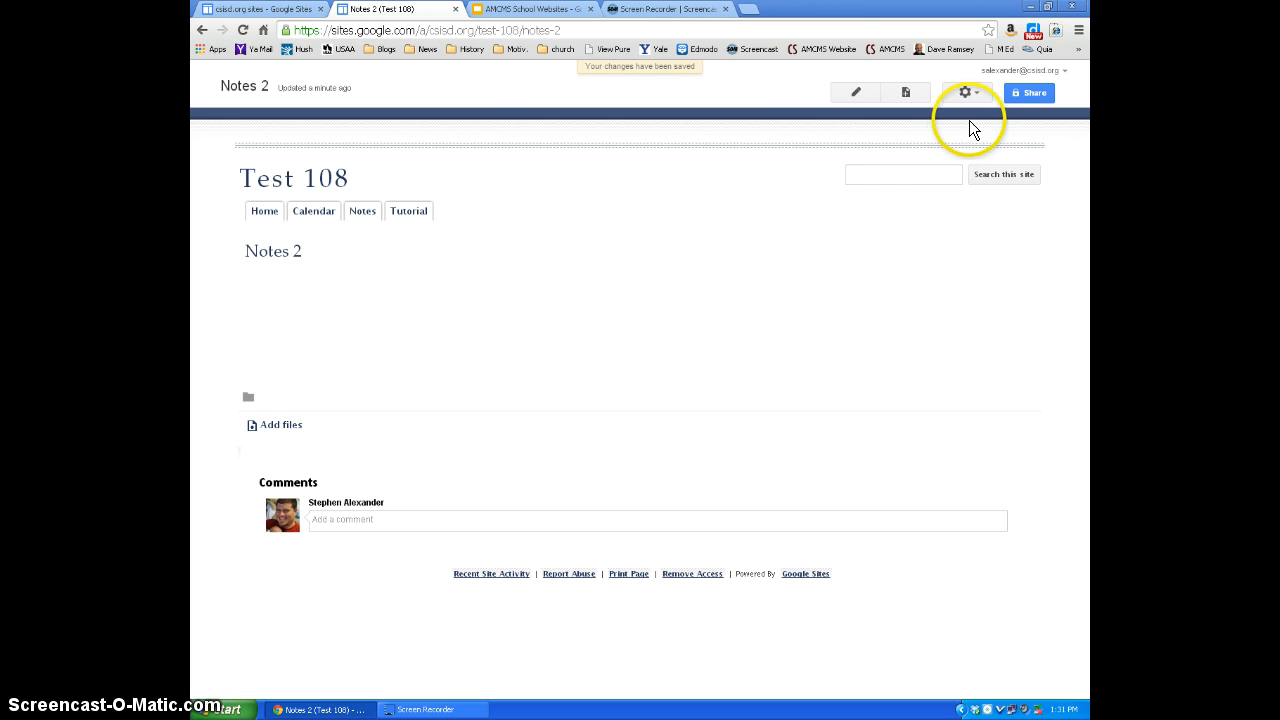
- In the Notes 2 page settings, disable comments, attachments and the page title, and save the settings
click(976, 92)
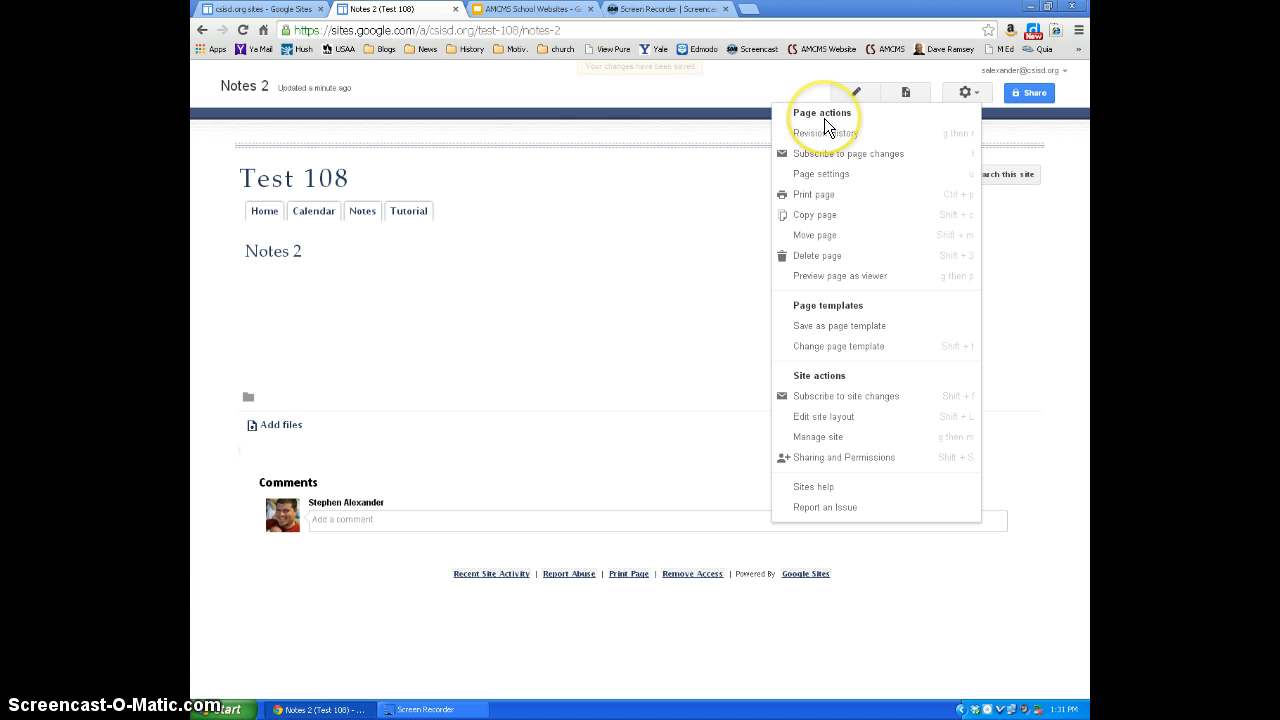
click(808, 175)
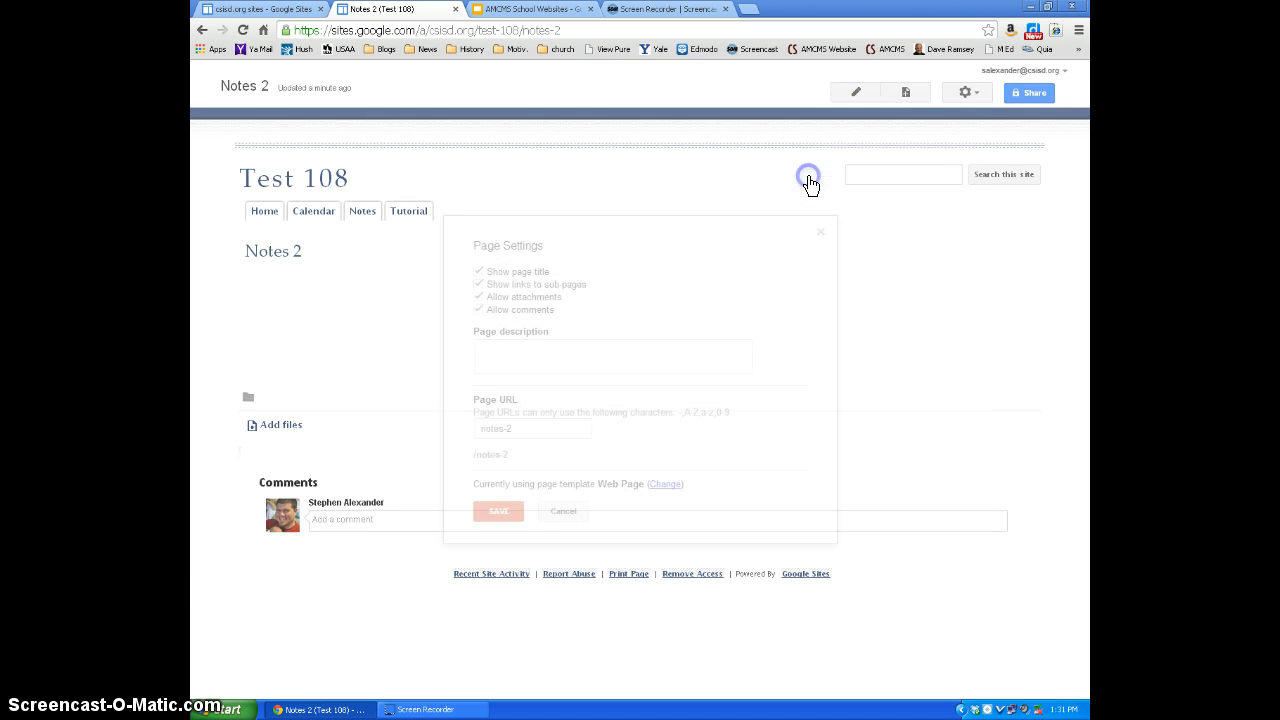
click(478, 309)
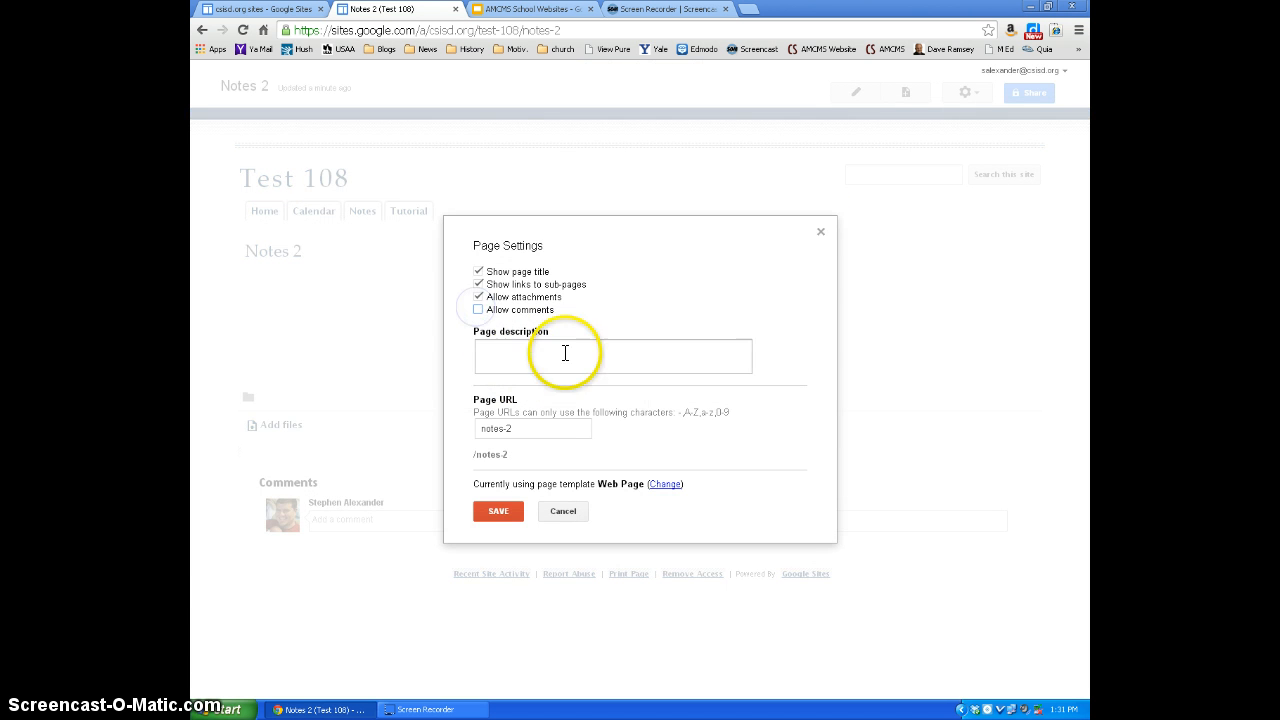
click(478, 297)
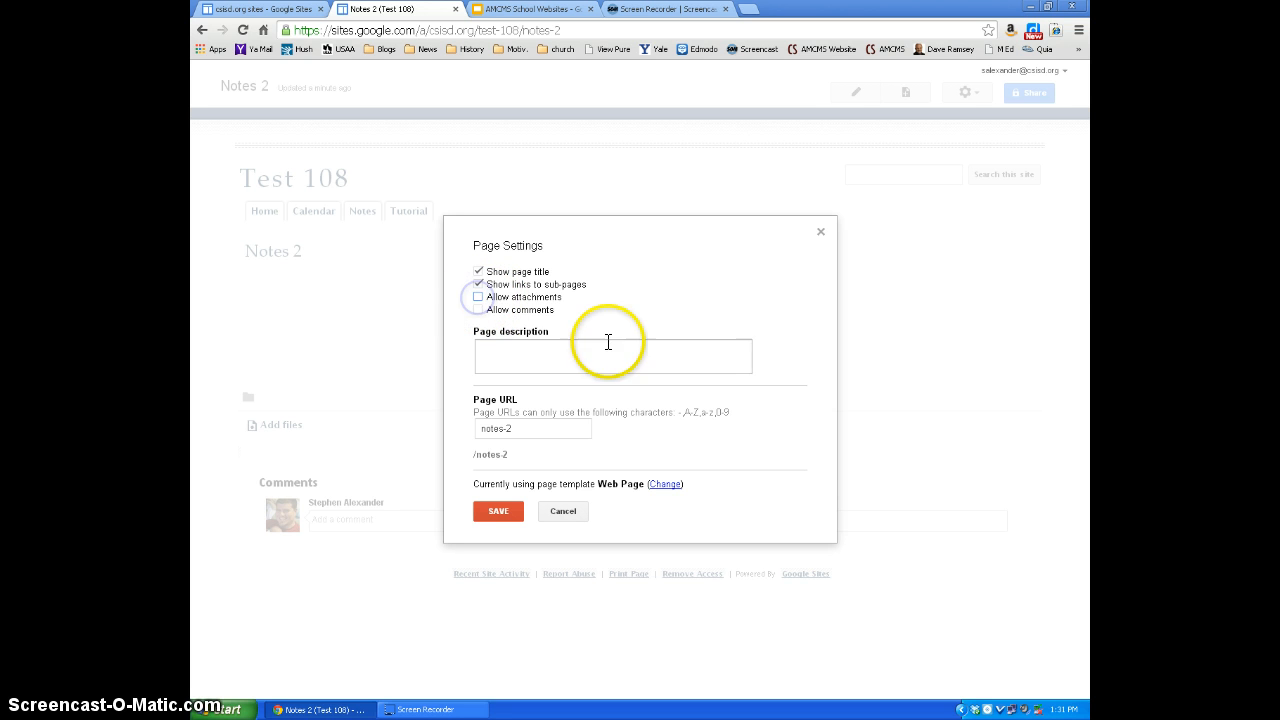
click(478, 271)
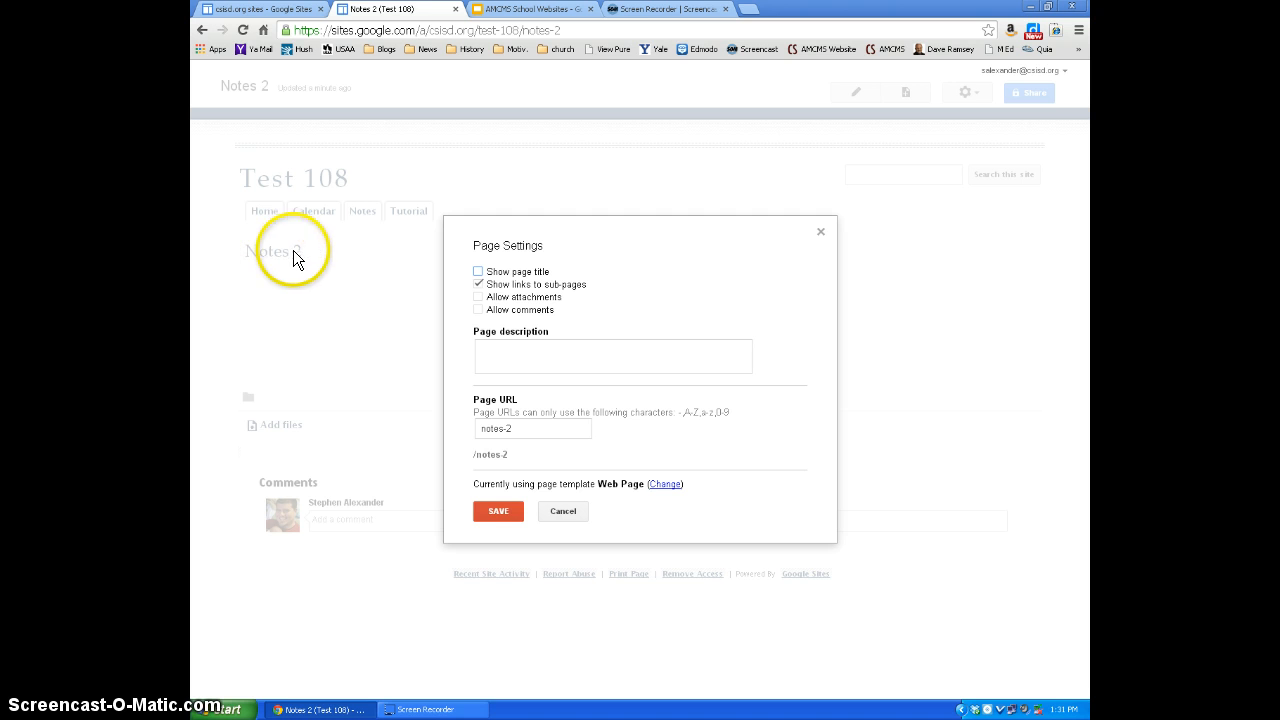
click(493, 511)
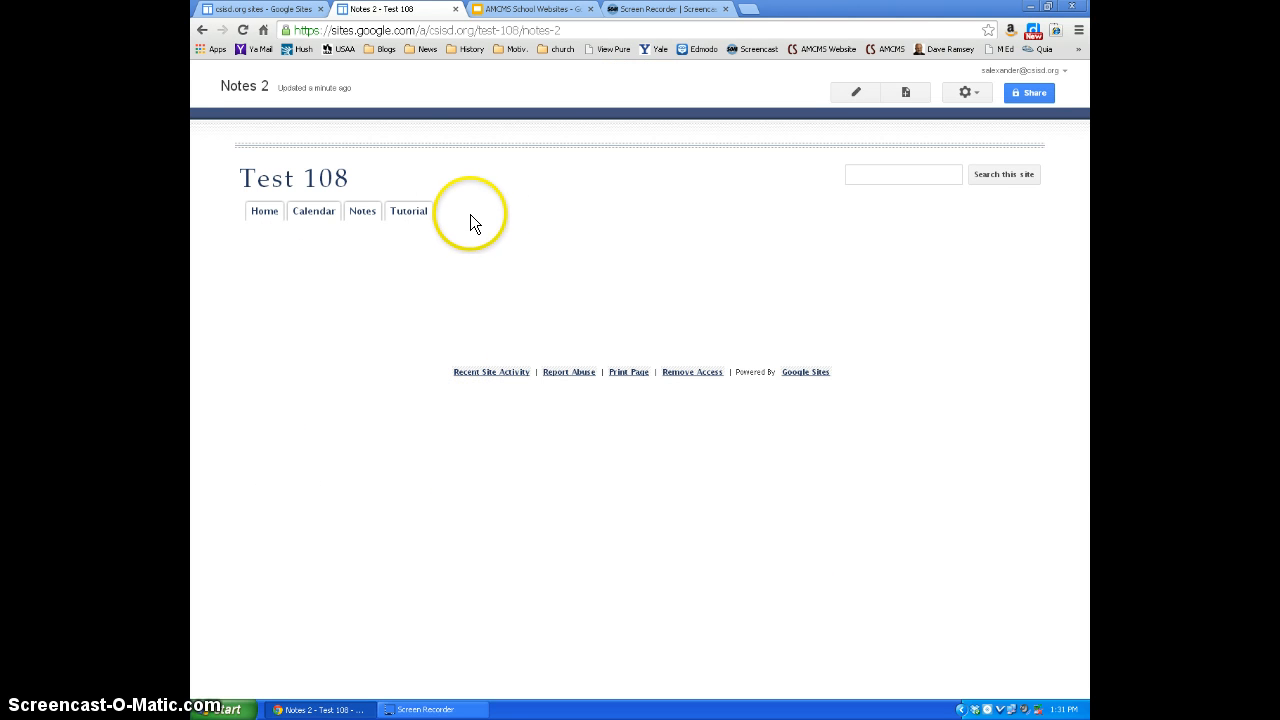
- Add the Notes 2 page to the site's horizontal navigation and close the site layout editor
click(967, 93)
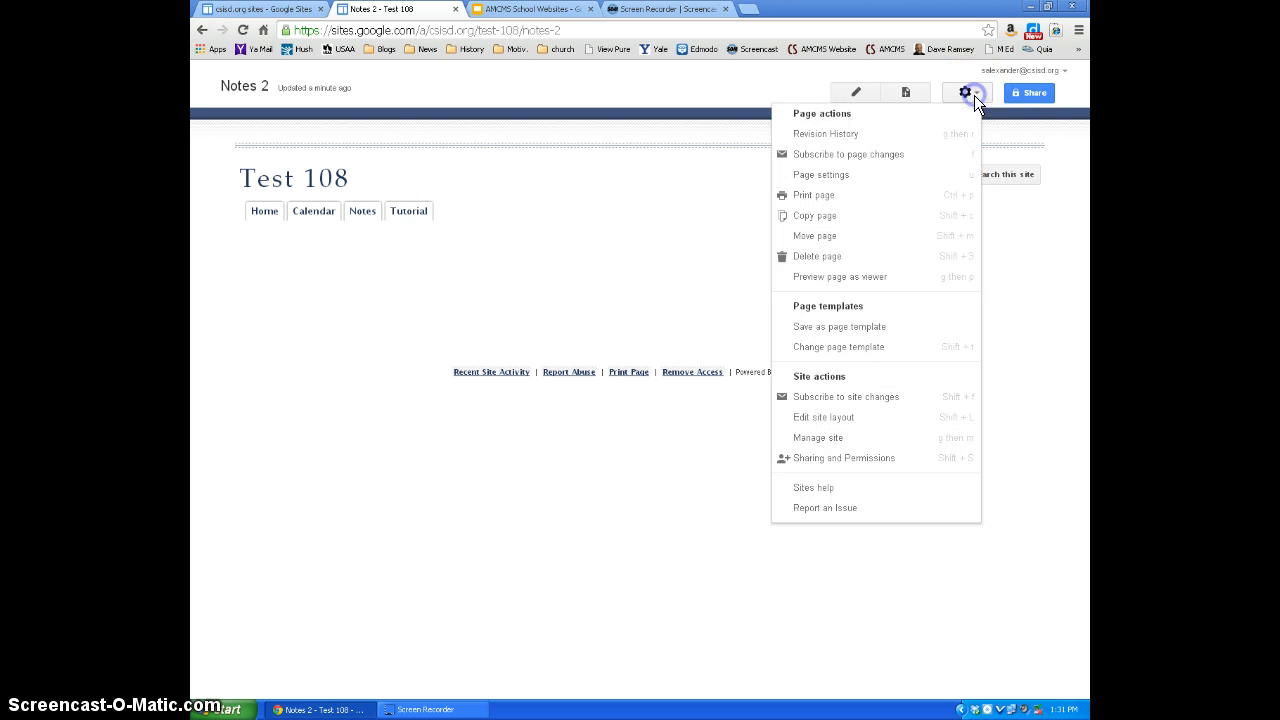
click(826, 420)
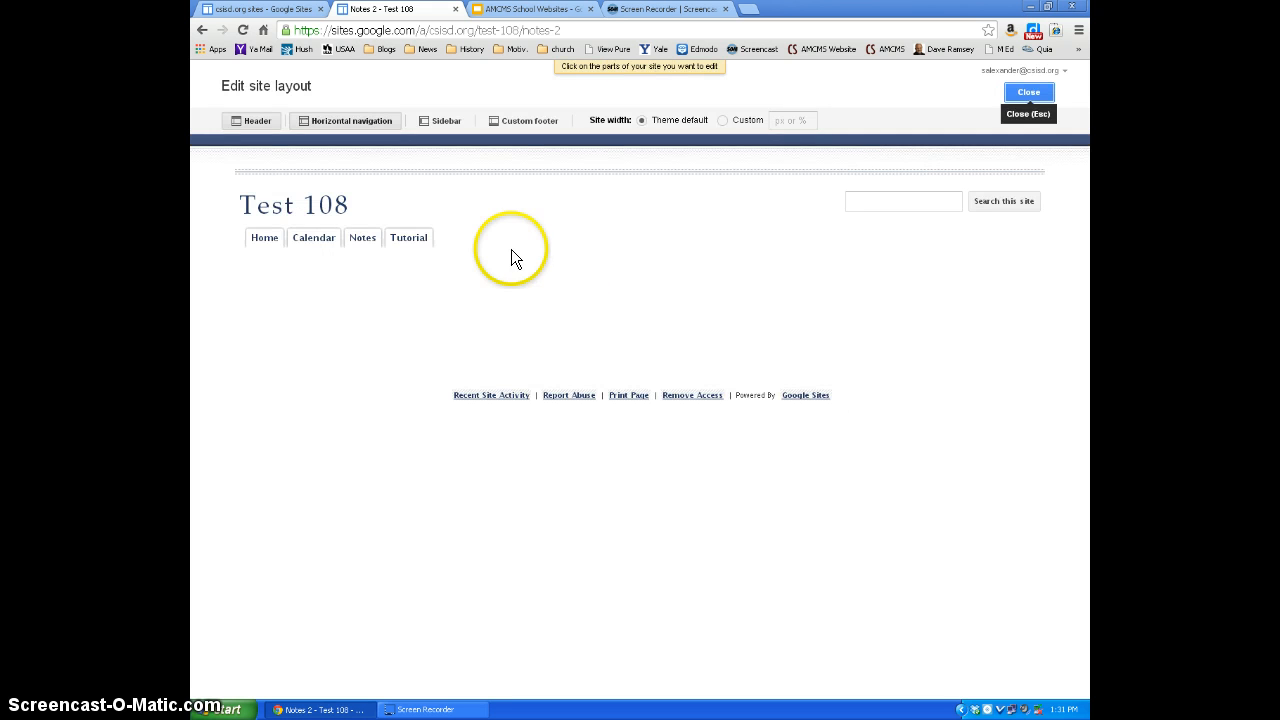
click(486, 240)
click(509, 390)
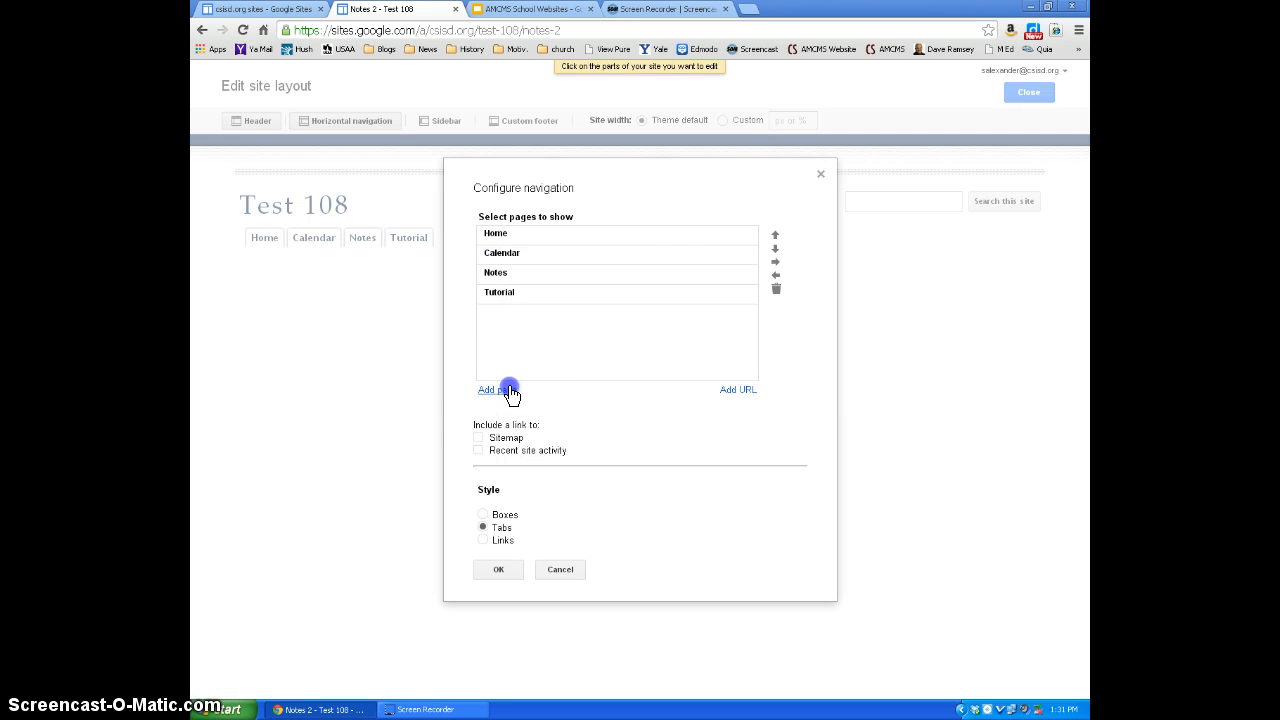
click(506, 538)
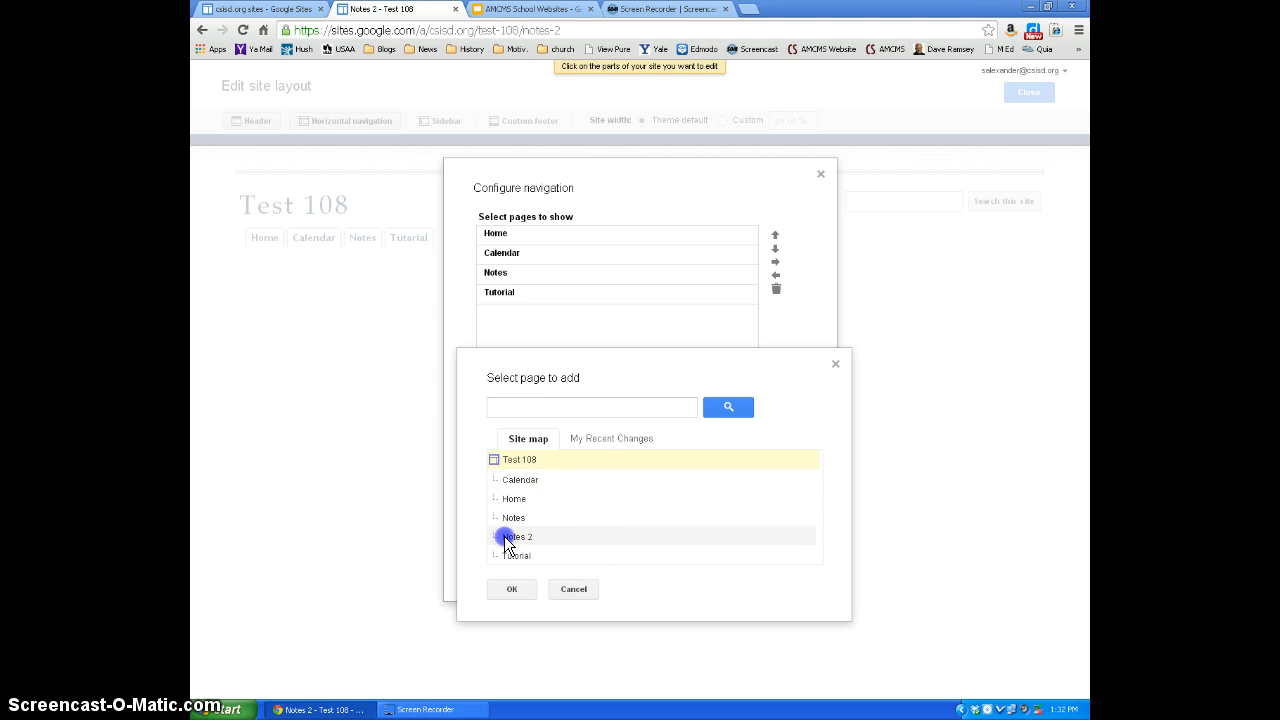
click(512, 589)
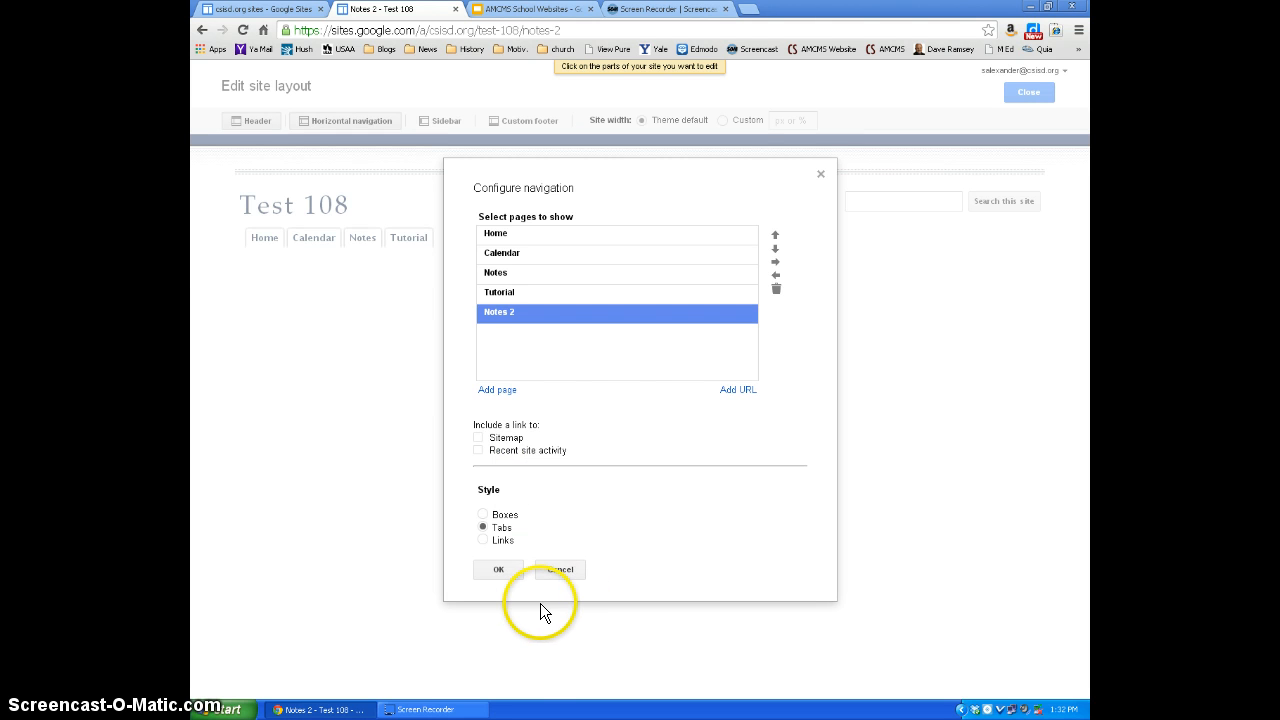
click(502, 570)
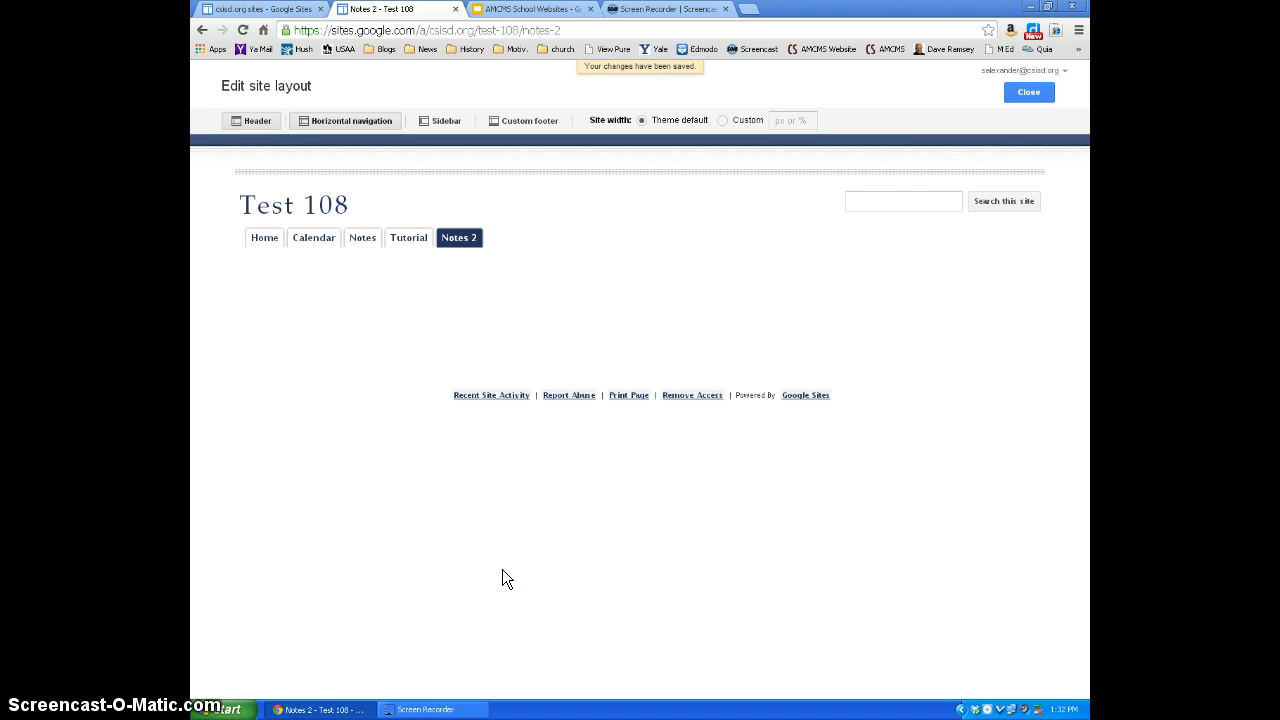
click(1029, 92)
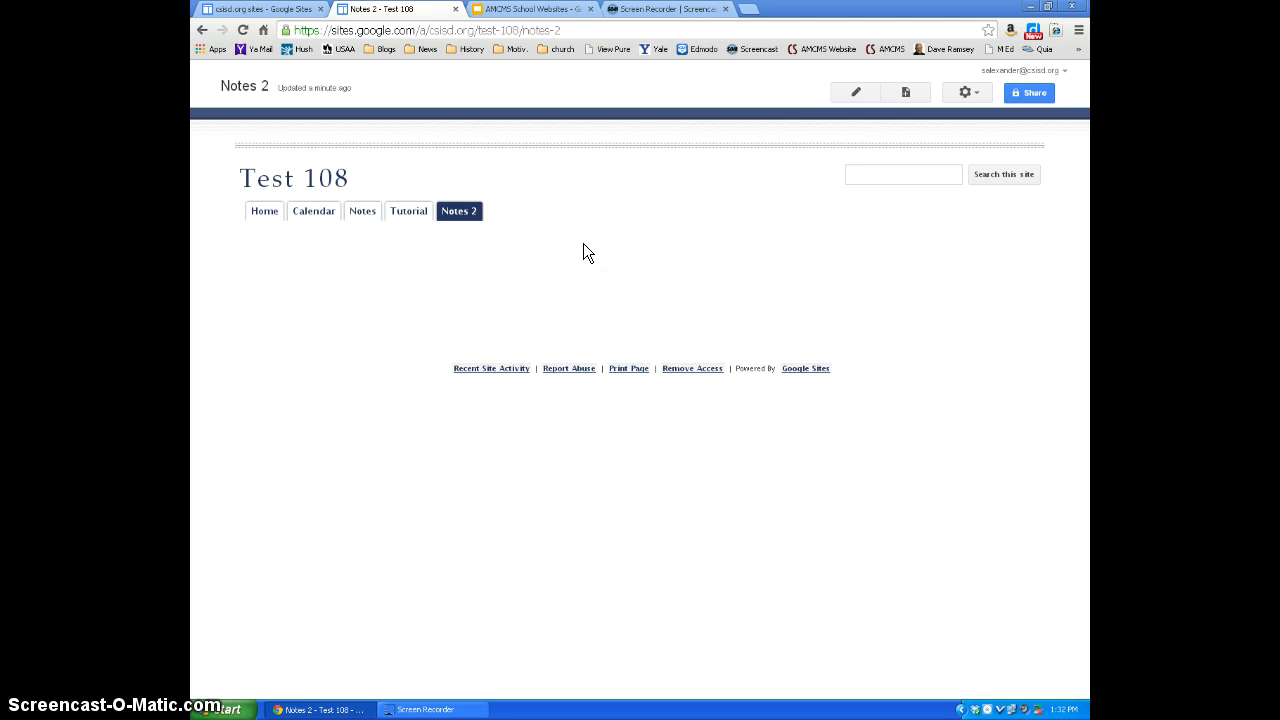
click(843, 176)
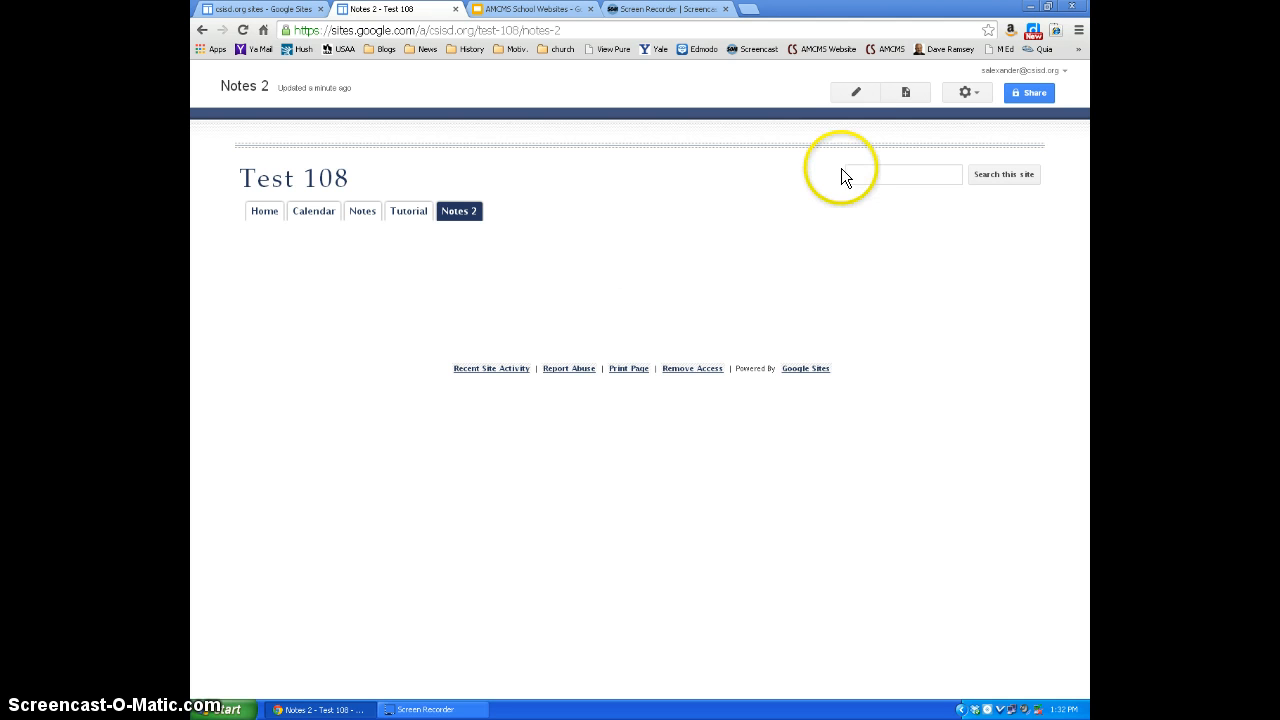
click(857, 93)
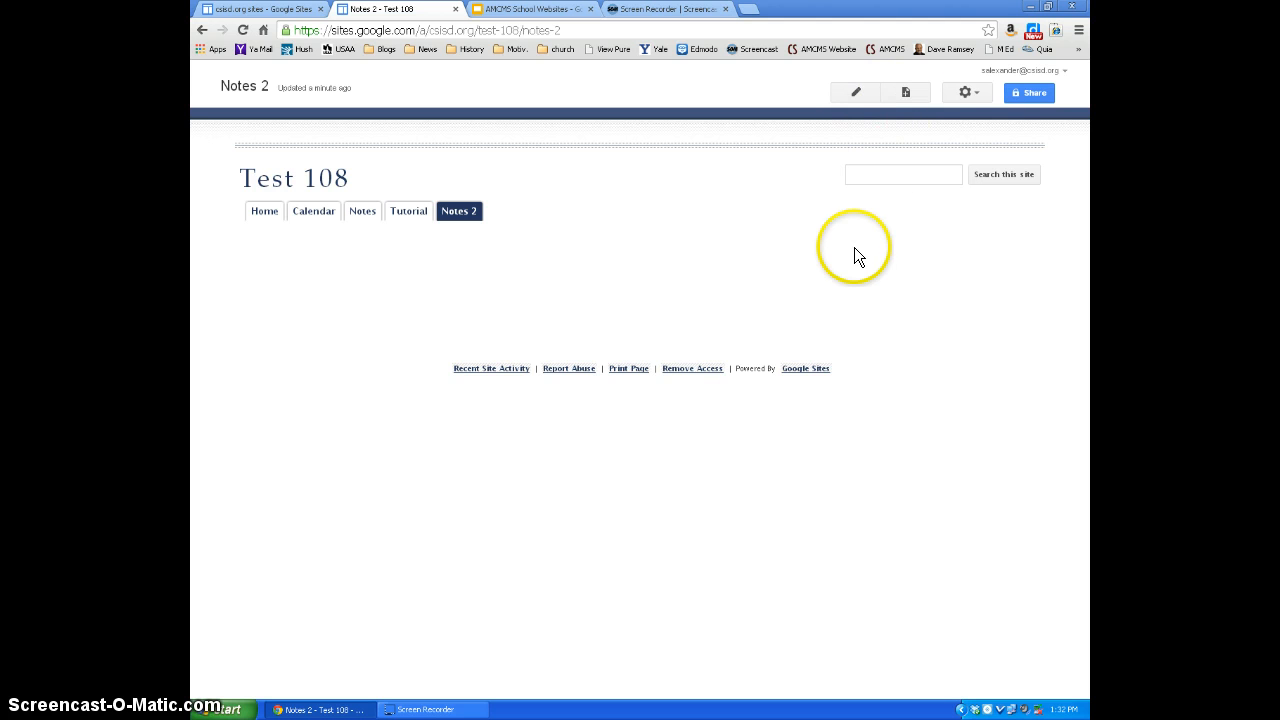
- Create a web page named "Chapter 3" under Notes 2 and save the empty page
click(906, 92)
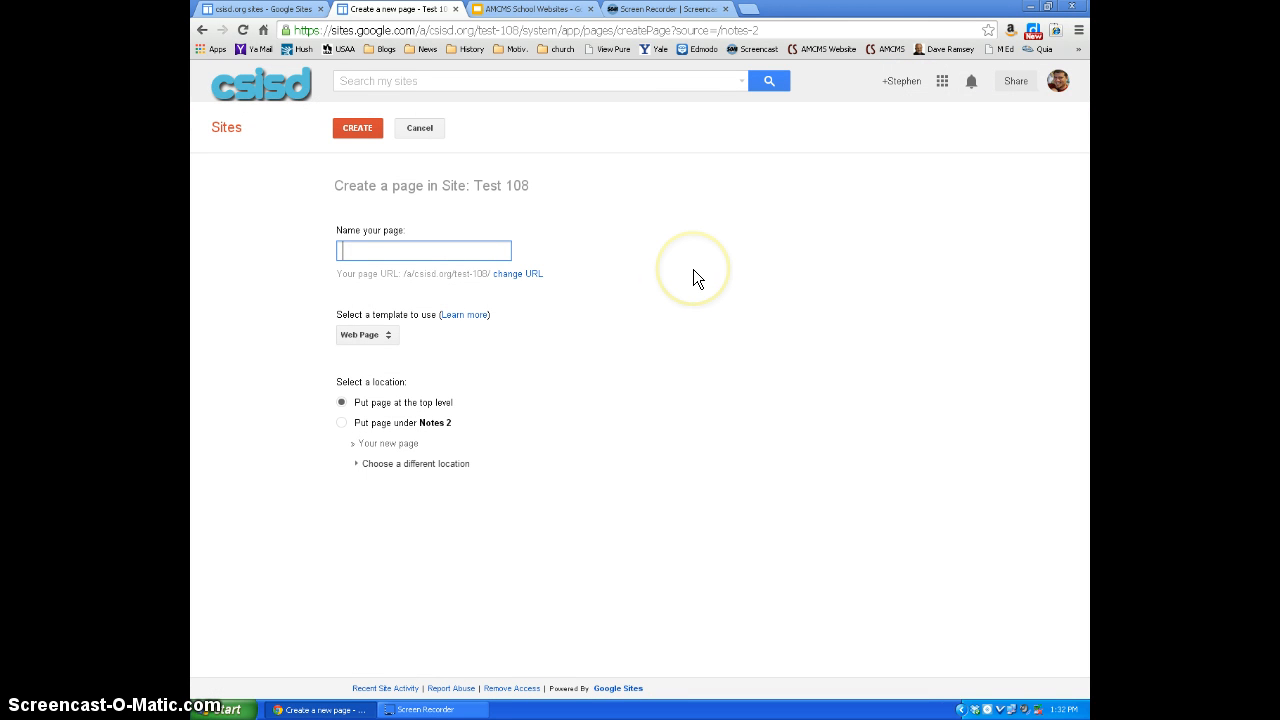
text(Chapter)
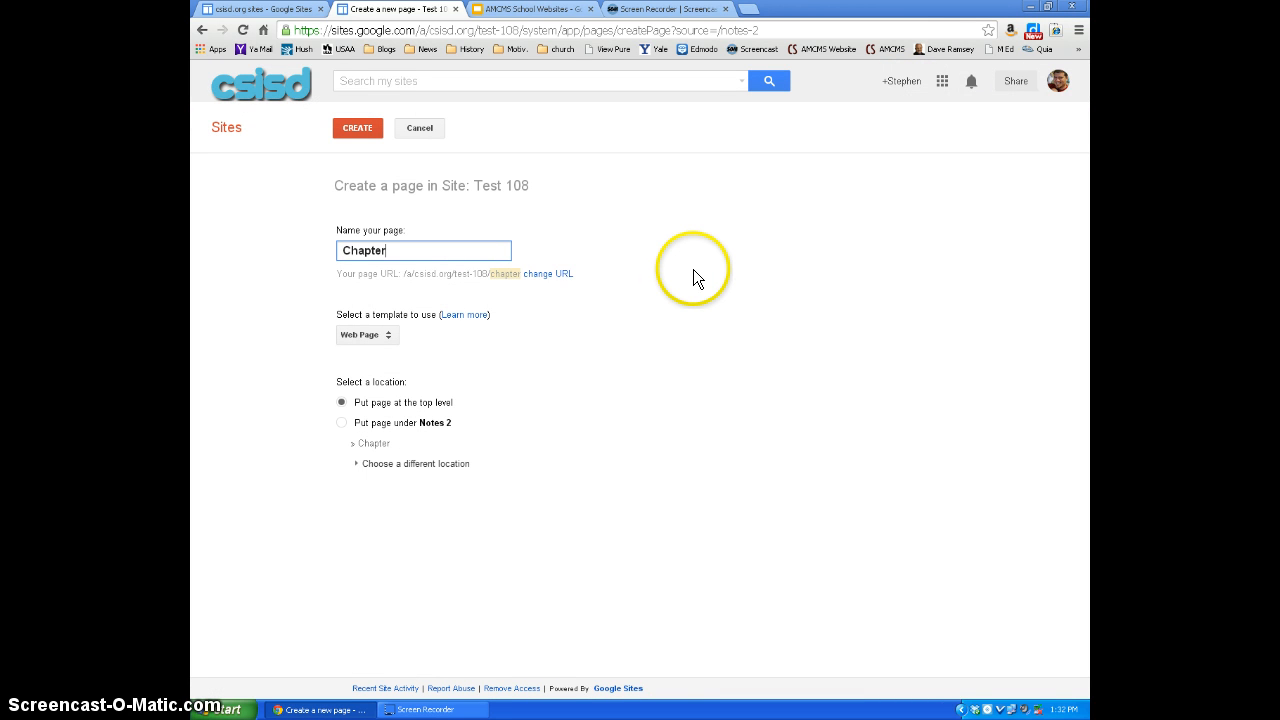
click(341, 423)
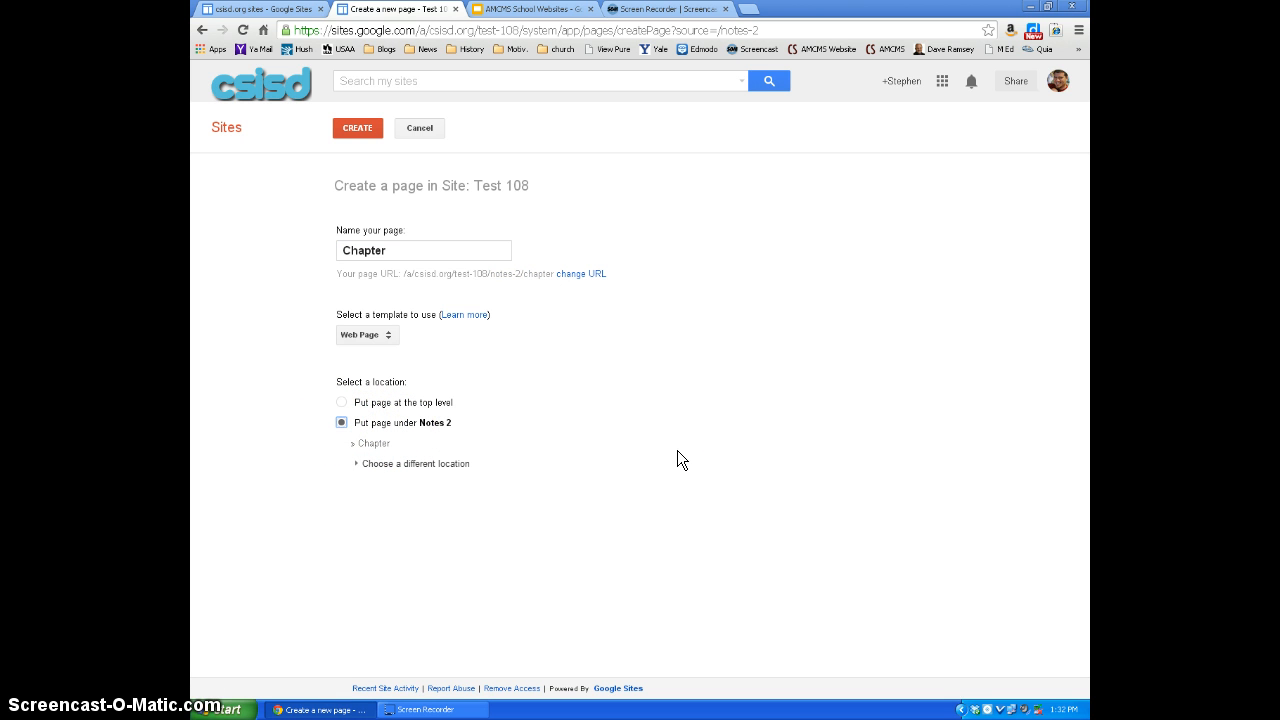
click(420, 251)
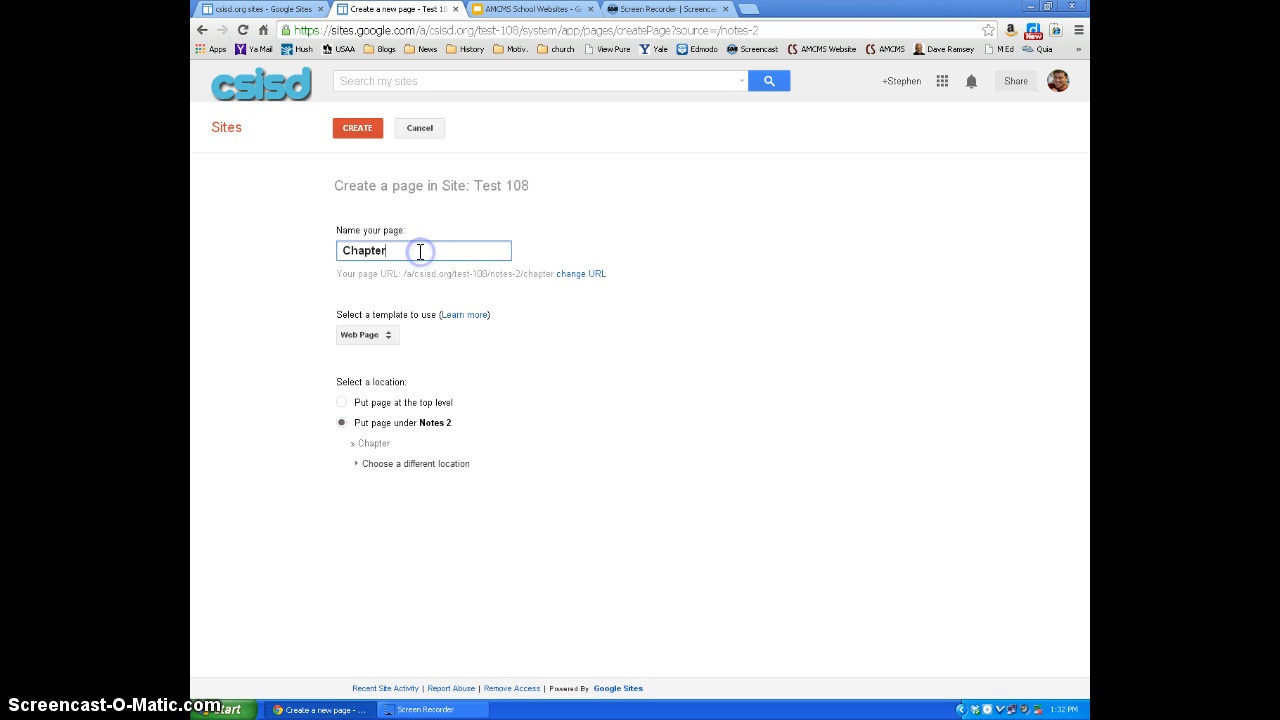
text(3)
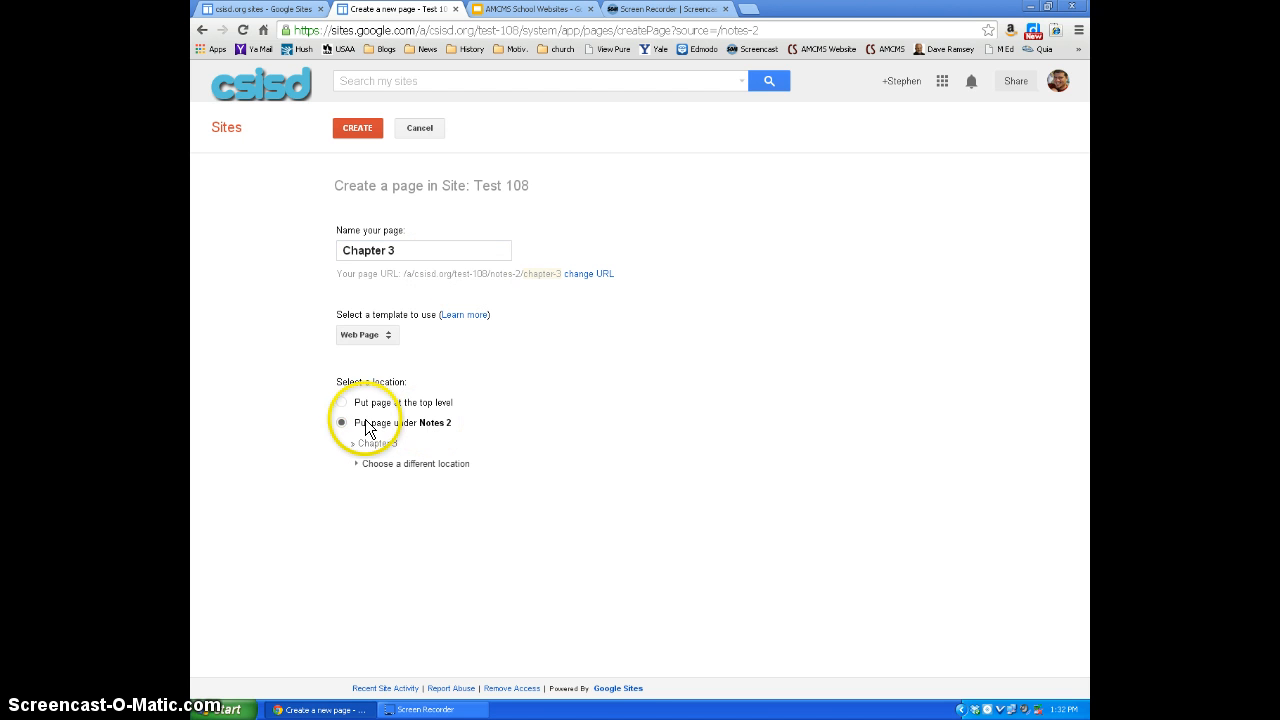
click(341, 423)
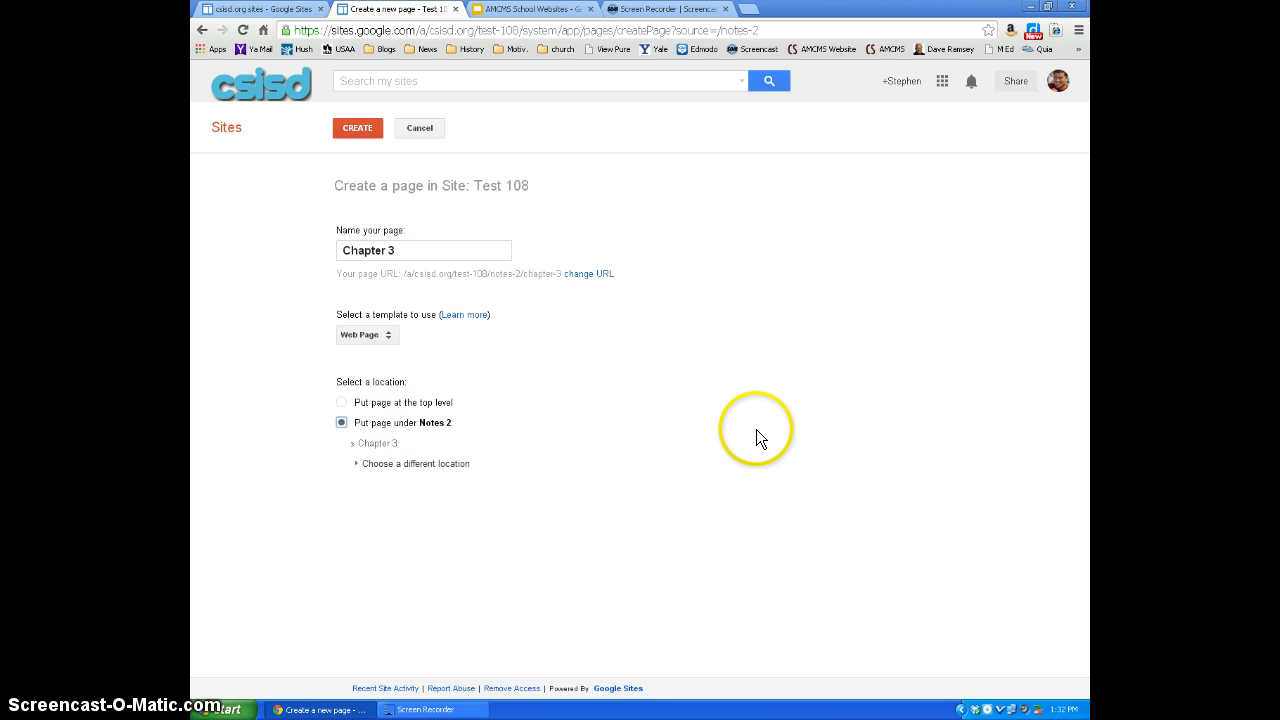
click(379, 113)
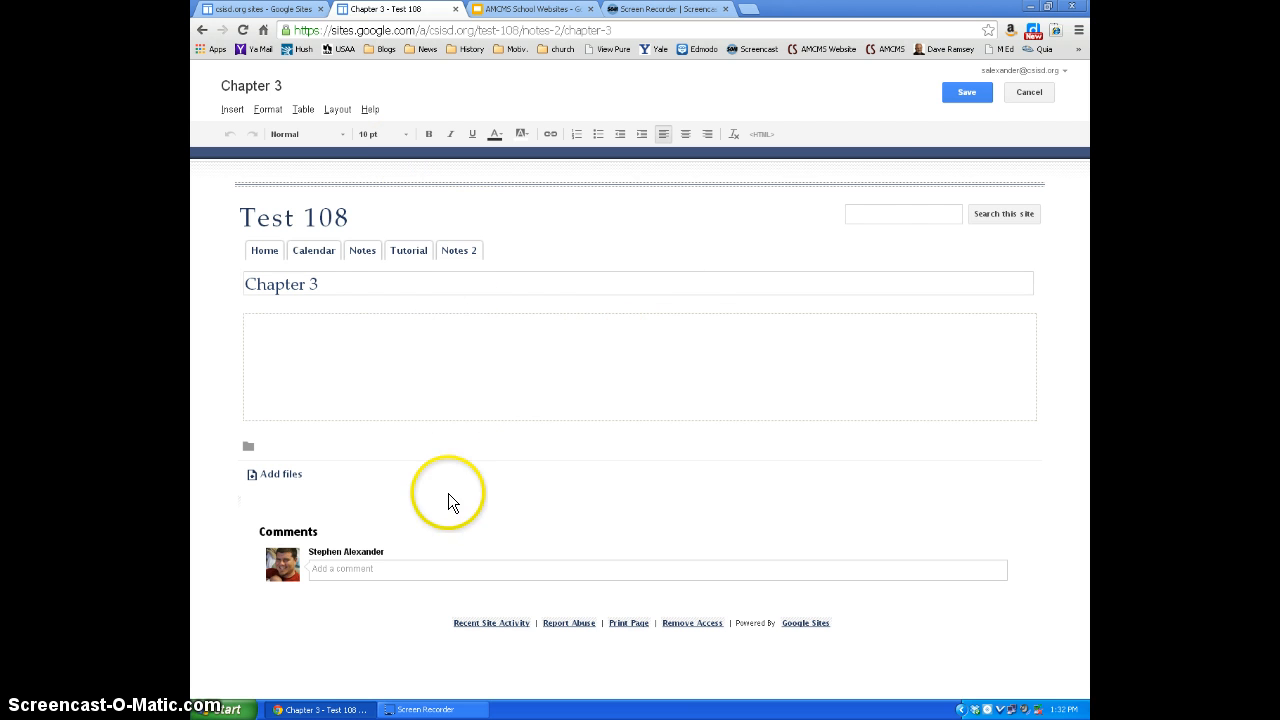
click(967, 93)
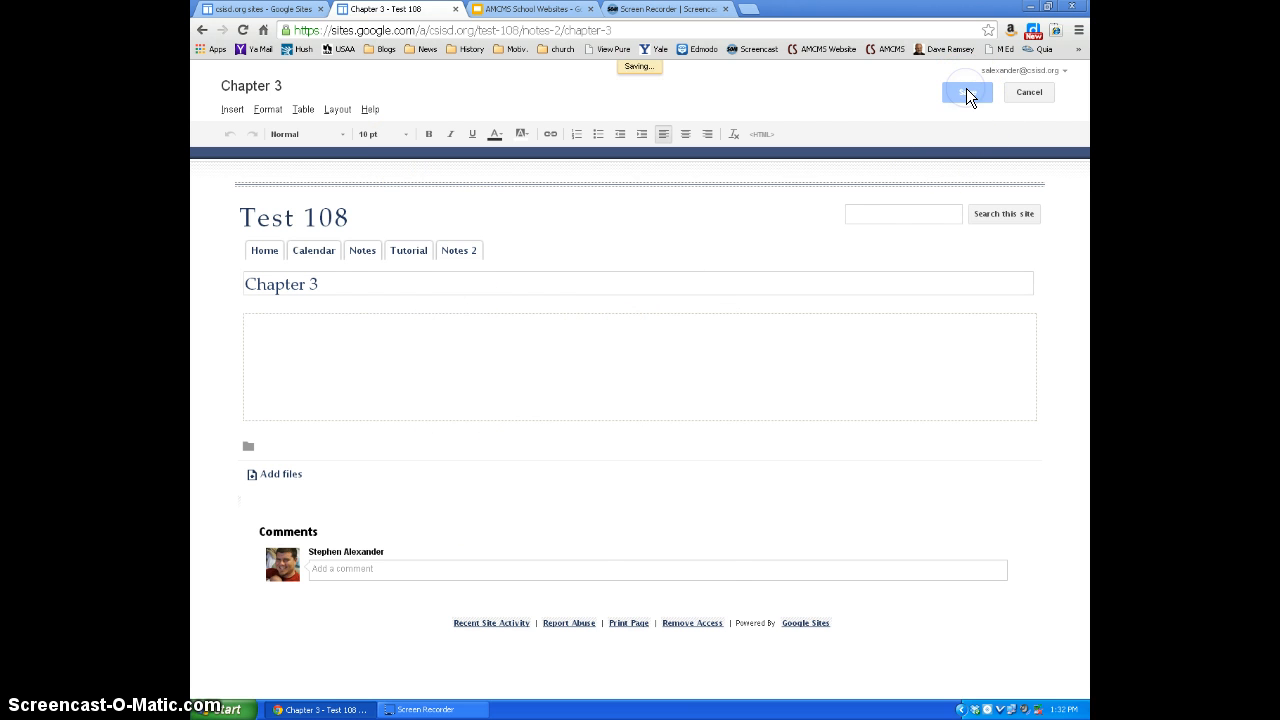
- In the Chapter 3 page settings, disable comments and attachments, keep the page title shown, and save the settings
click(966, 98)
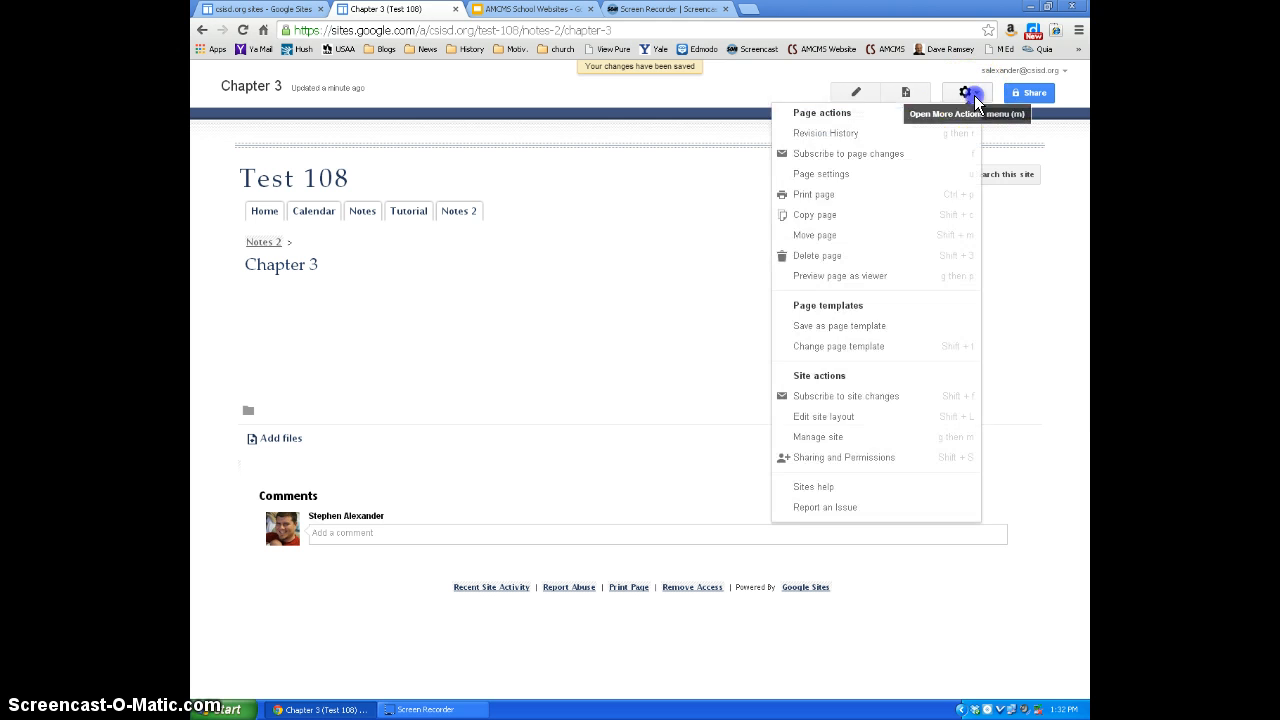
click(853, 176)
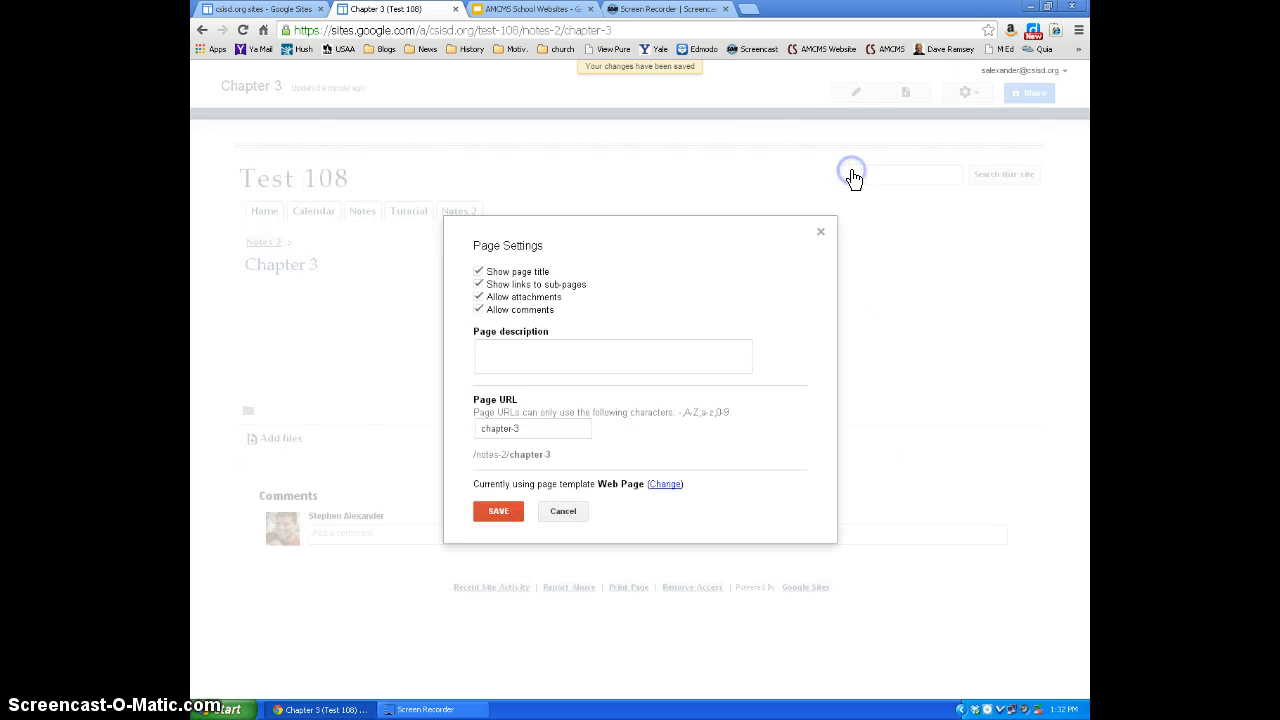
click(478, 309)
click(478, 297)
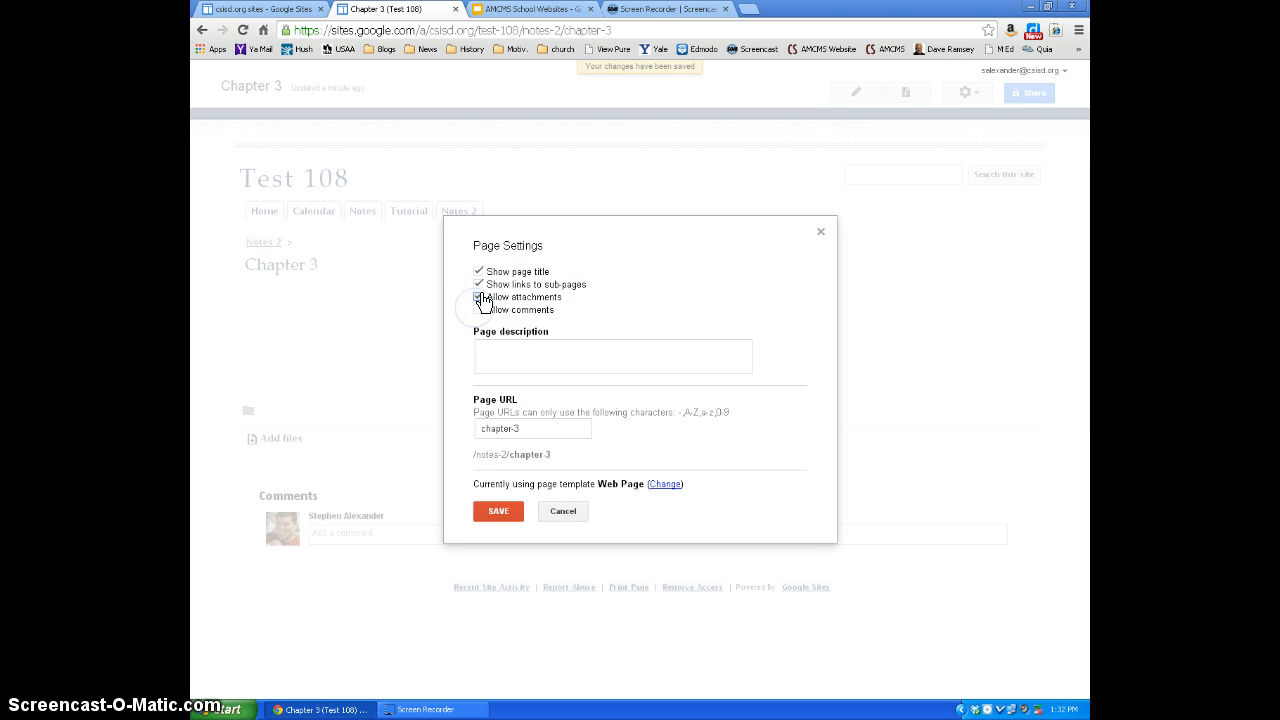
click(478, 271)
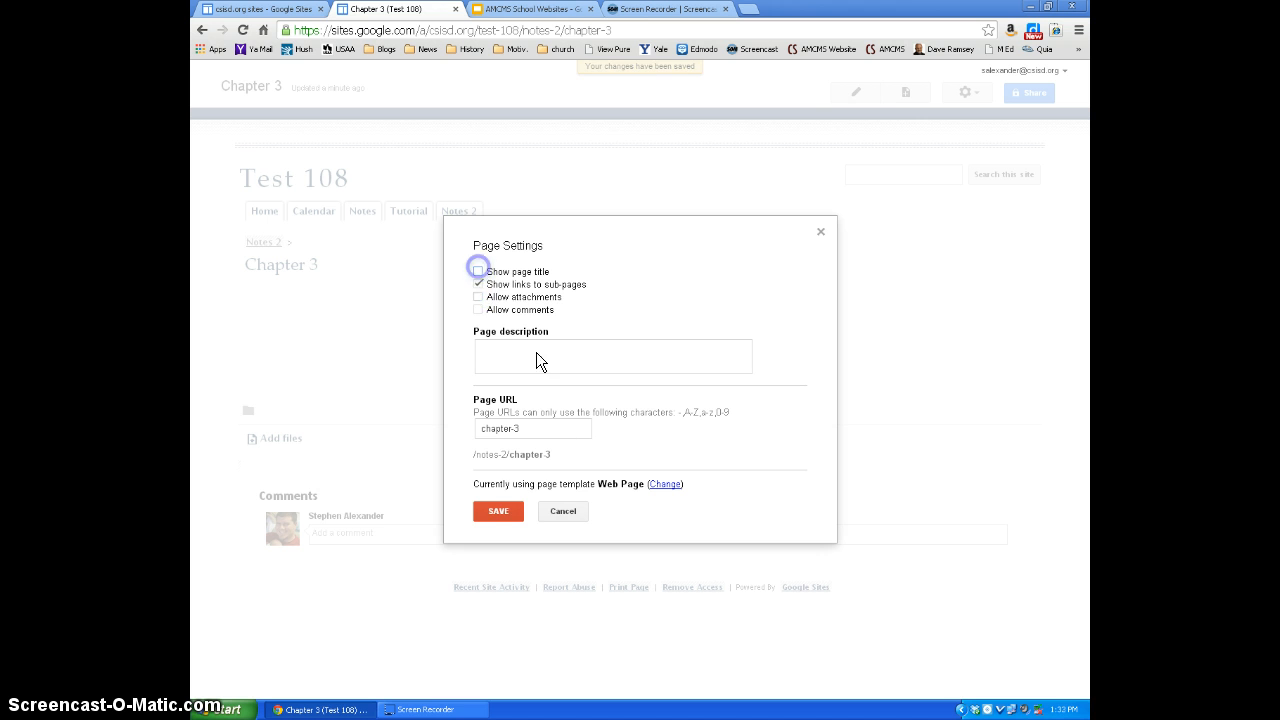
click(478, 271)
click(501, 511)
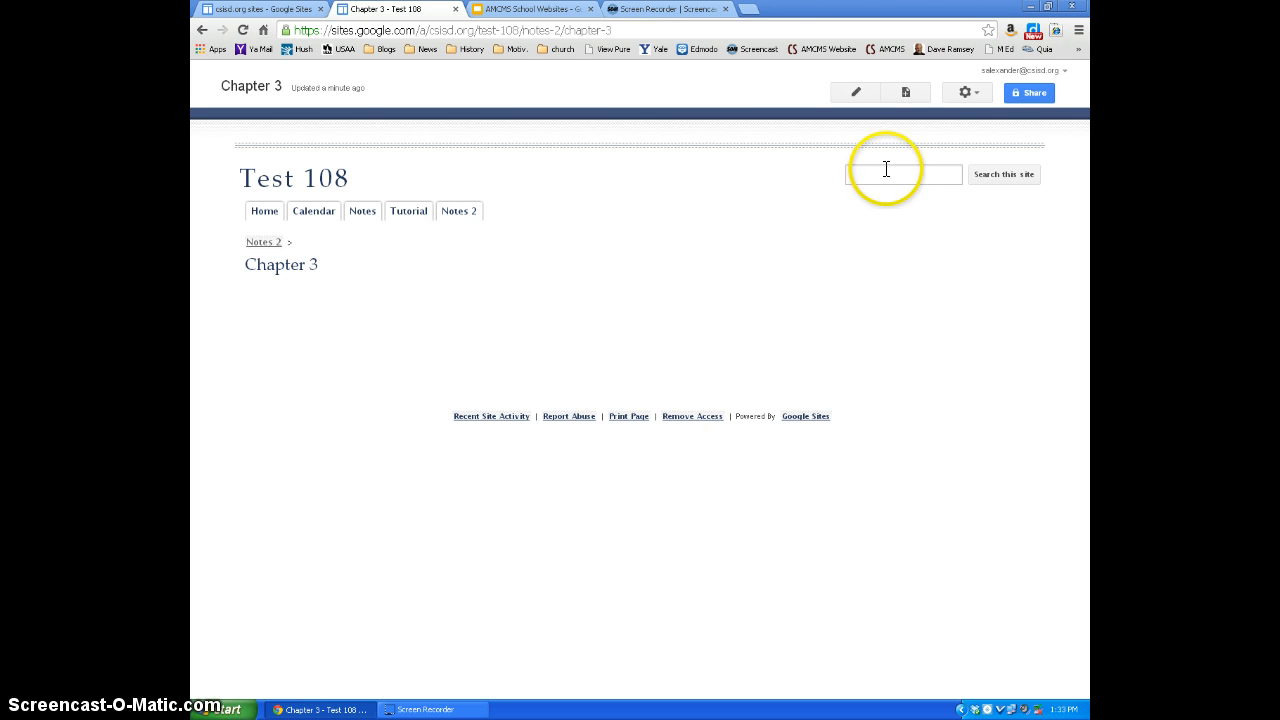
- In the site layout's horizontal navigation, add the Chapter 3 page found under Notes 2 in the site map
click(972, 95)
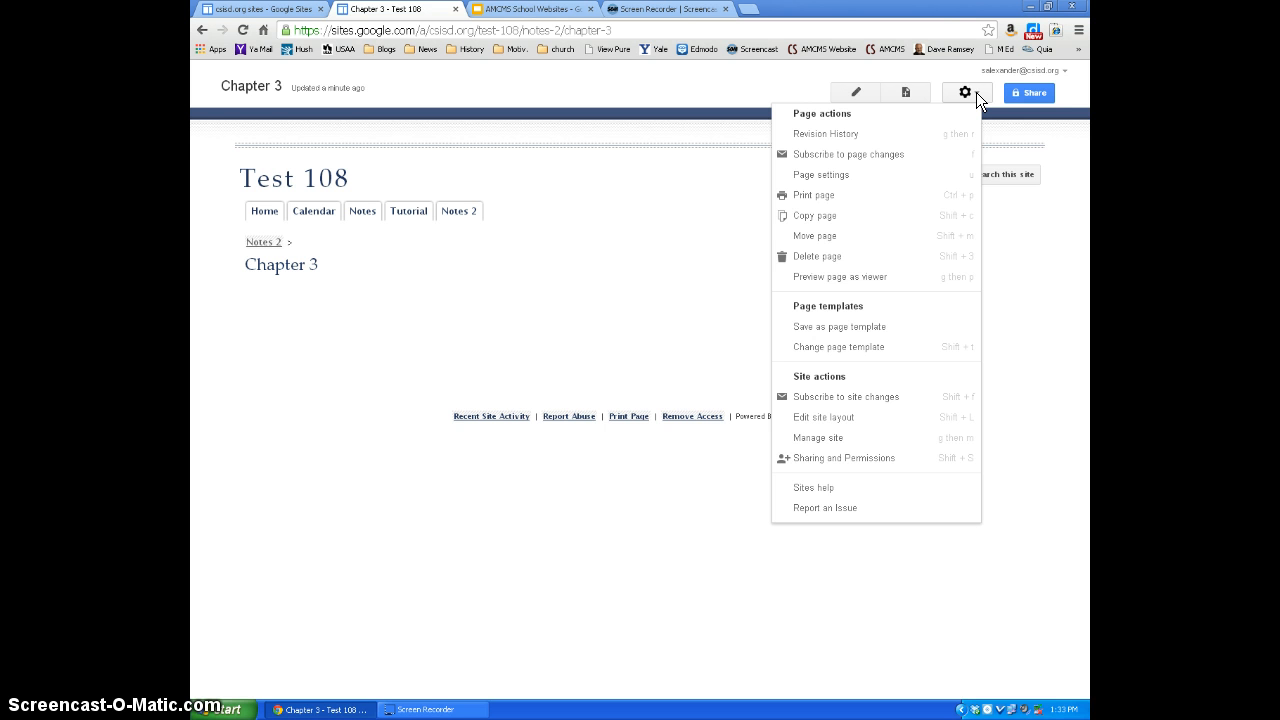
click(832, 418)
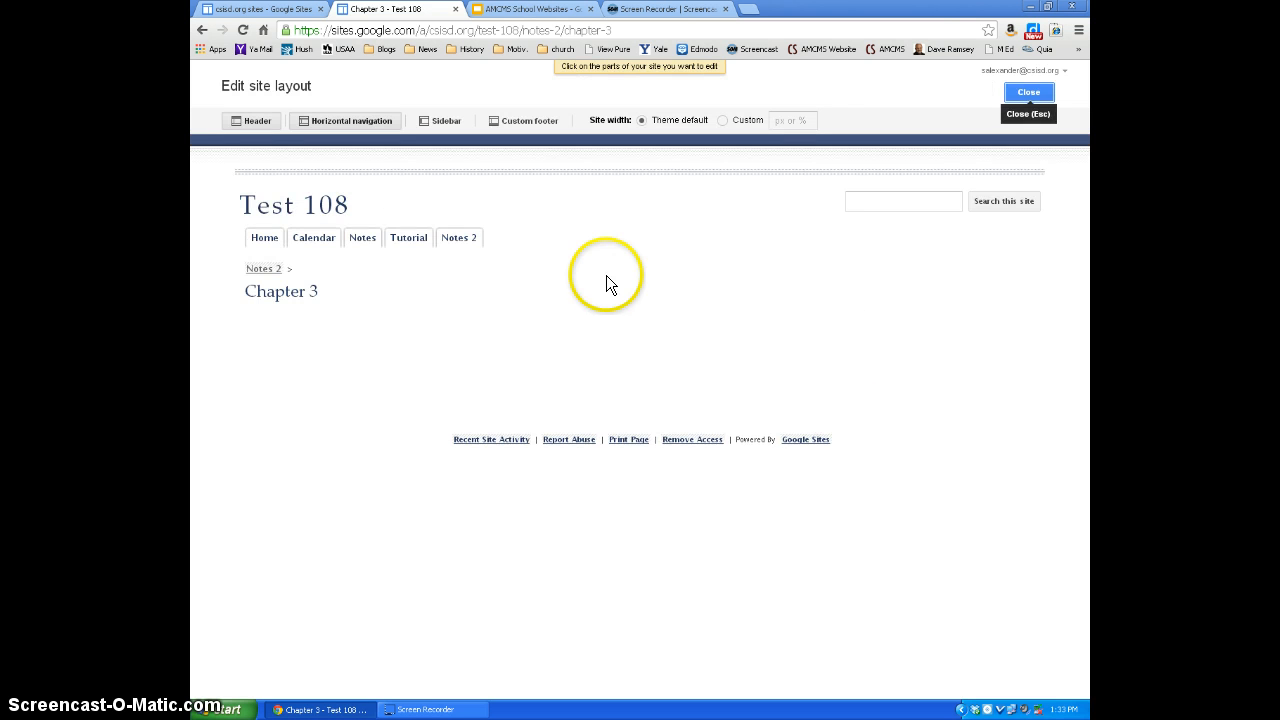
click(559, 248)
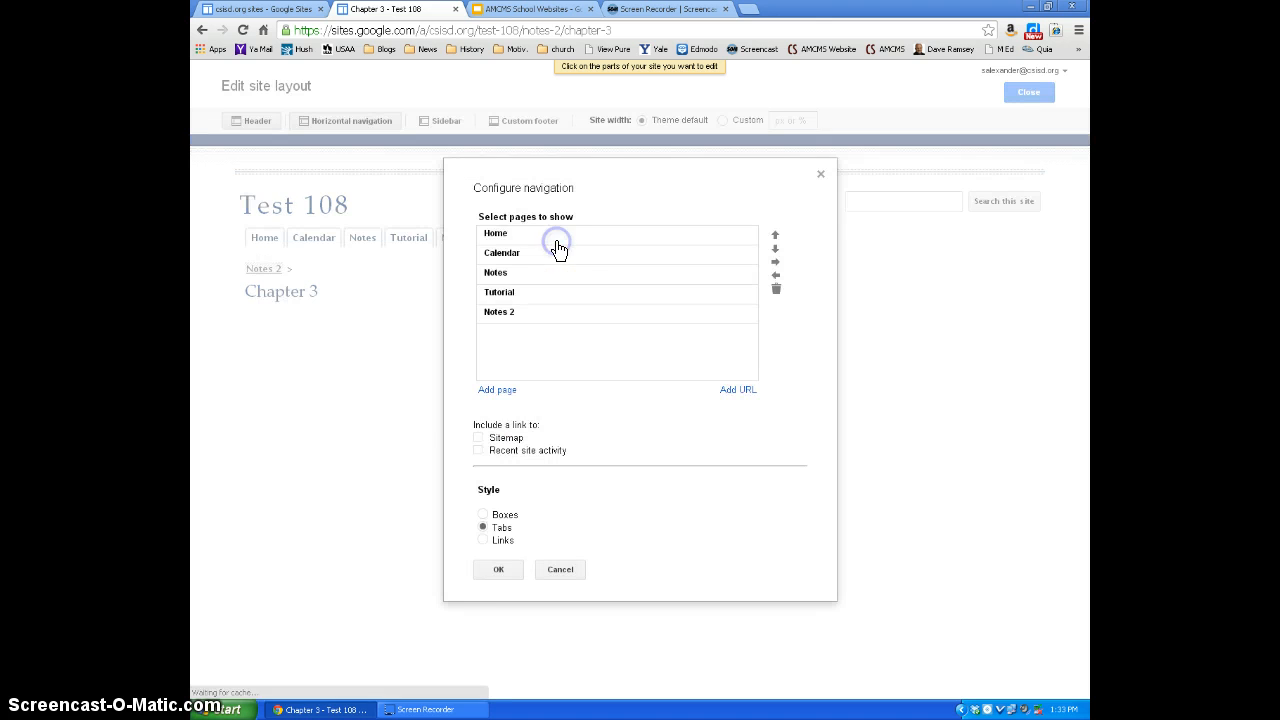
click(499, 390)
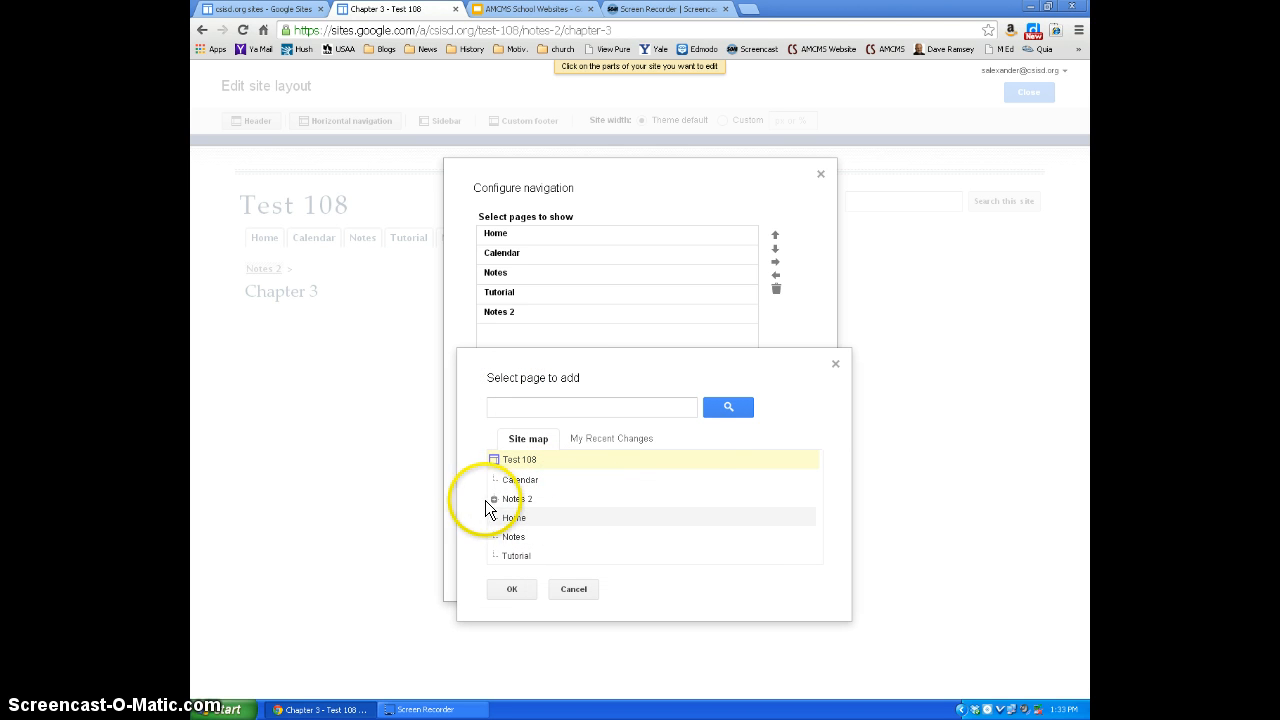
click(493, 498)
click(534, 516)
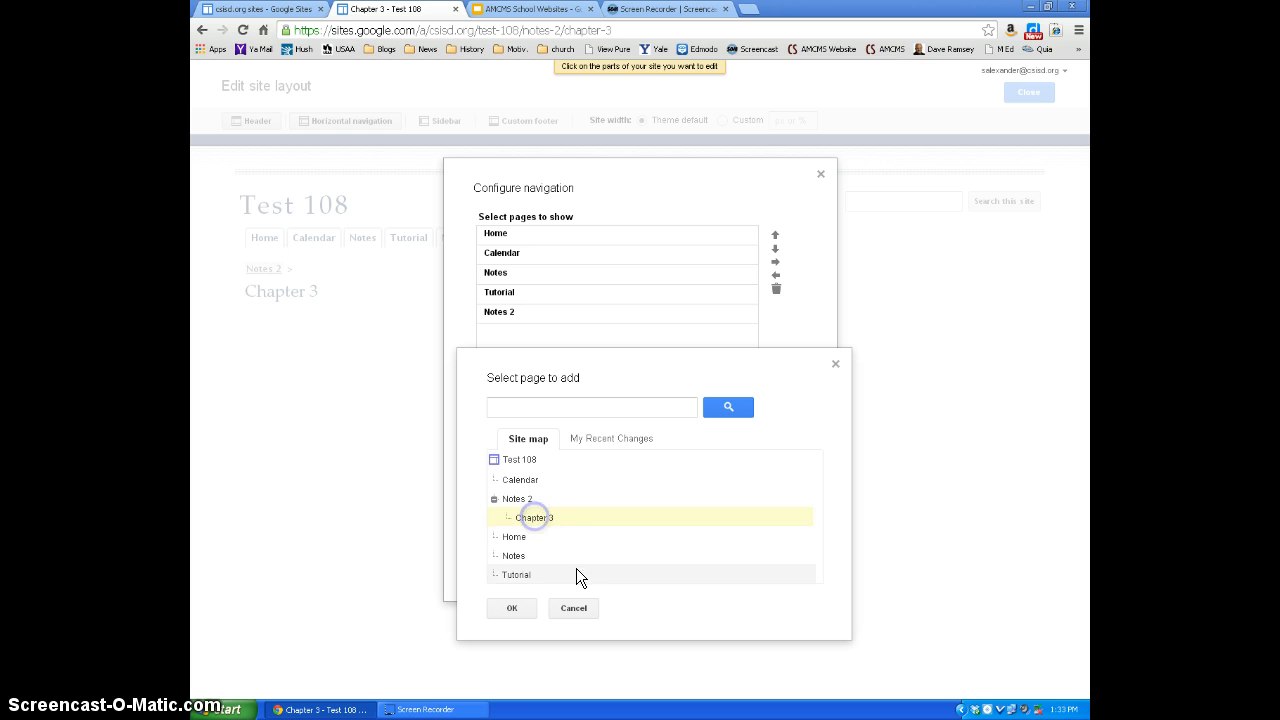
click(495, 501)
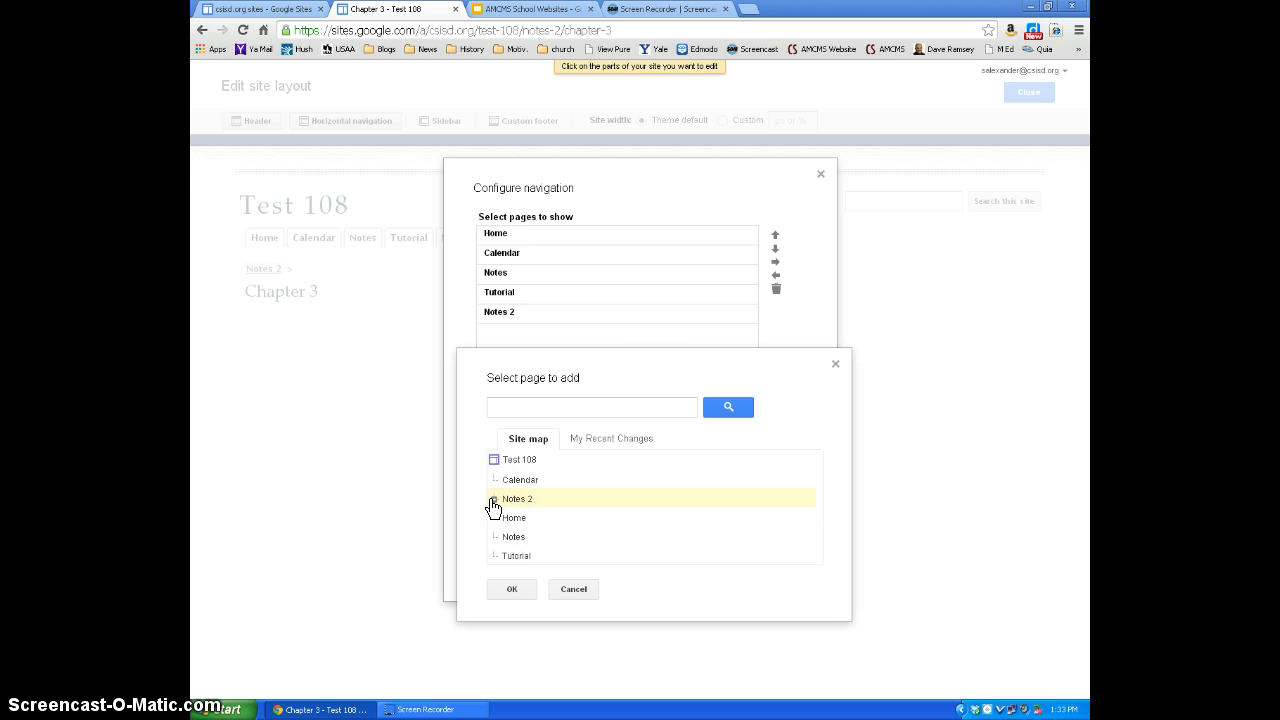
click(494, 499)
click(538, 520)
click(512, 608)
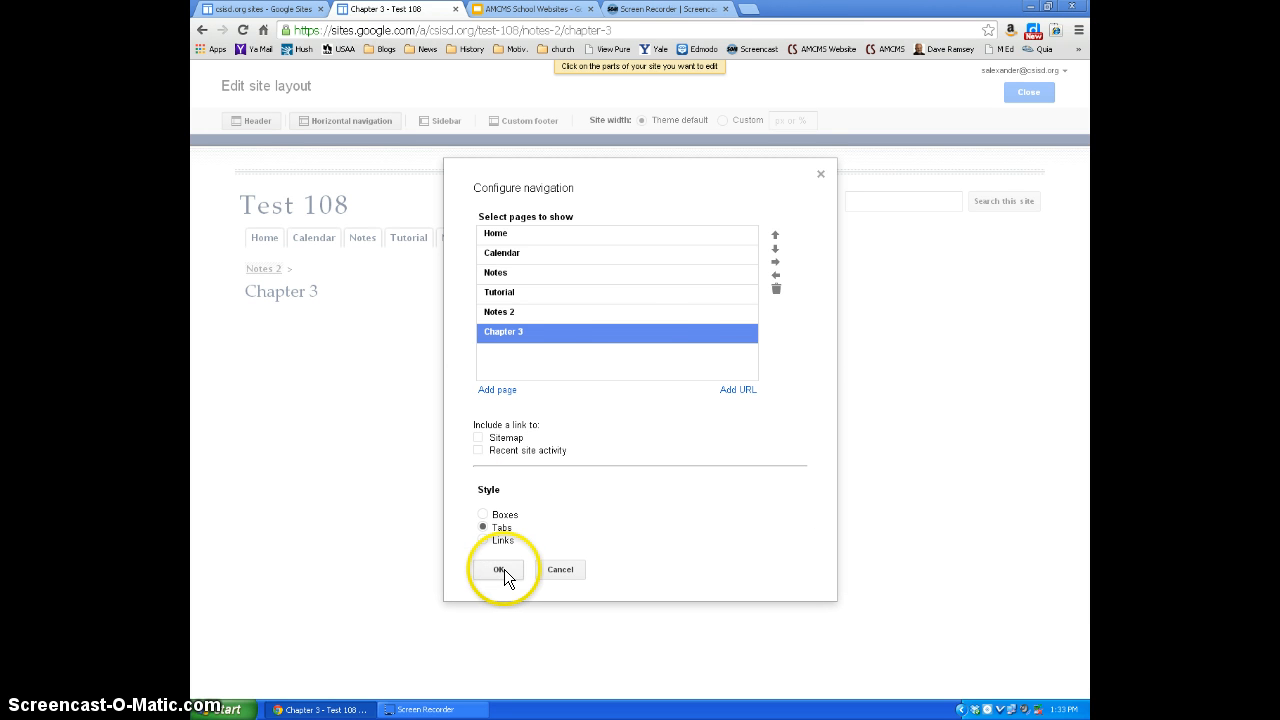
- Indent Chapter 3 under Notes 2 in the navigation, then save and close the site layout editor
click(775, 261)
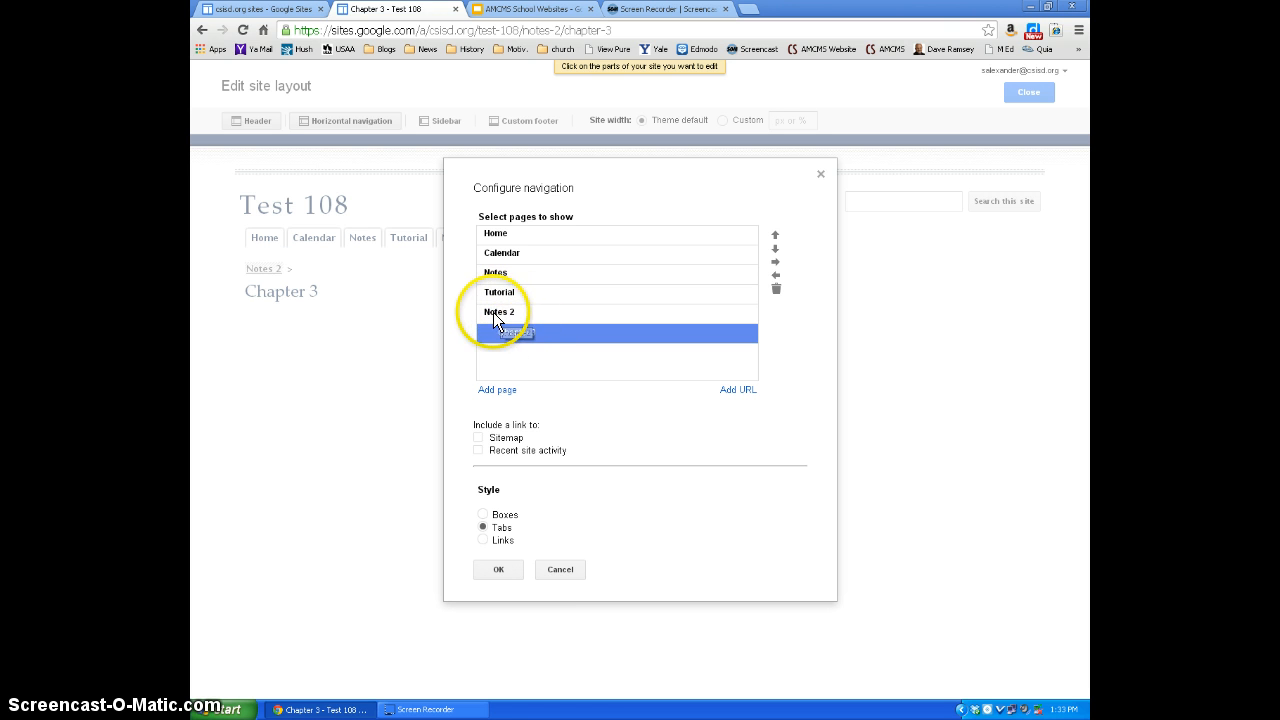
click(499, 569)
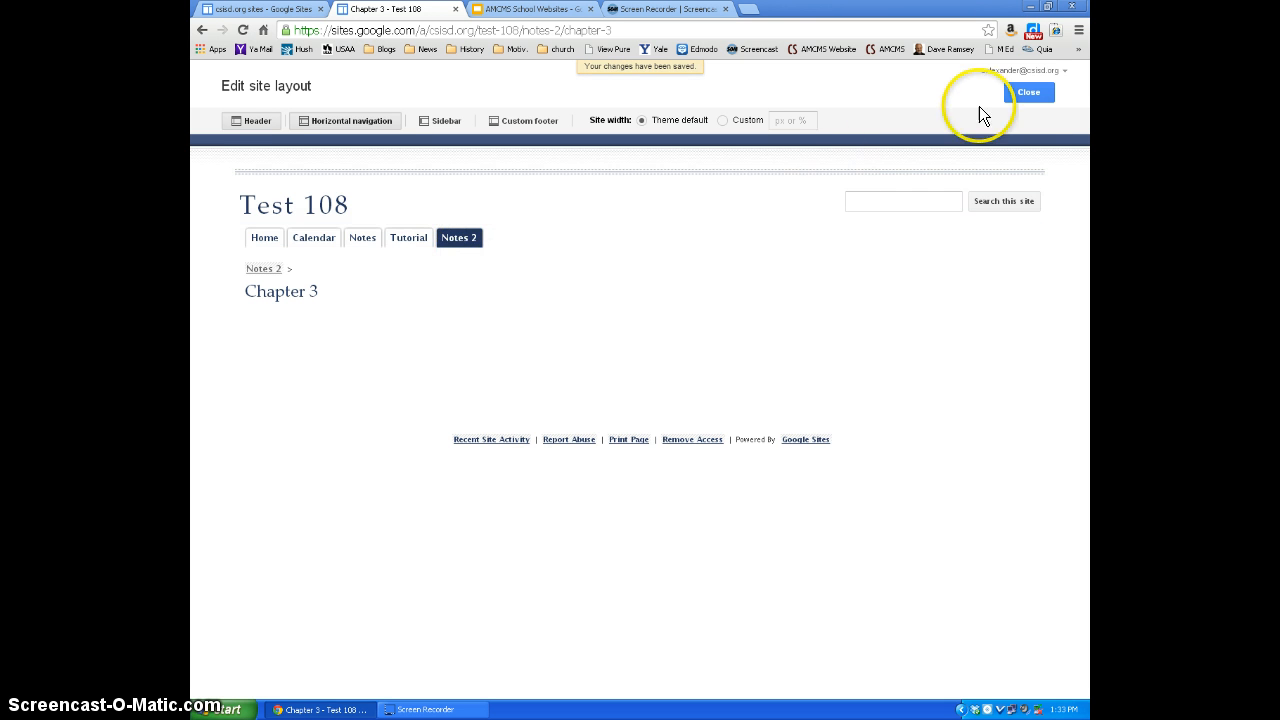
click(1014, 92)
mouse_move(459, 215)
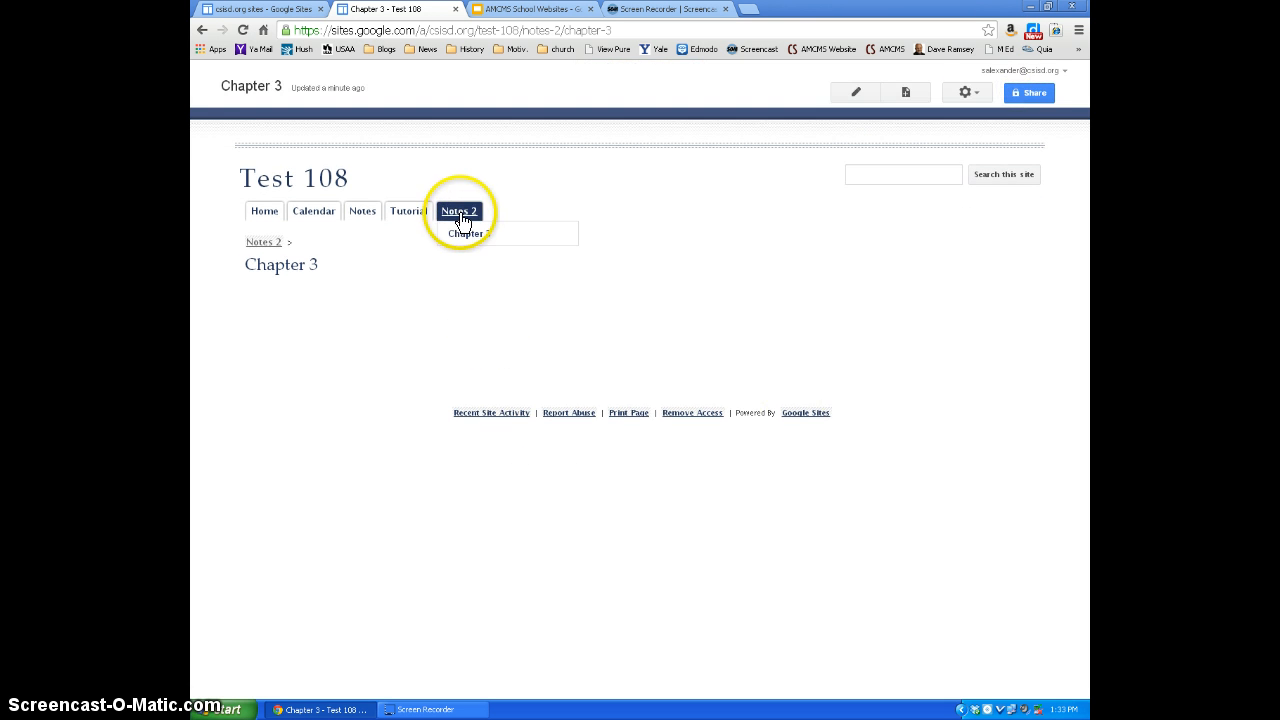
click(466, 244)
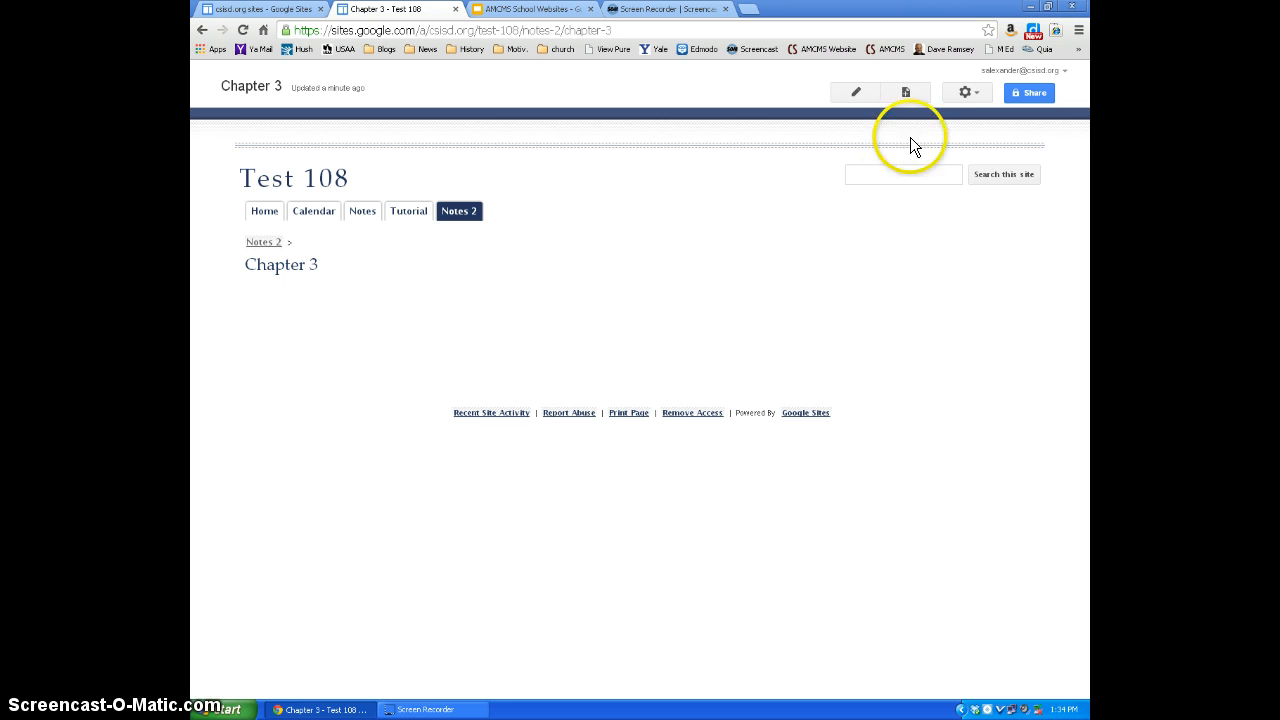
- Create a top-level web page named "Chapter 4" and save it empty
click(906, 94)
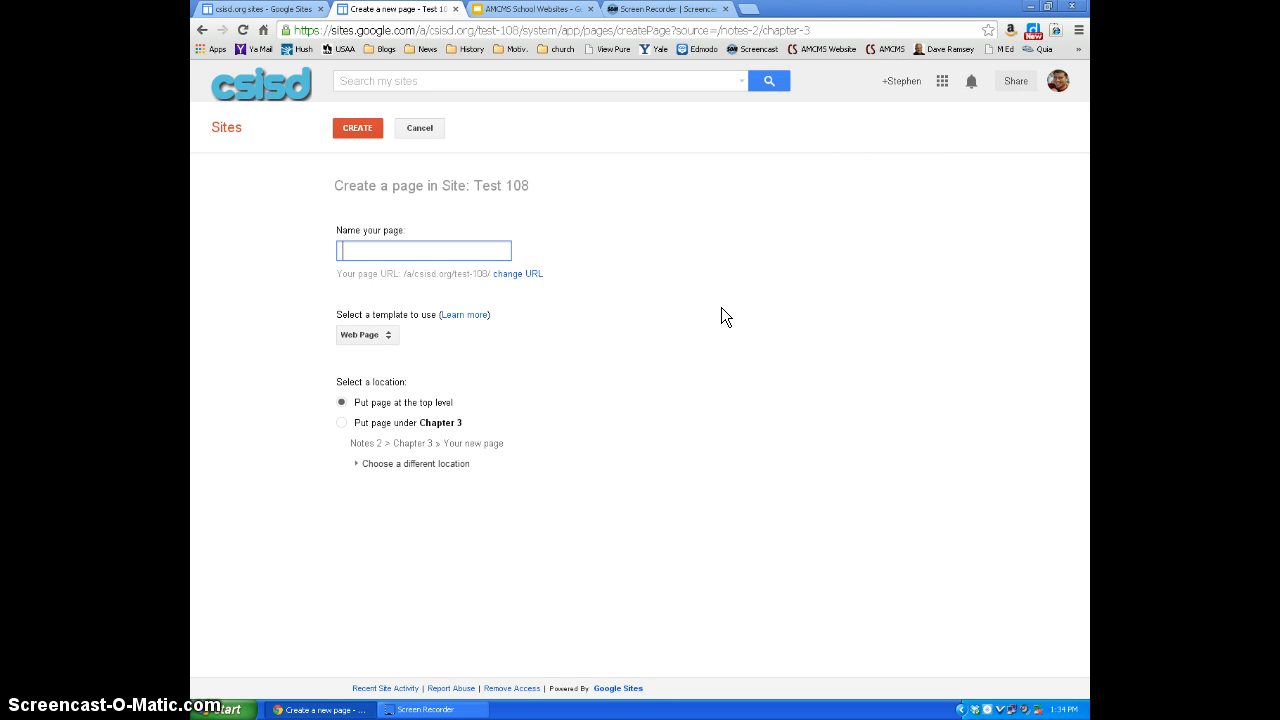
text(Chapter 4)
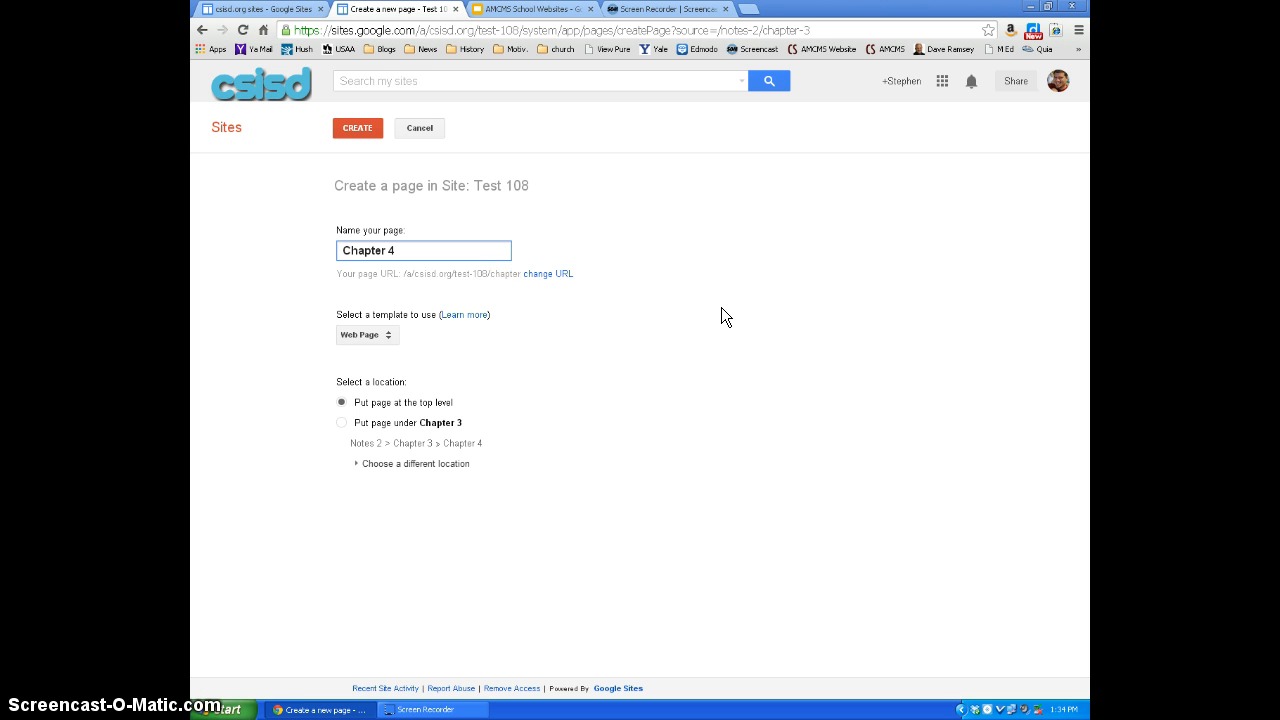
click(362, 128)
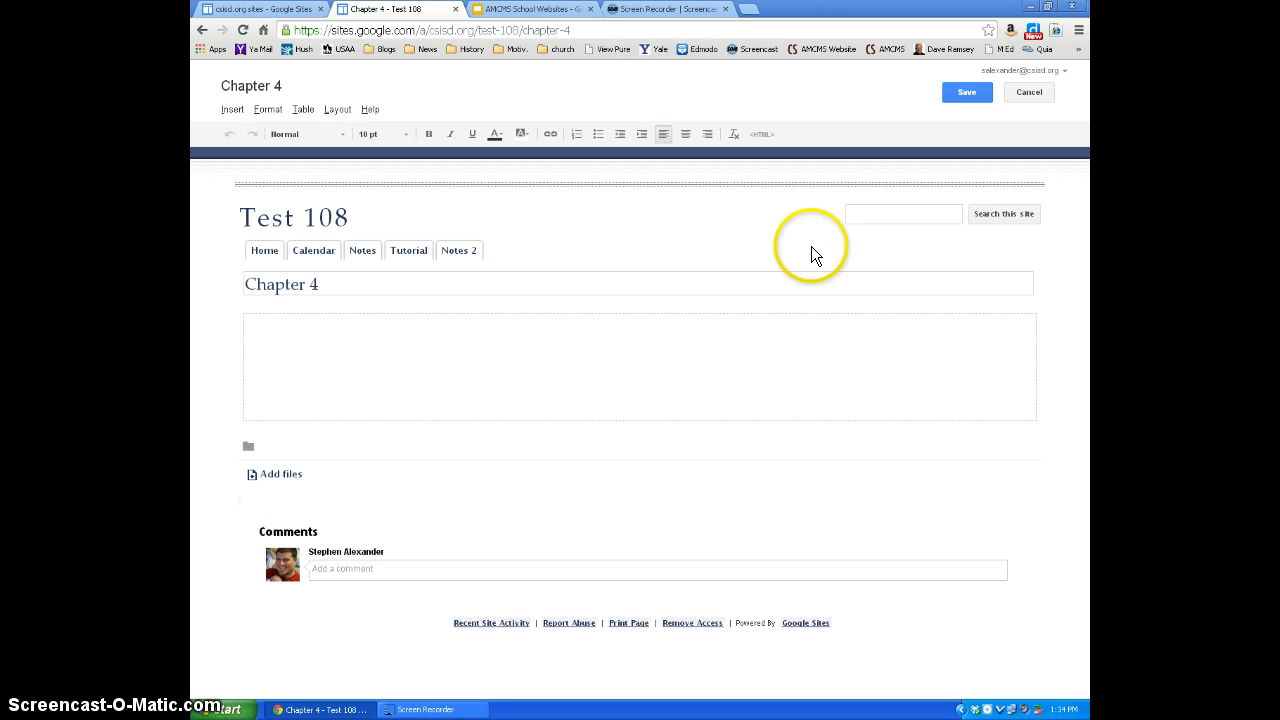
click(368, 396)
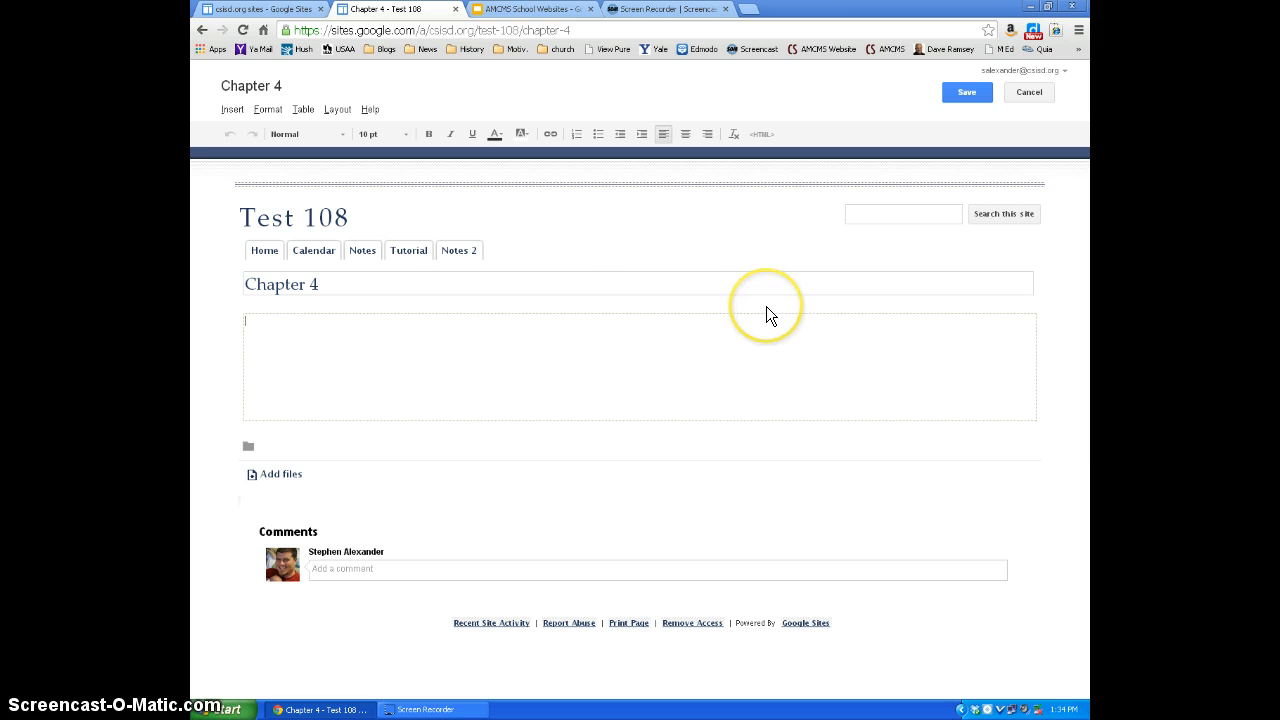
click(604, 293)
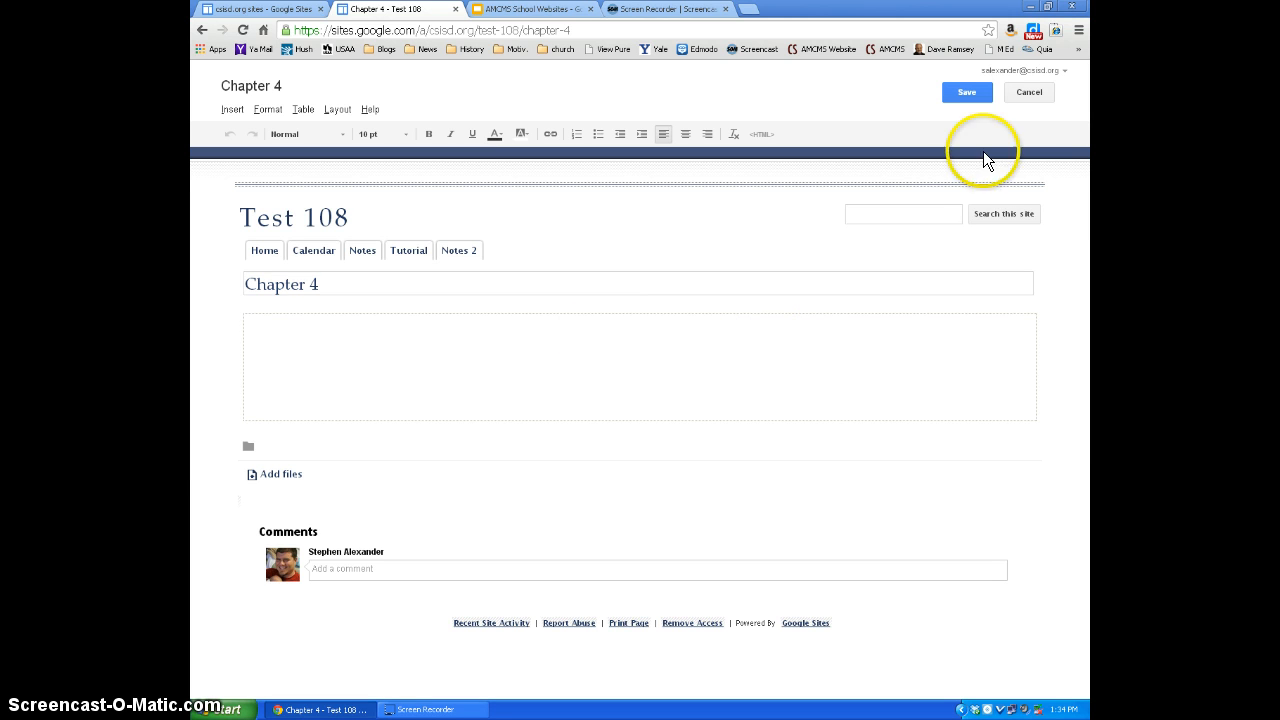
click(966, 93)
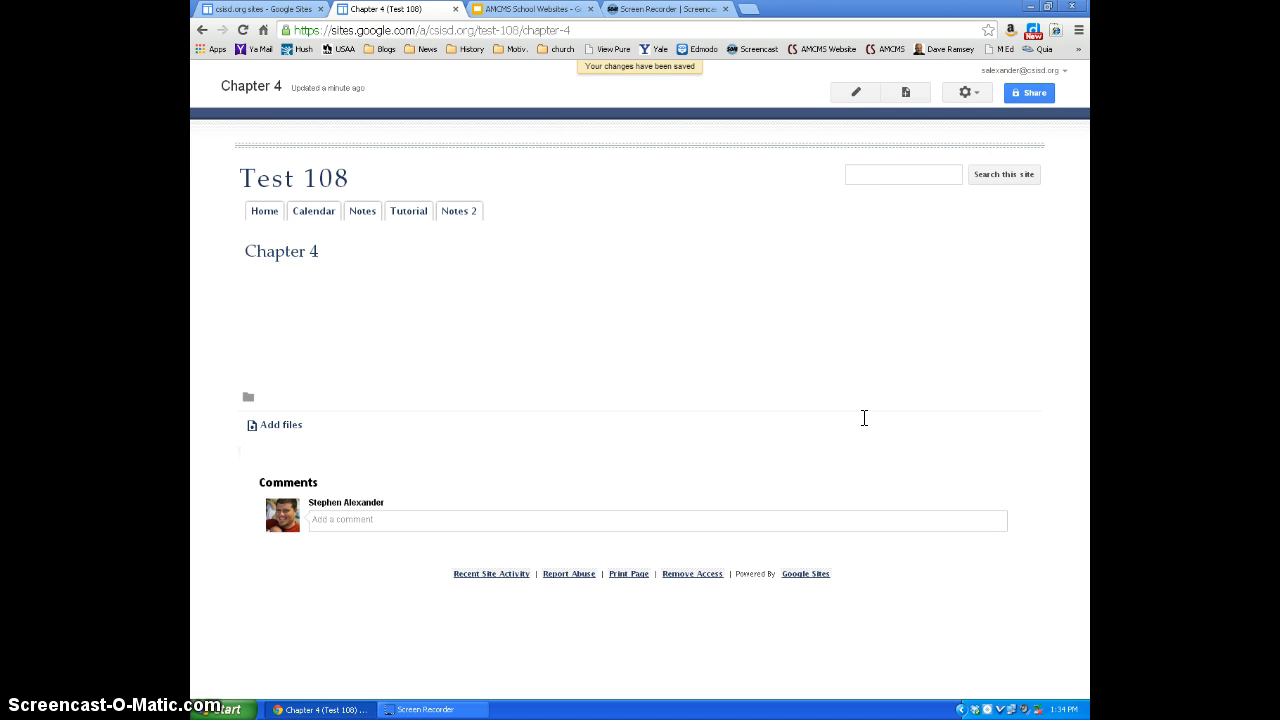
- In the site layout's horizontal navigation, add the top-level Chapter 4 page from the site map
click(968, 93)
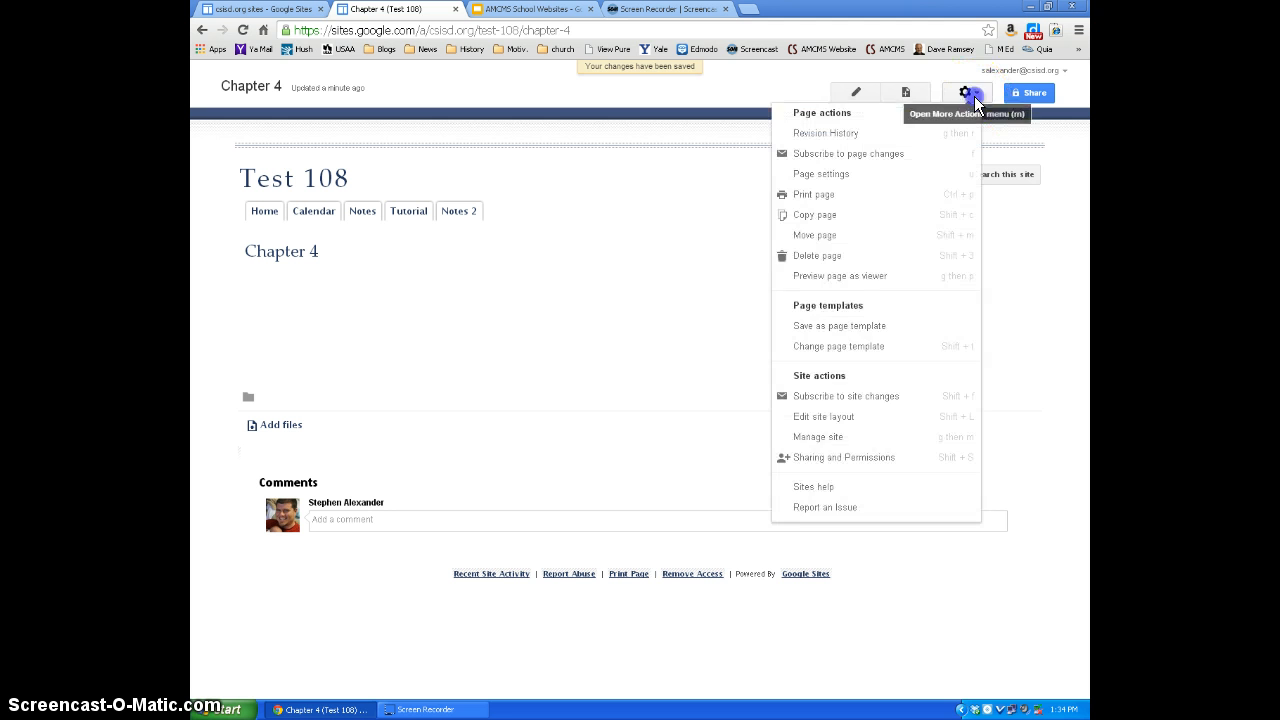
click(836, 417)
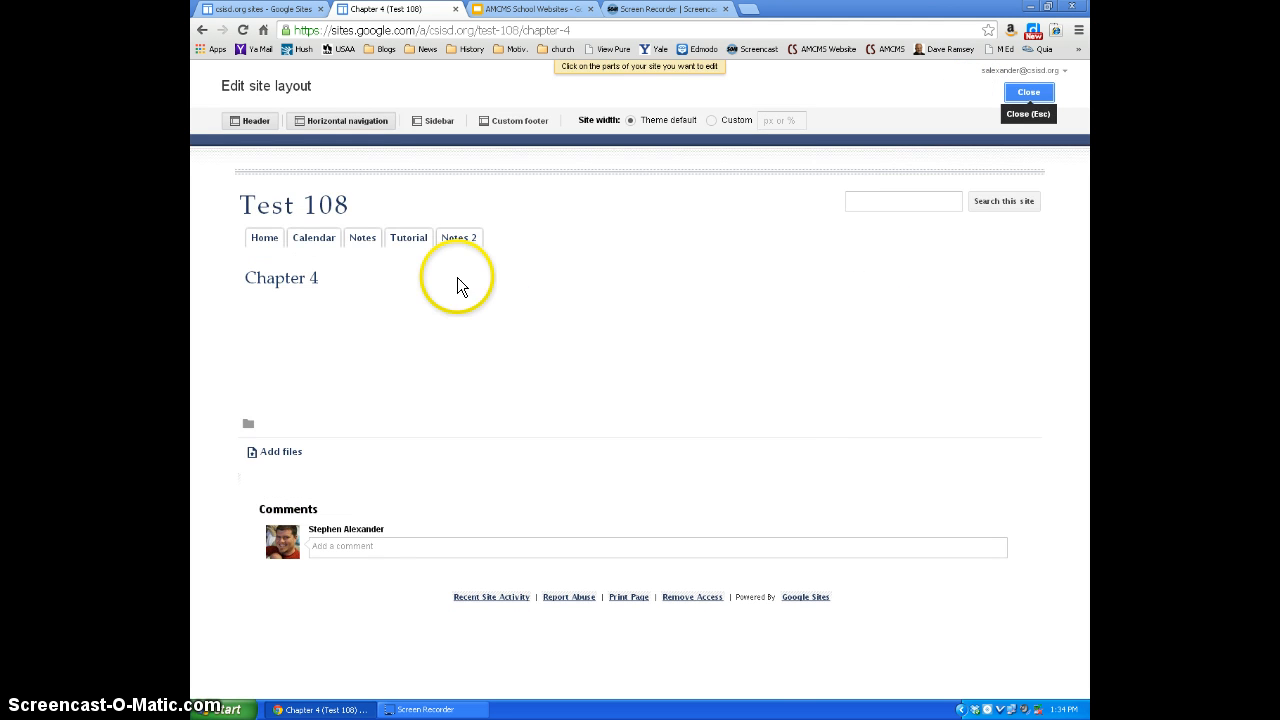
click(519, 239)
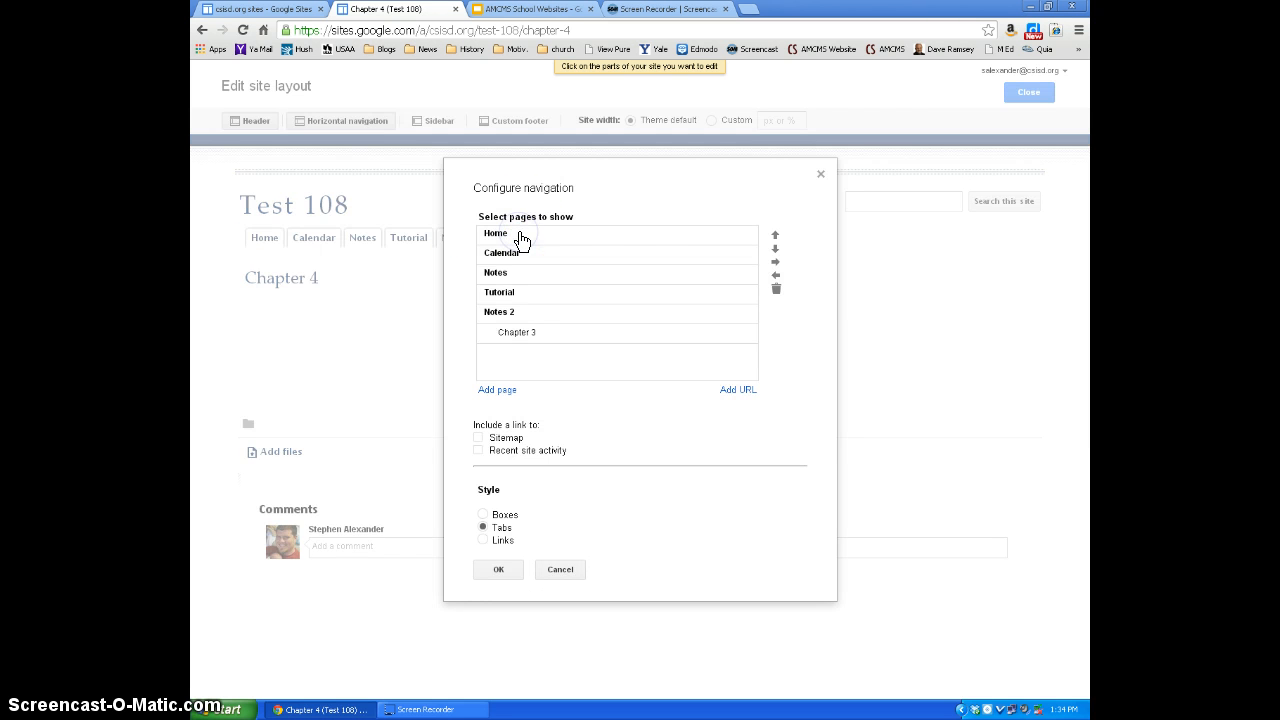
click(498, 390)
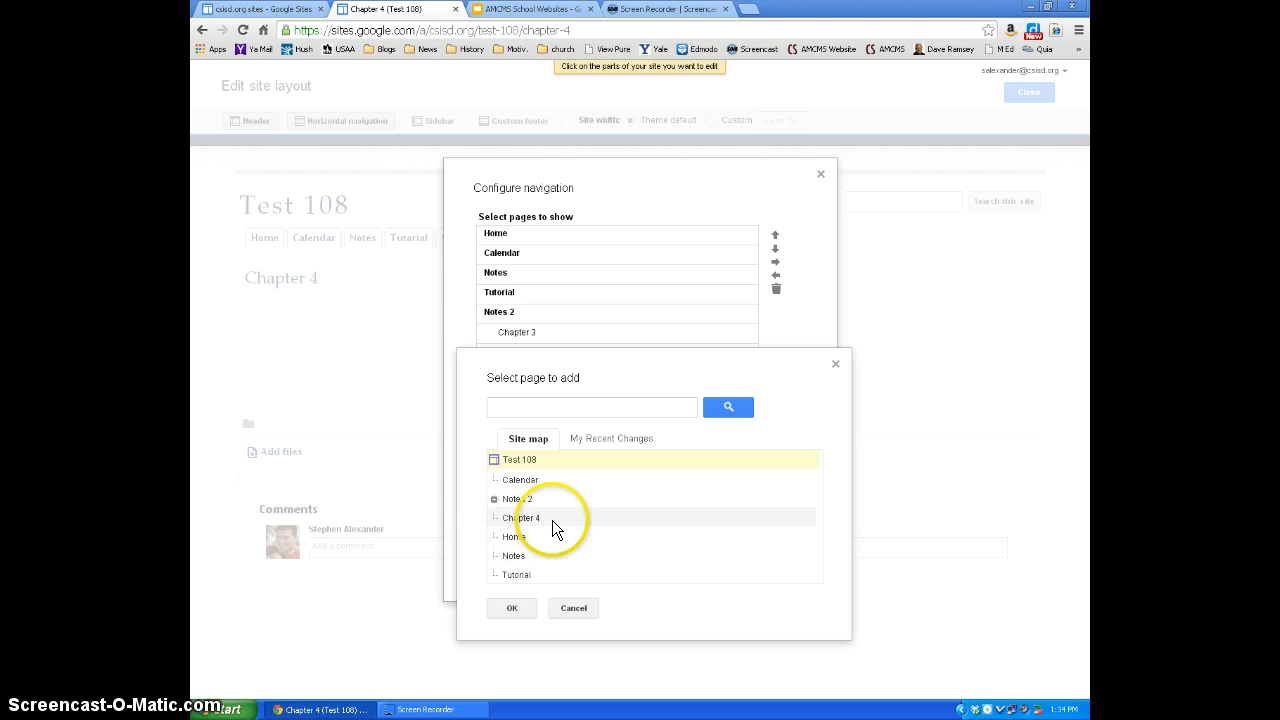
click(493, 499)
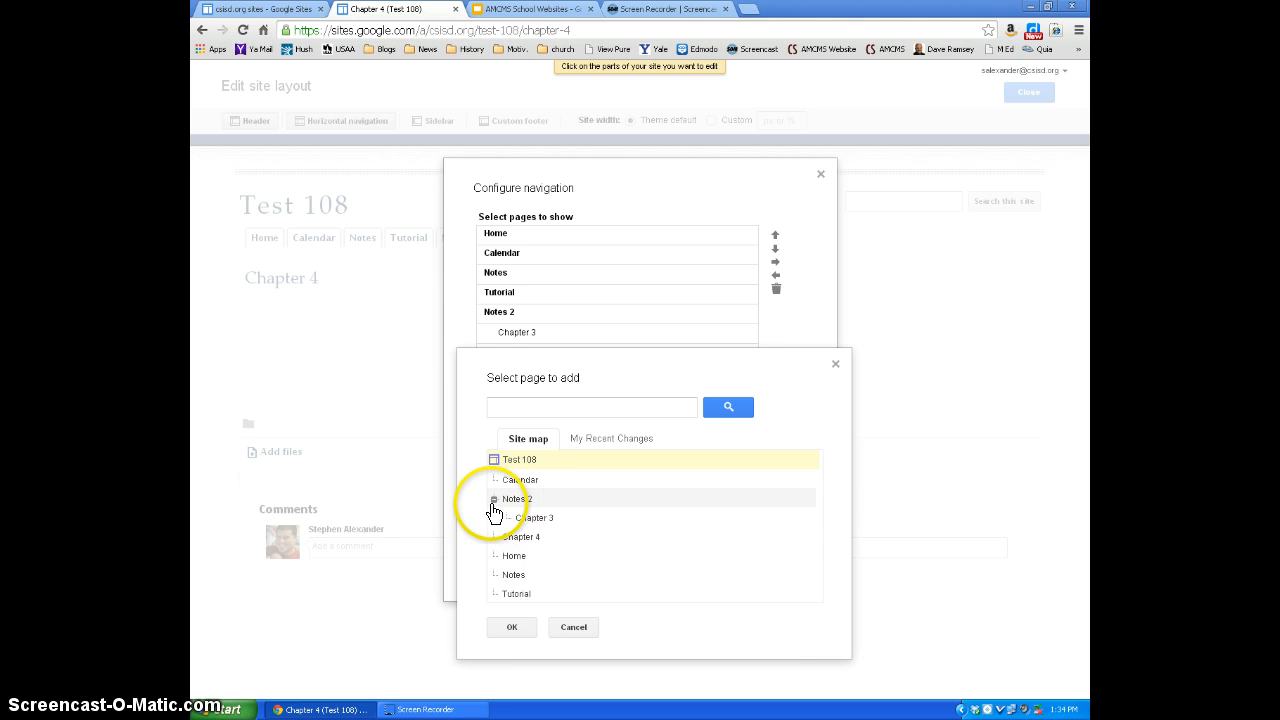
click(493, 499)
click(516, 518)
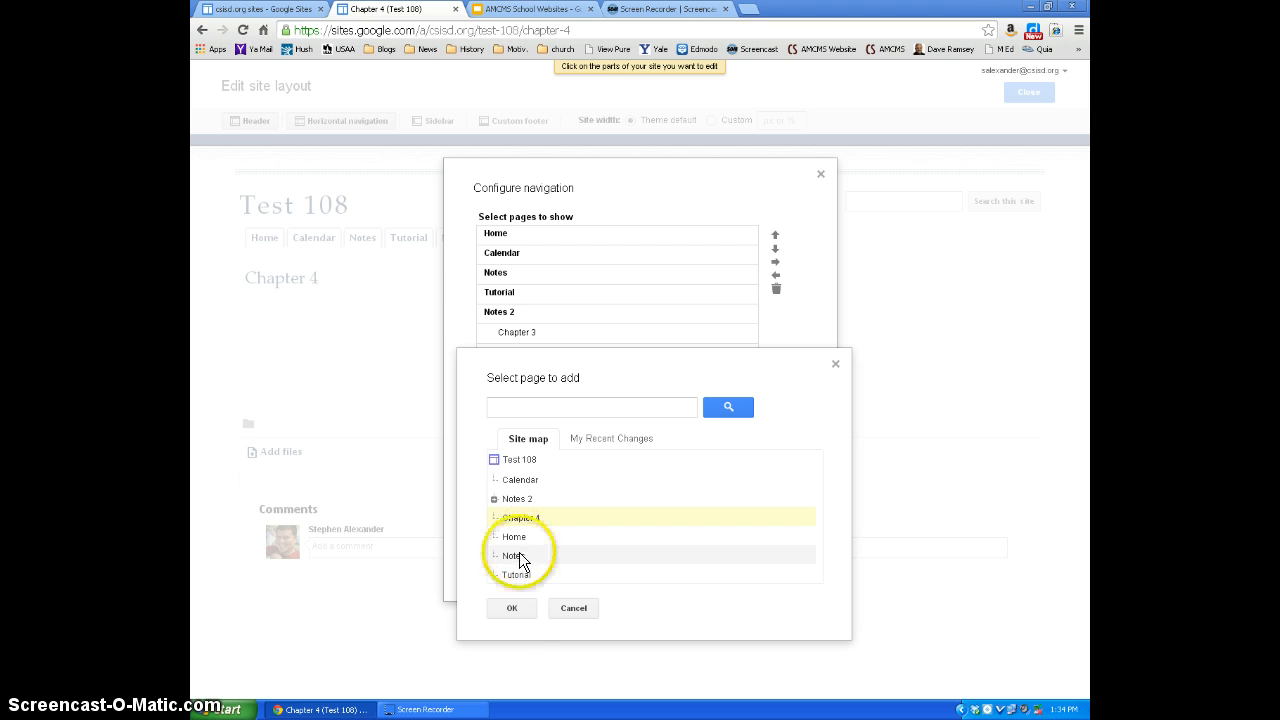
click(513, 610)
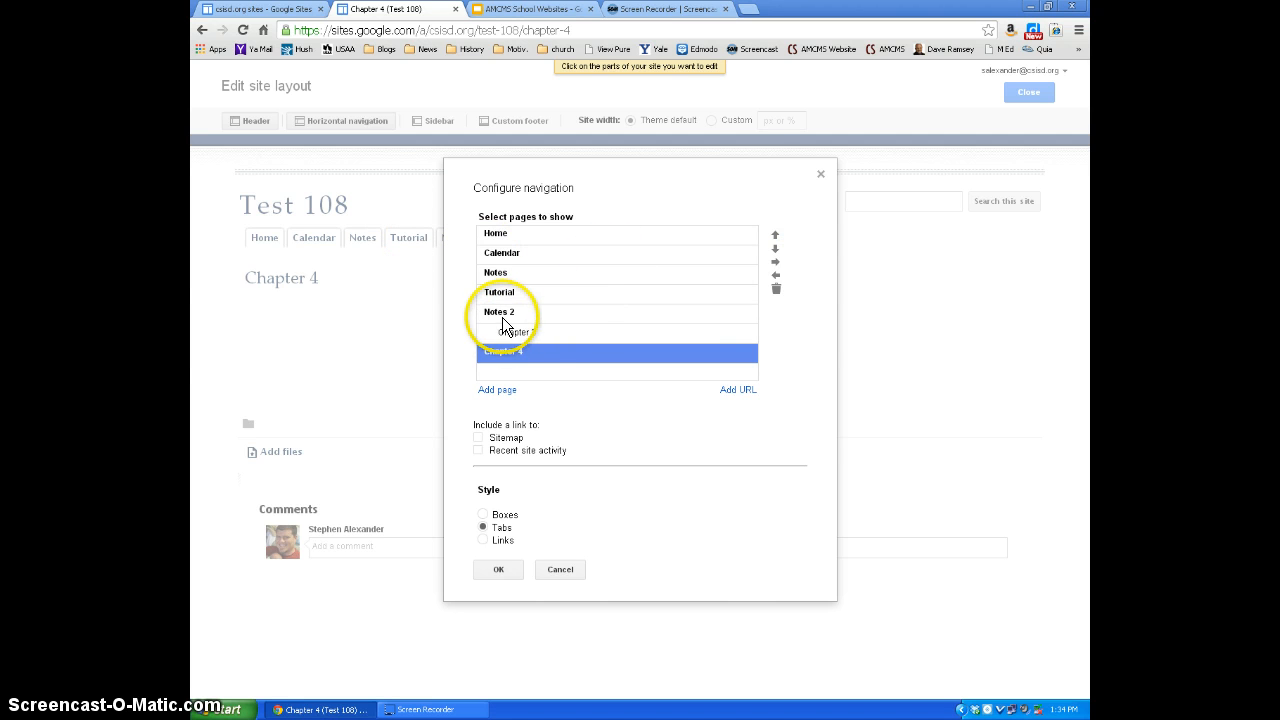
- Indent Chapter 4 beneath Notes 2 alongside Chapter 3, then save the navigation and close the site layout editor
click(775, 259)
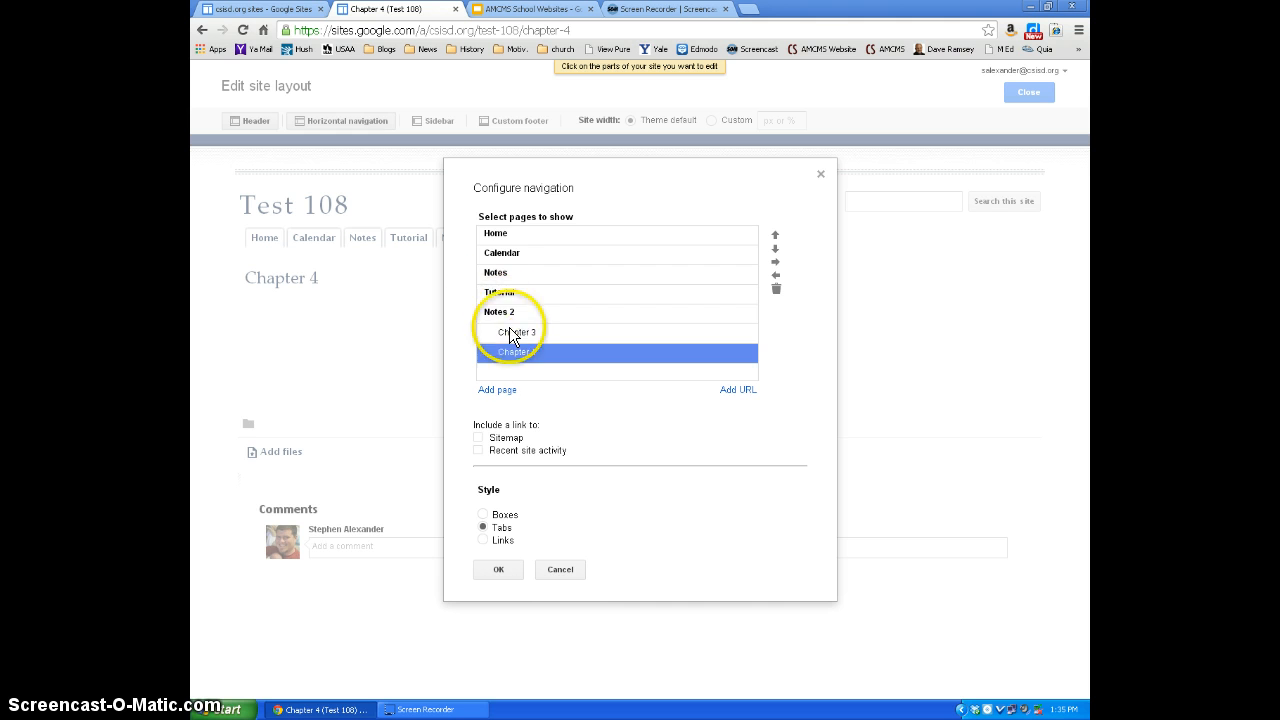
click(510, 570)
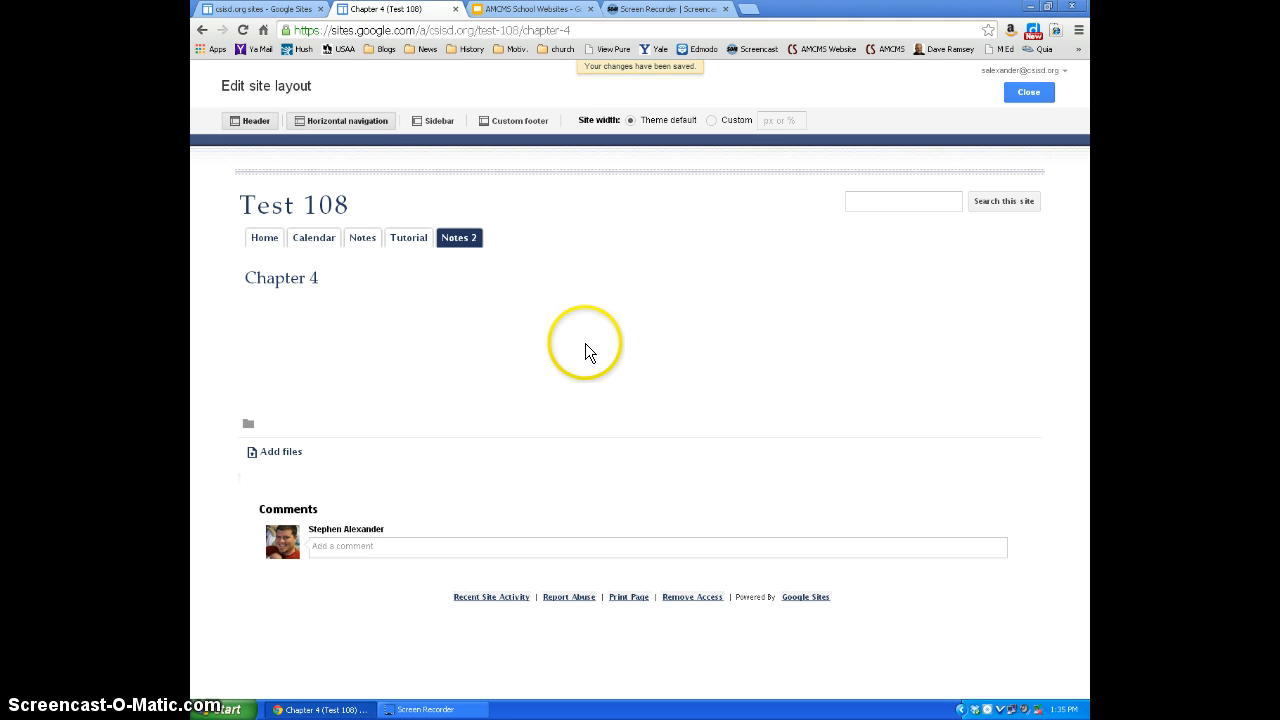
click(1028, 93)
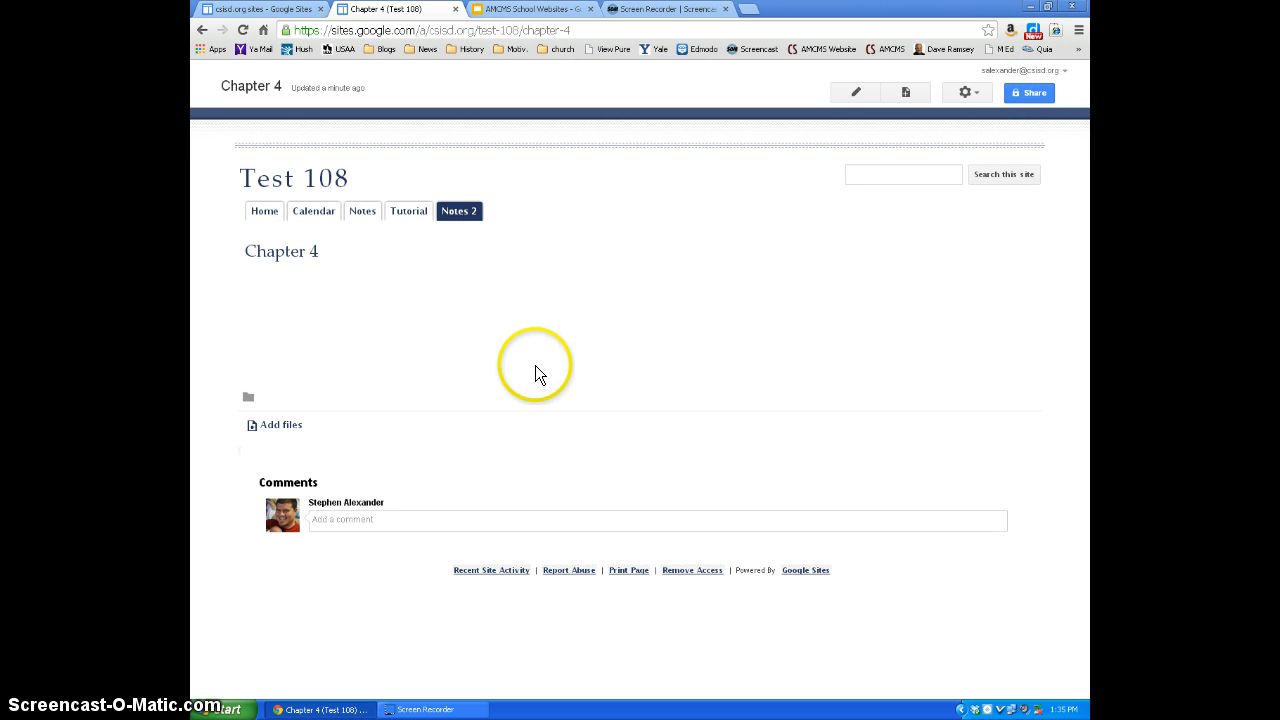
mouse_move(468, 209)
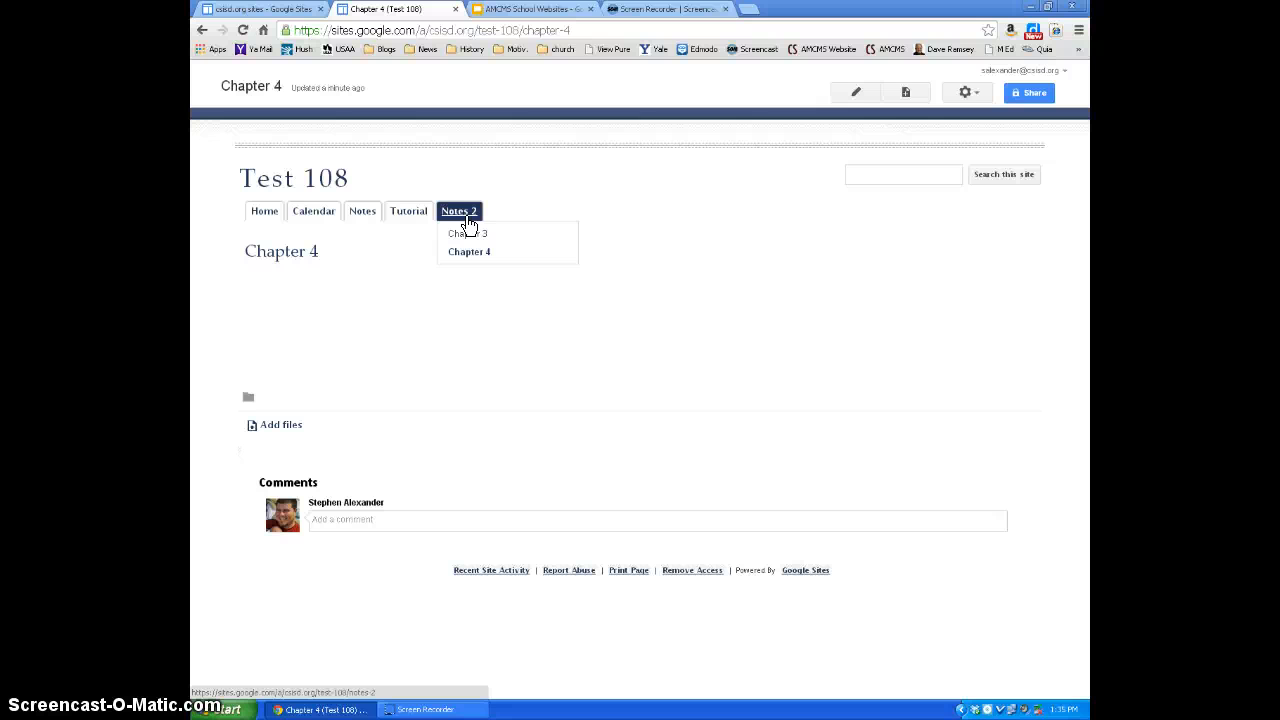
click(356, 324)
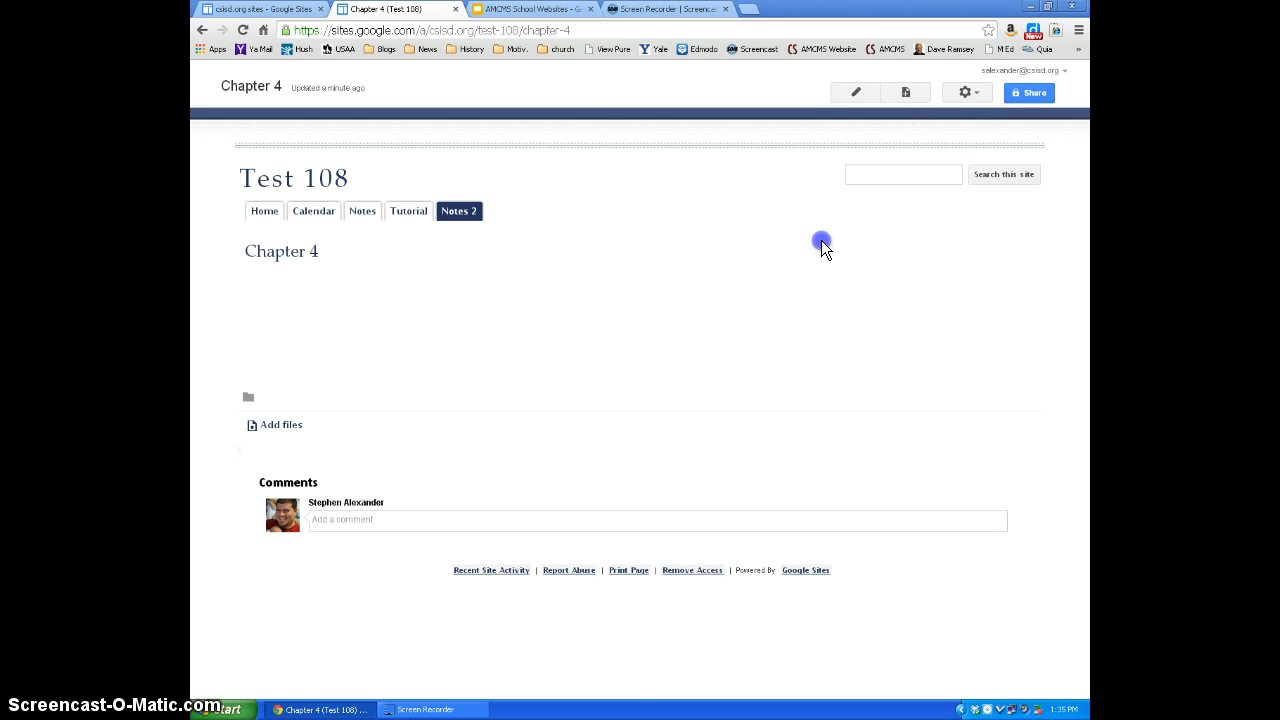
- Create a web page named "Chapter 5" located under Notes 2 and save it empty
click(906, 92)
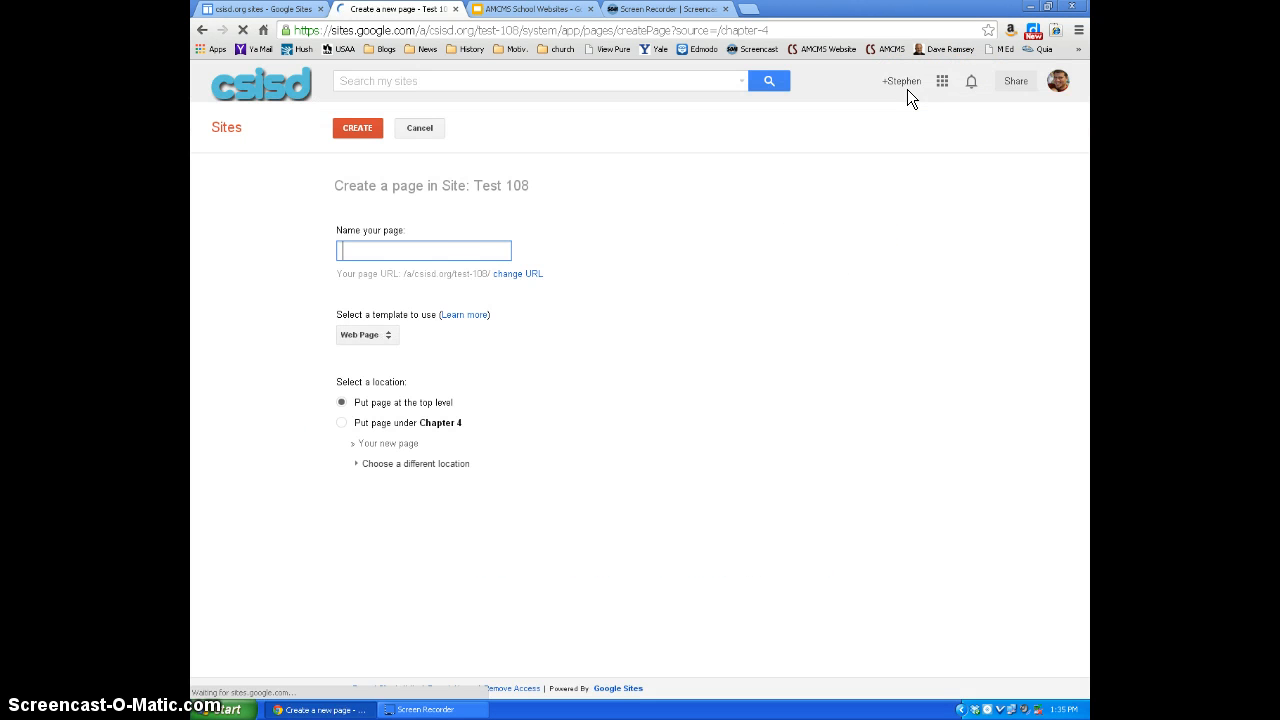
click(474, 251)
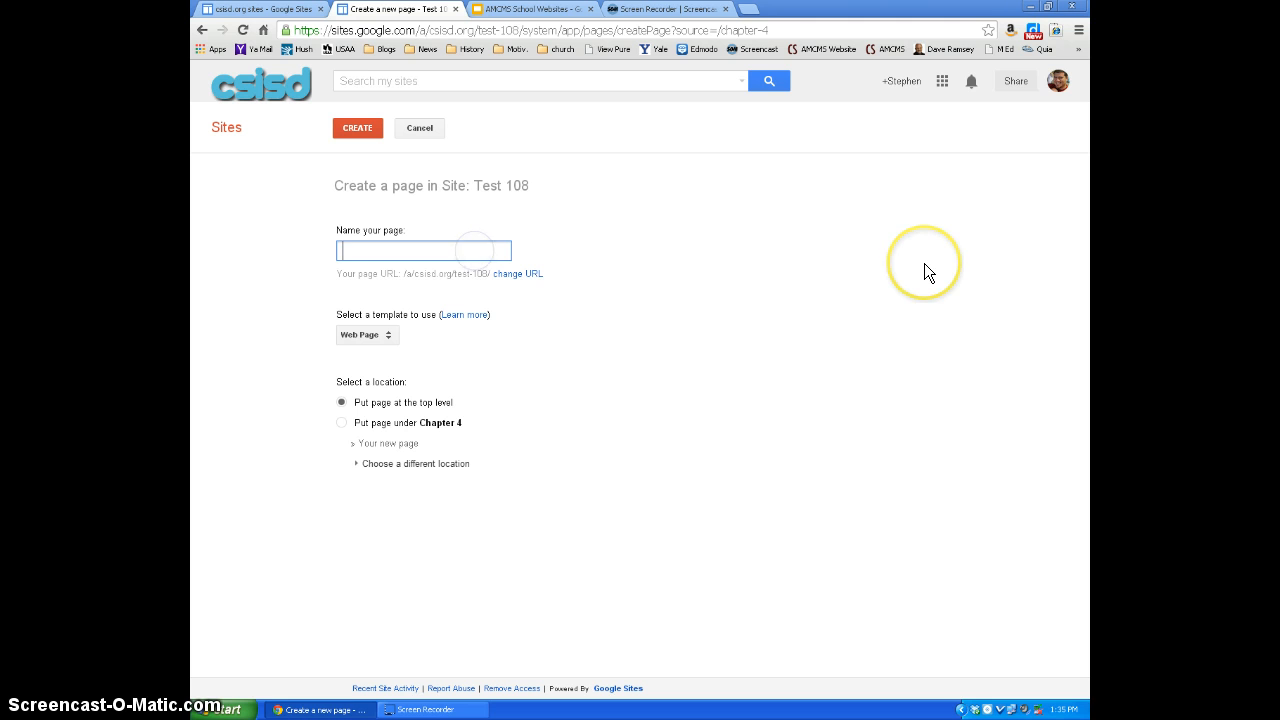
text(Chapter)
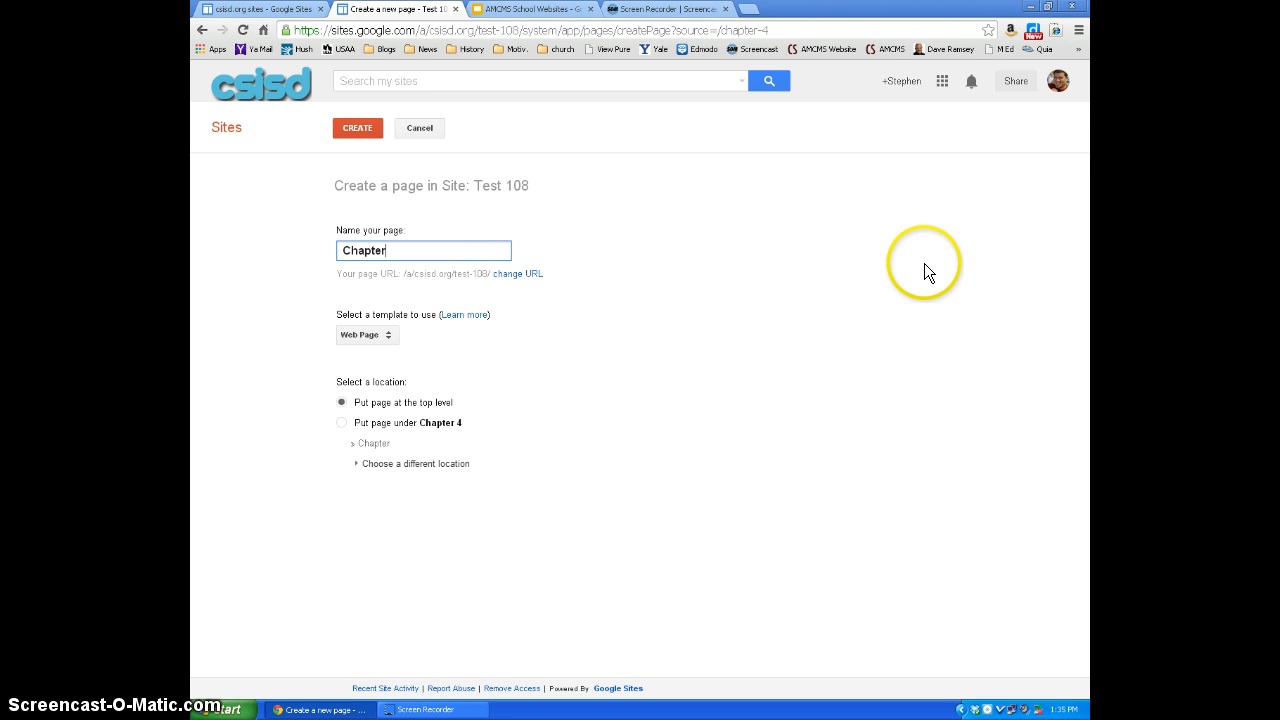
text( 5)
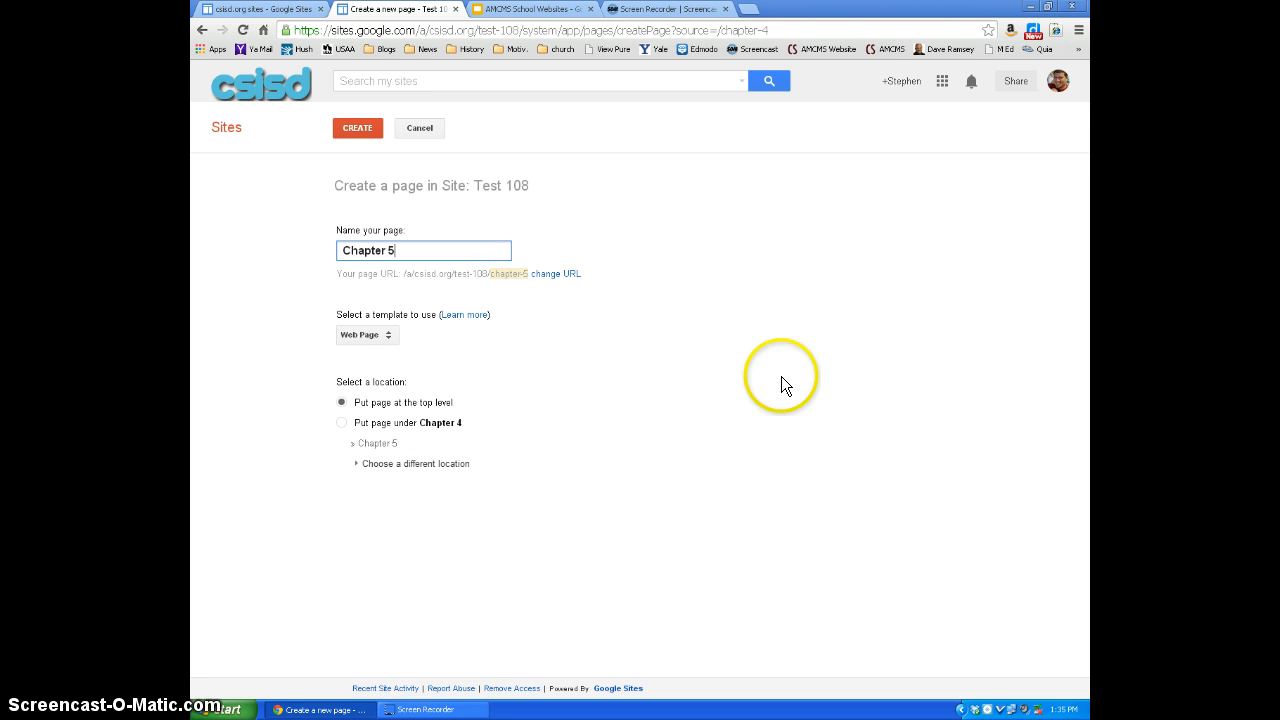
click(410, 462)
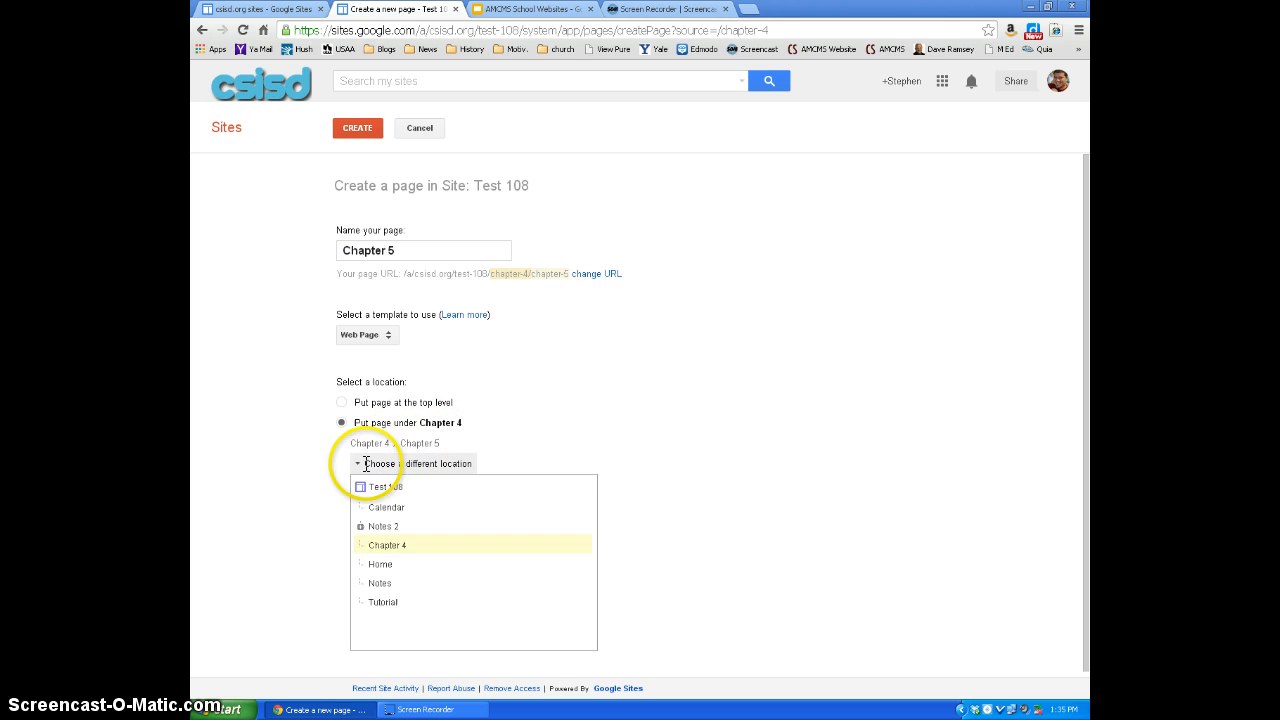
click(372, 527)
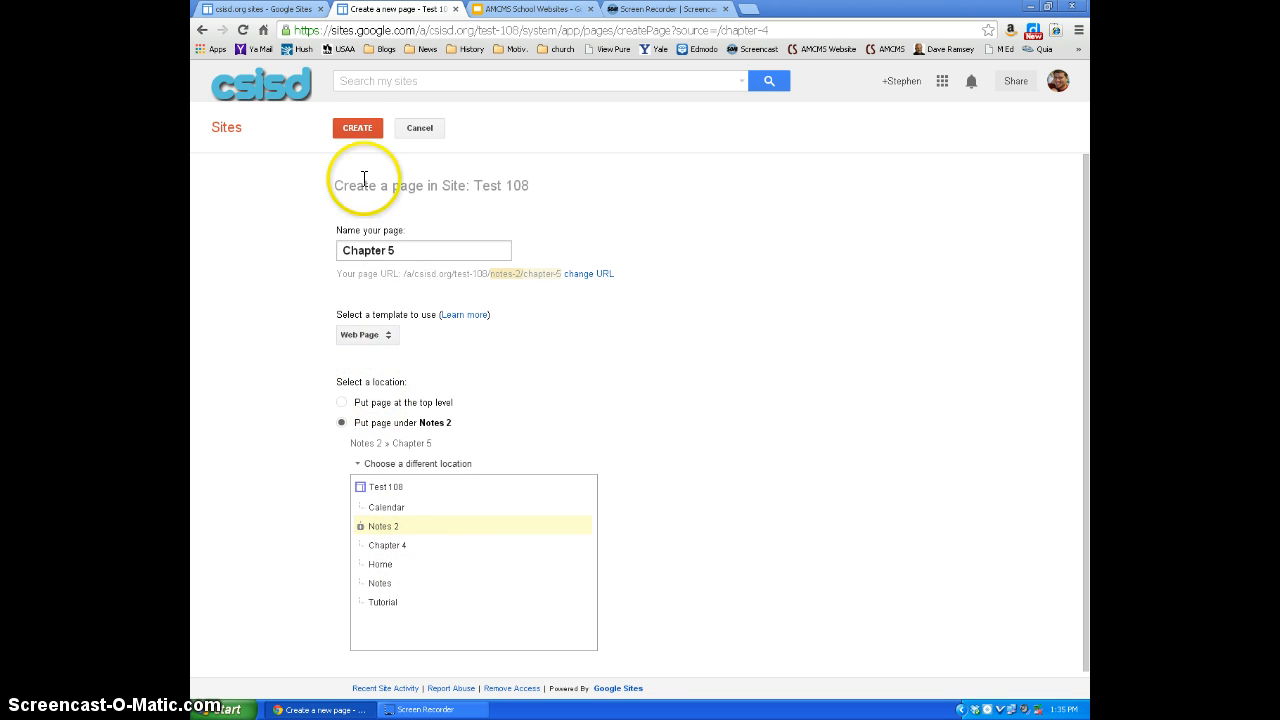
click(357, 129)
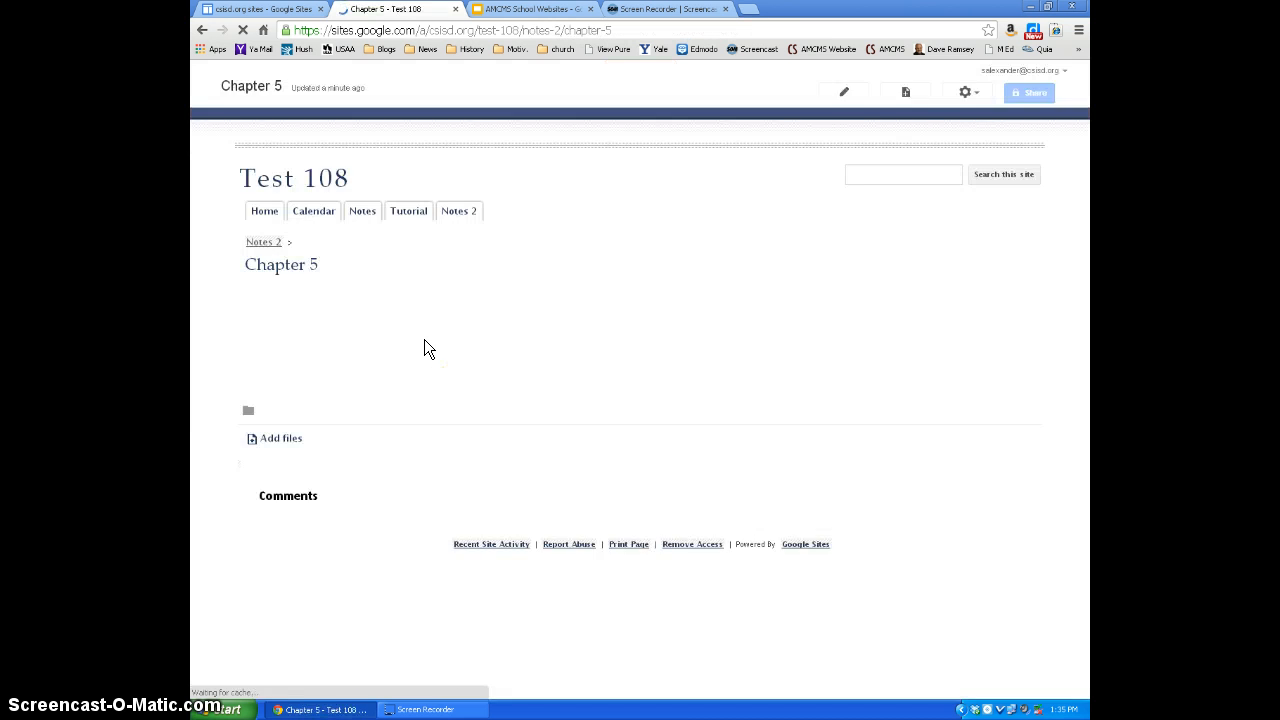
mouse_move(452, 250)
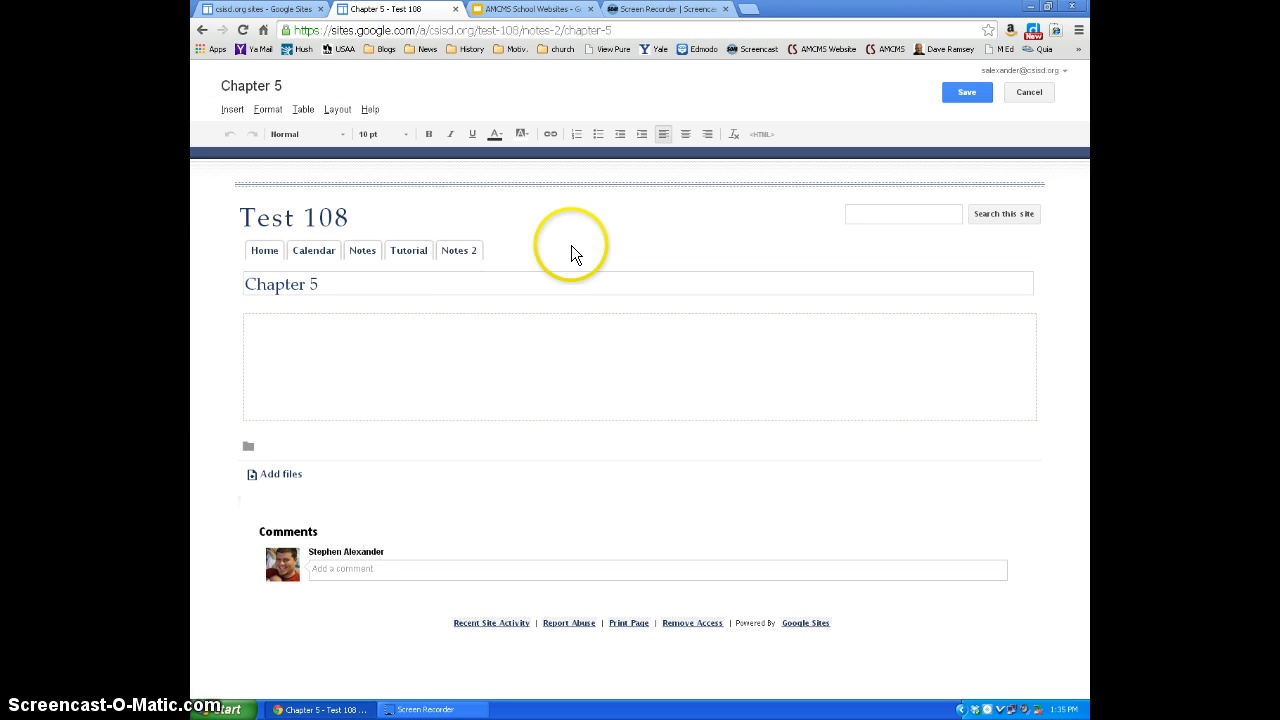
click(962, 94)
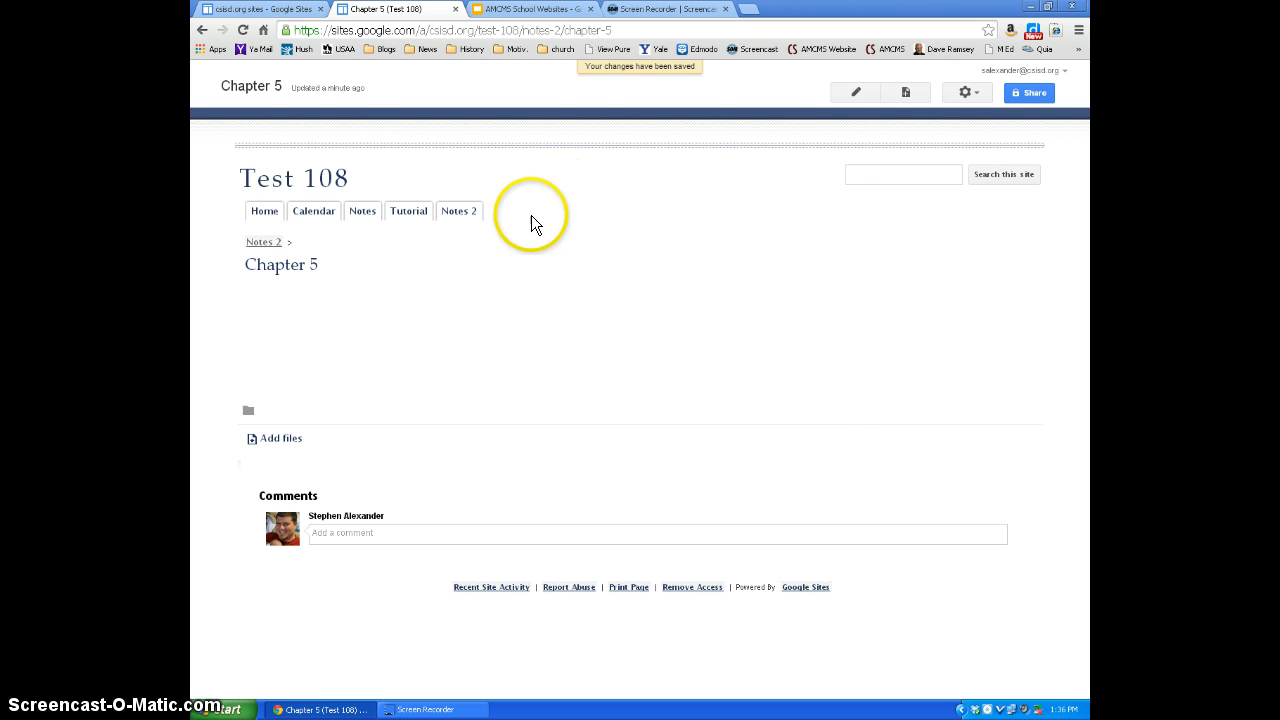
- In the site layout's horizontal navigation, add the Chapter 5 page nested under Notes 2 in the site map
click(966, 92)
click(838, 420)
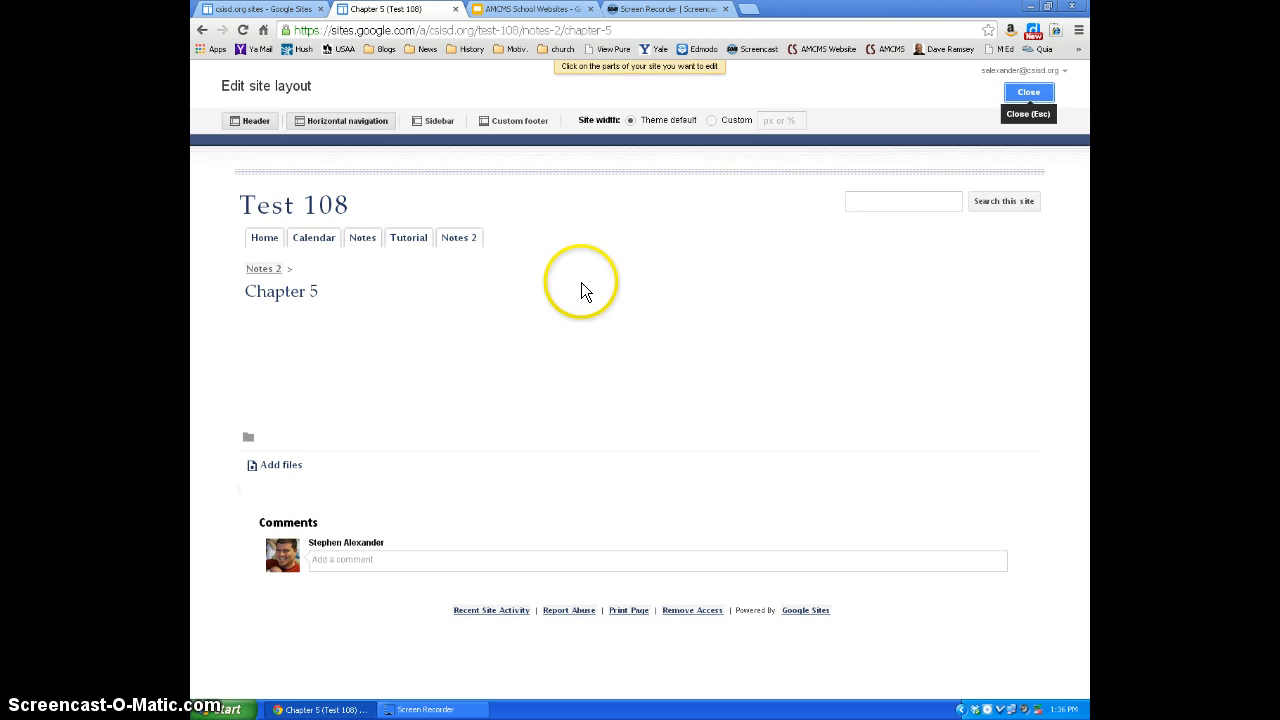
click(541, 234)
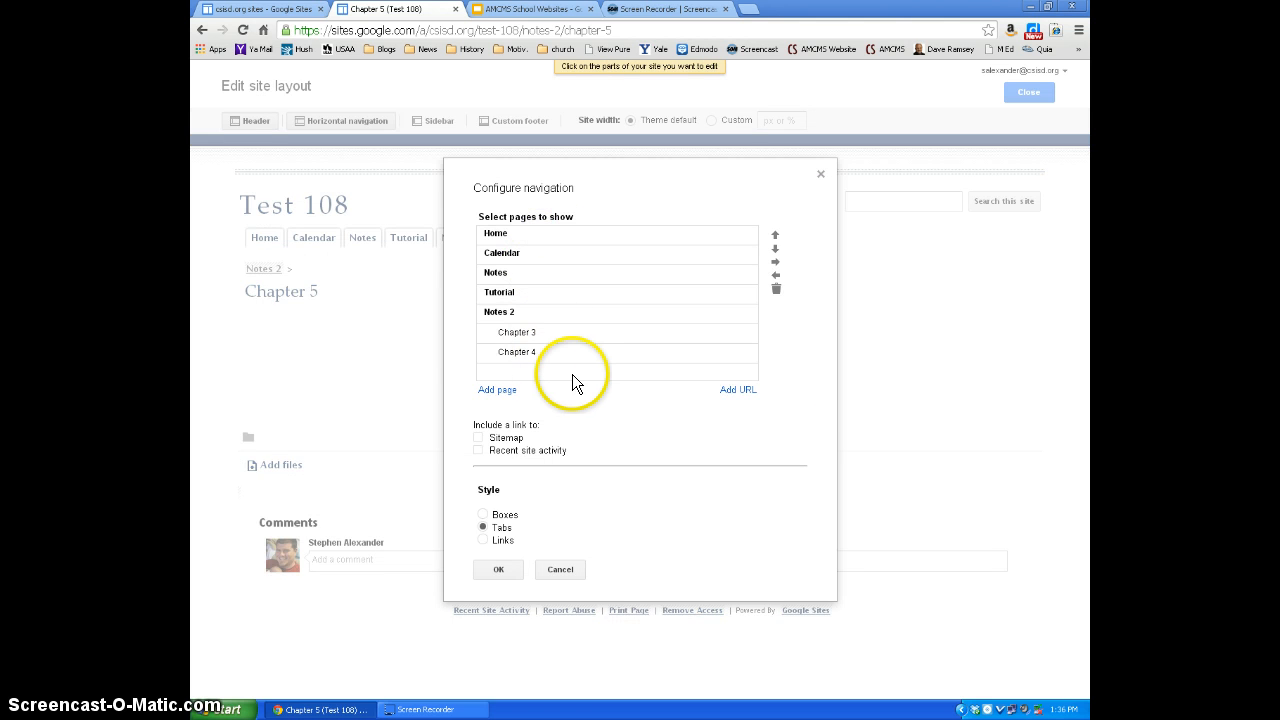
click(497, 390)
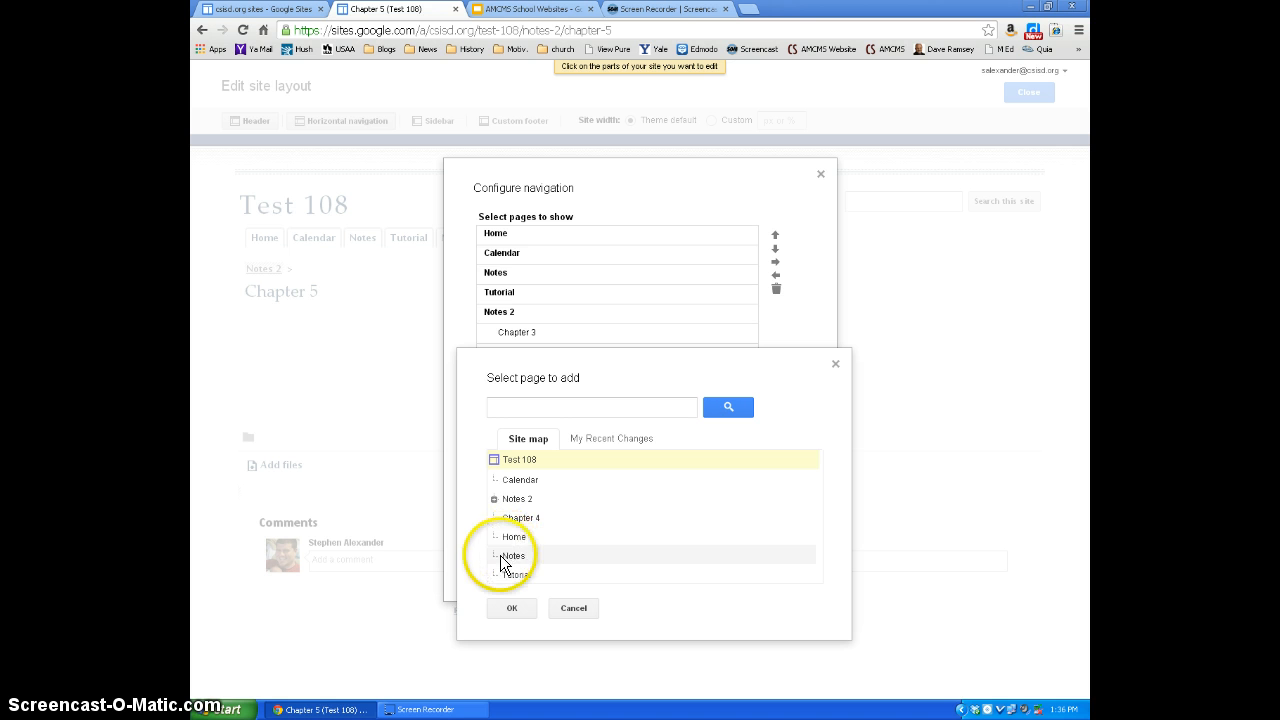
click(516, 499)
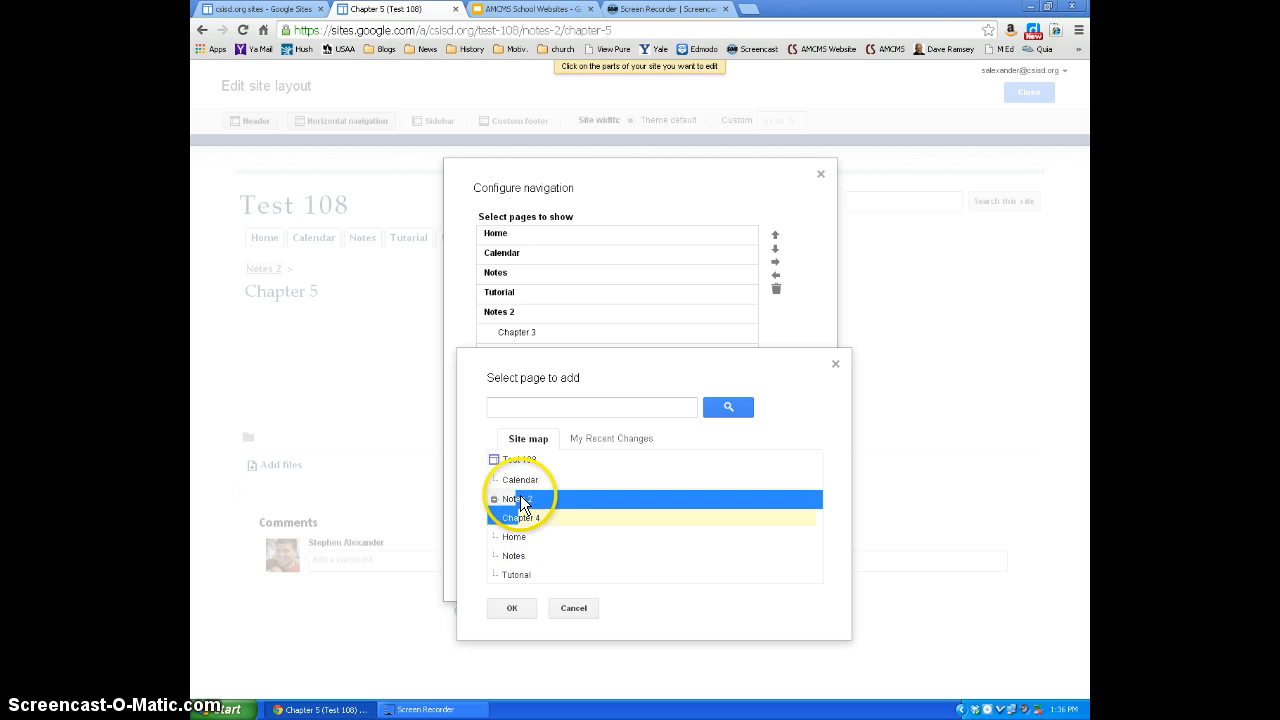
click(494, 499)
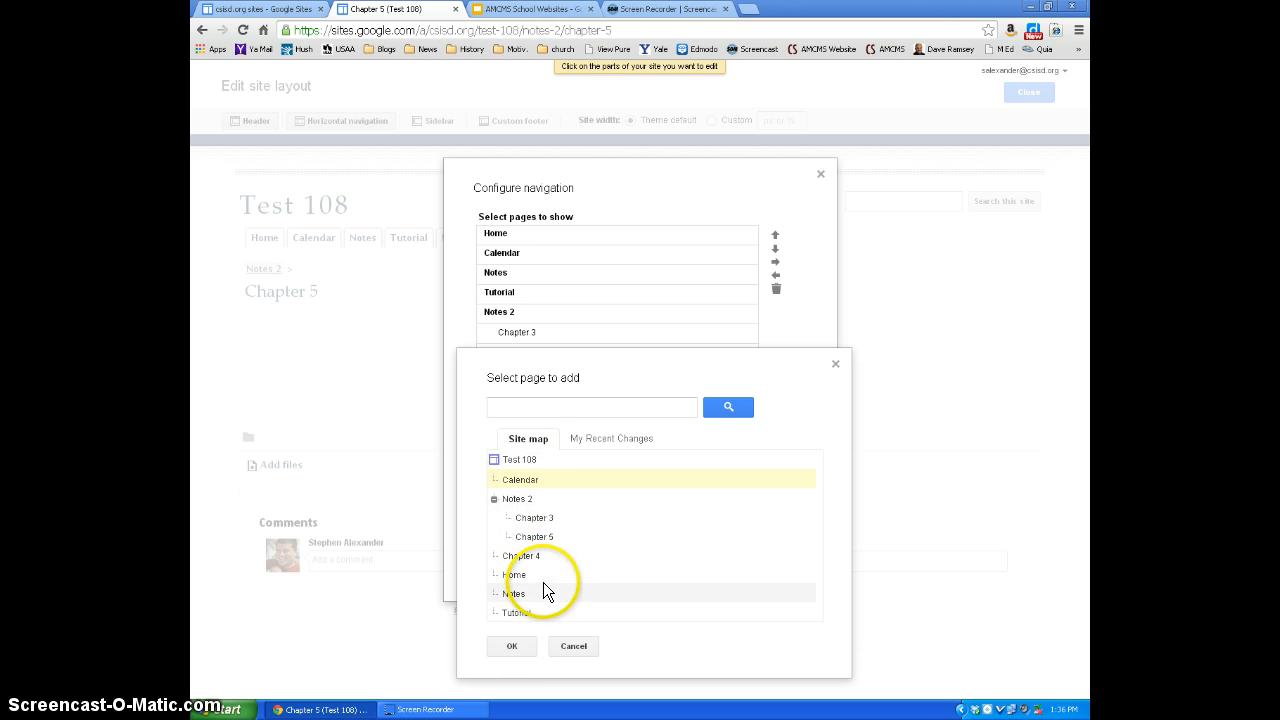
click(540, 538)
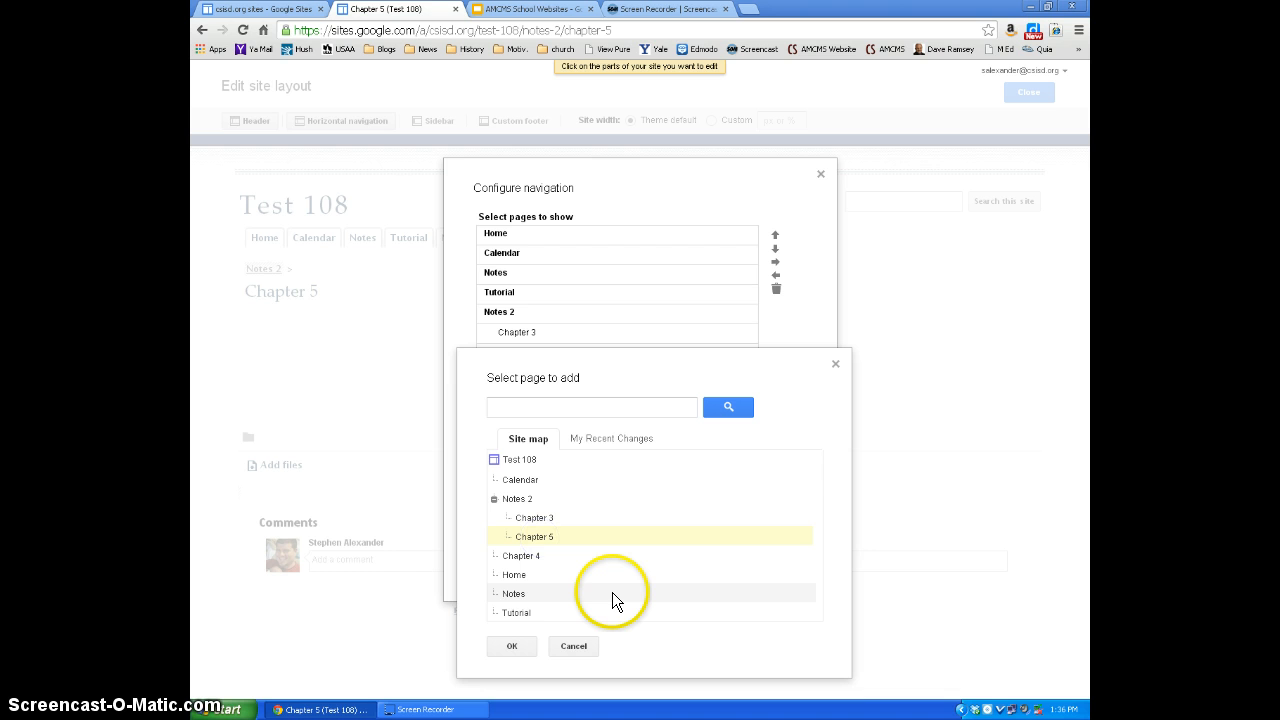
click(511, 646)
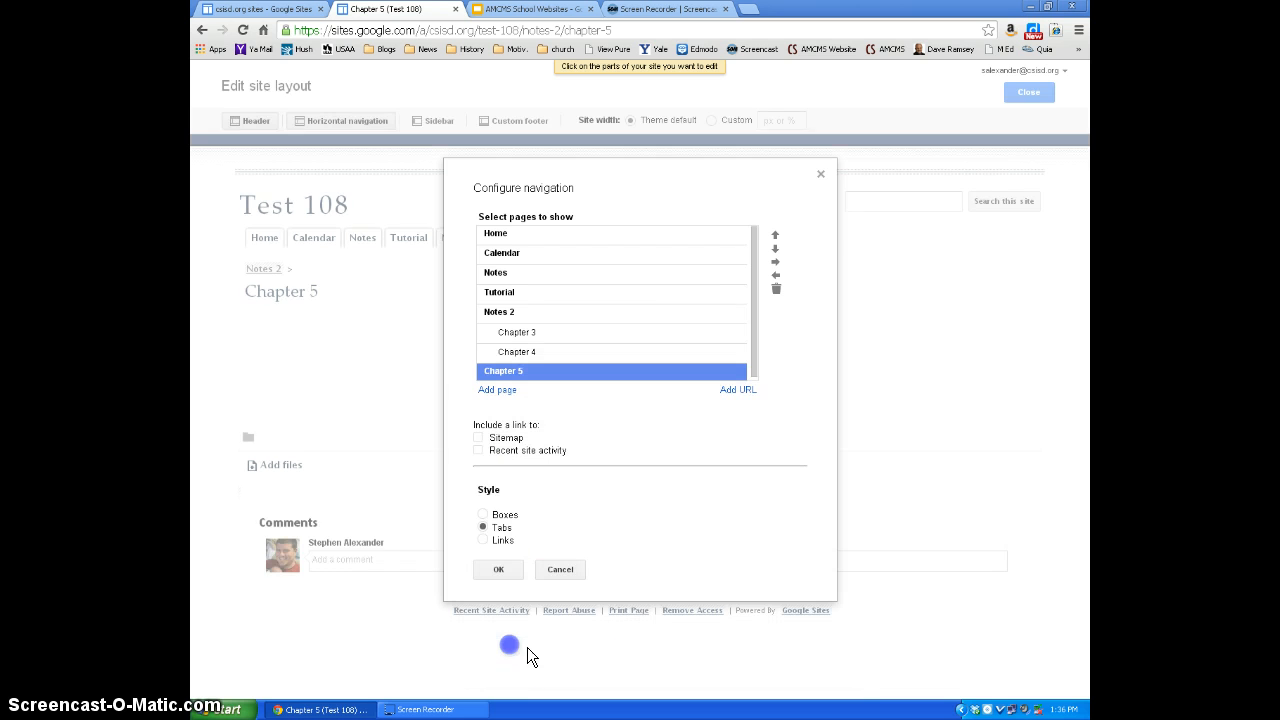
- Indent Chapter 5 beneath Notes 2 in the navigation, then save and close the site layout editor
click(775, 263)
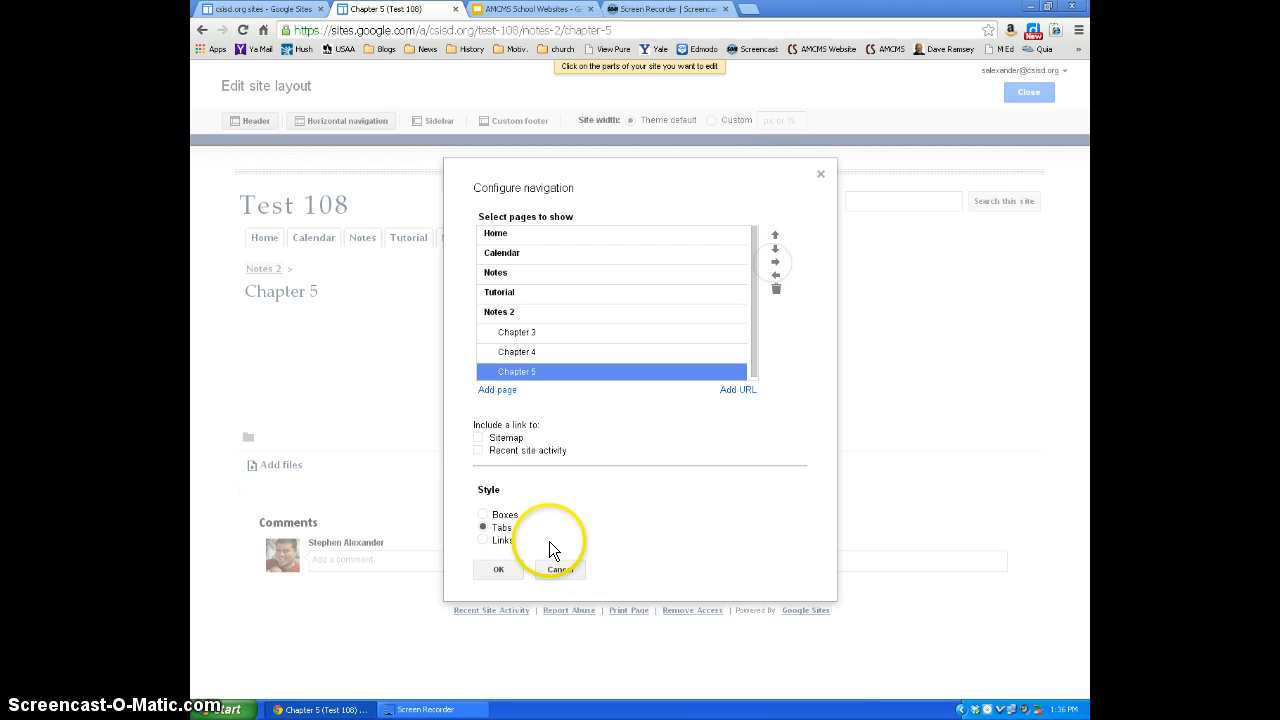
click(497, 569)
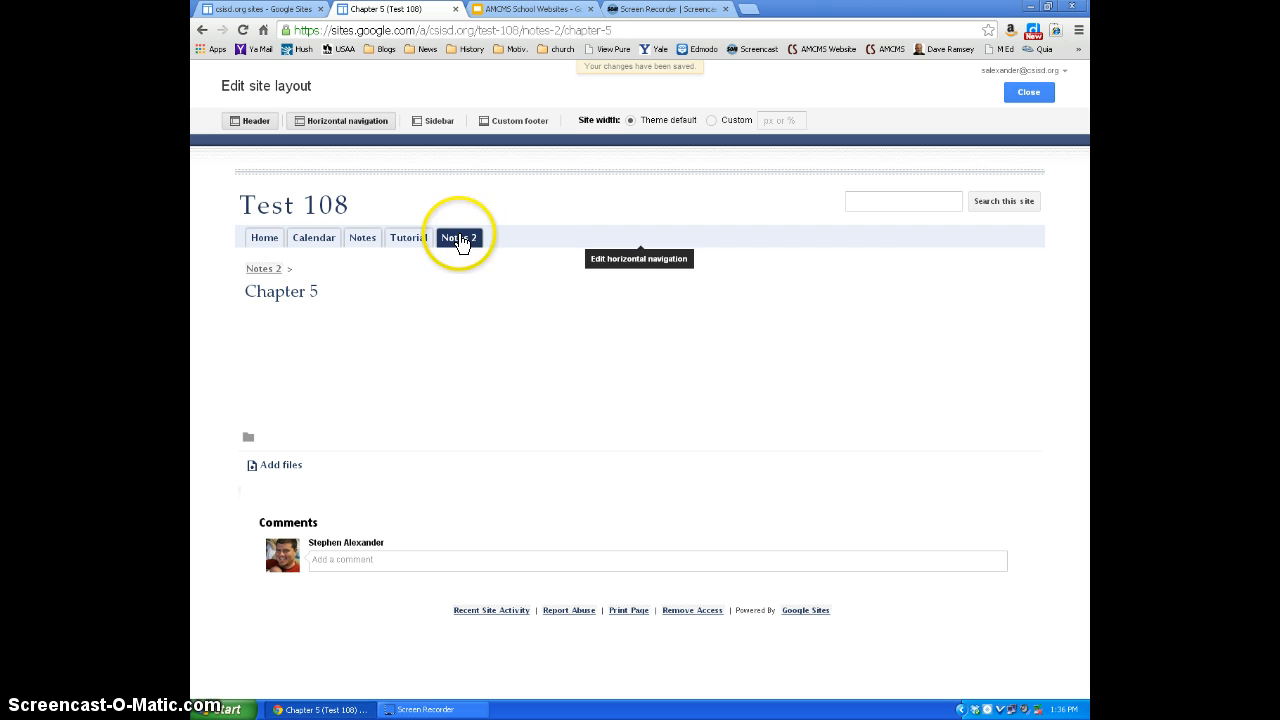
click(1029, 91)
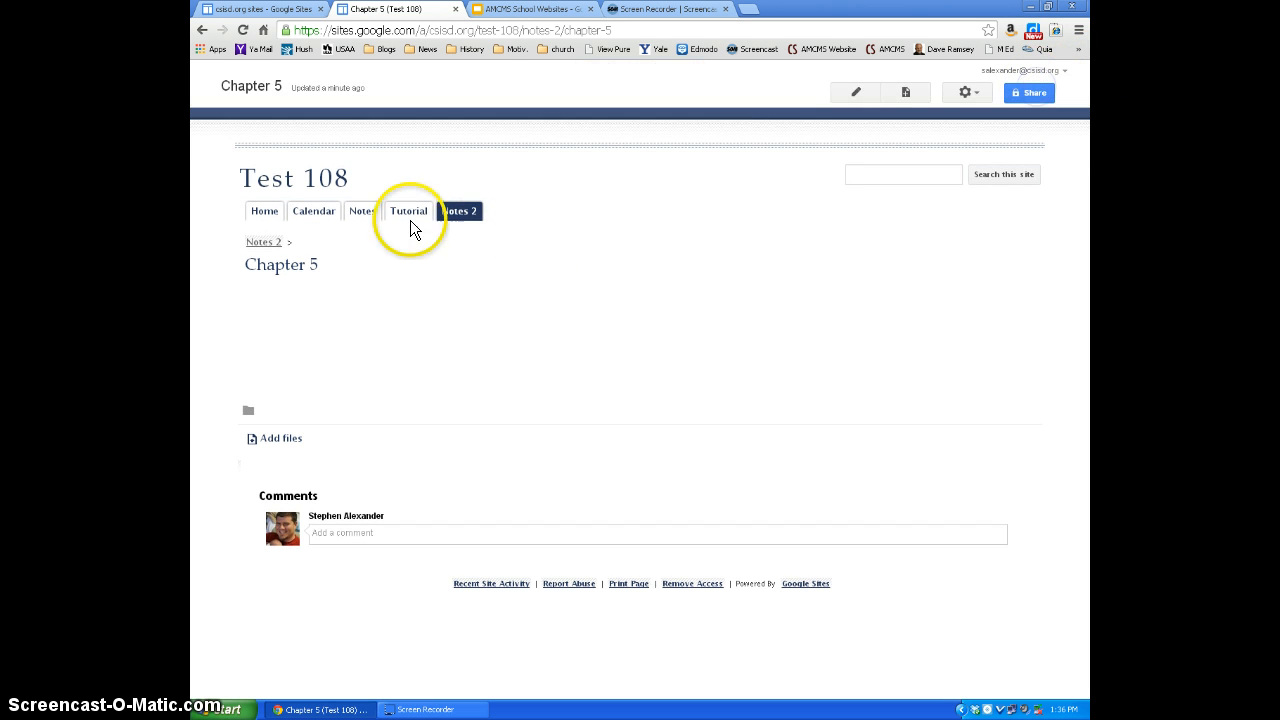
- Go to the Chapter 3 page under Notes 2, edit it and apply the Left sidebar layout
mouse_move(440, 220)
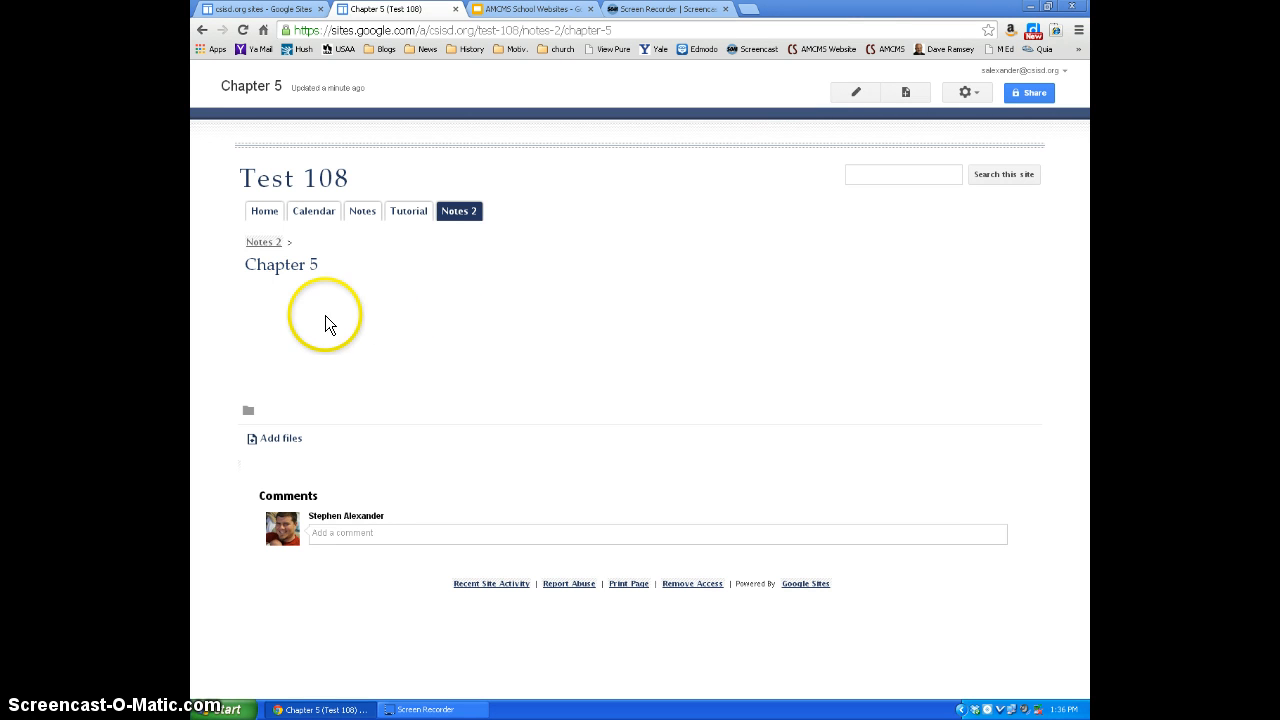
mouse_move(472, 208)
click(470, 237)
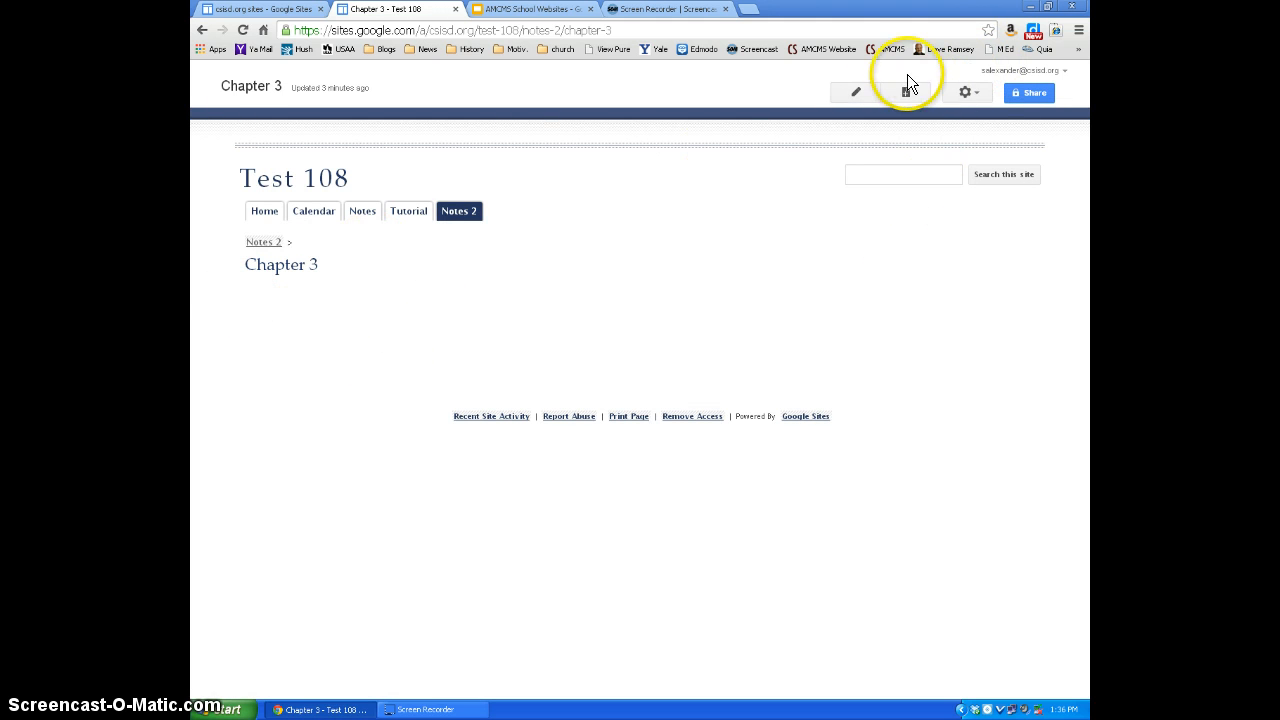
click(855, 92)
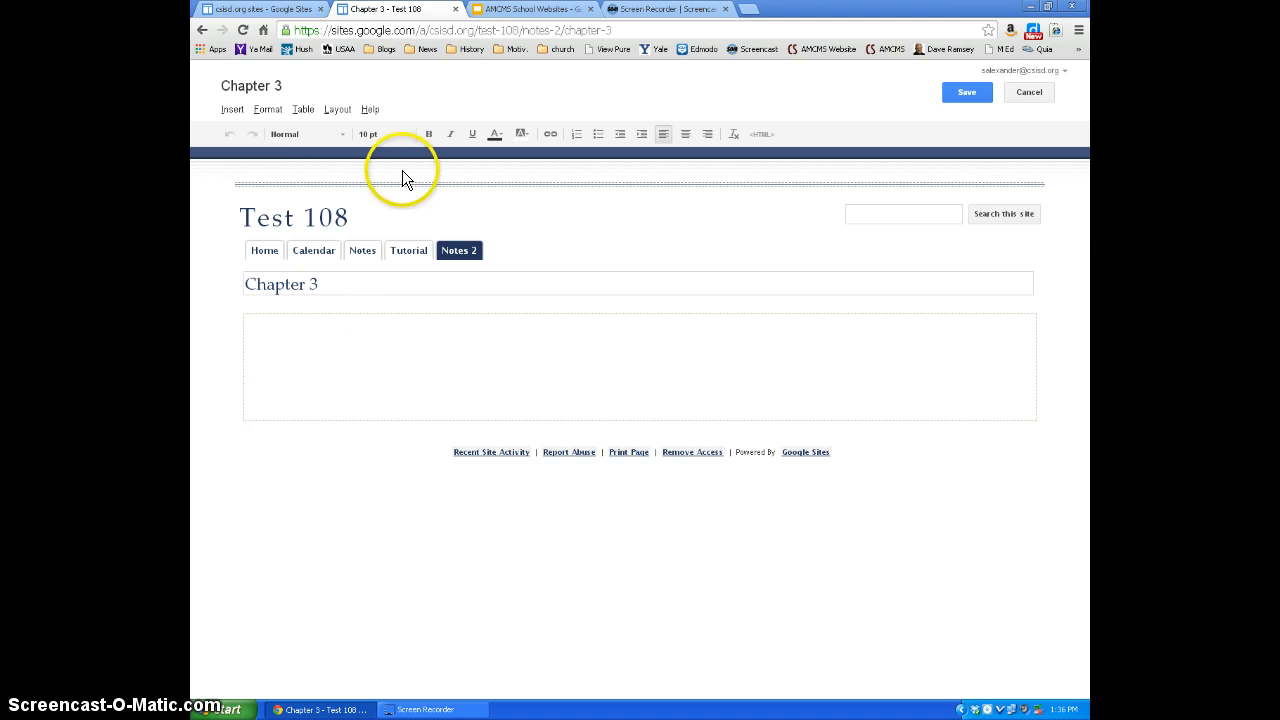
click(337, 109)
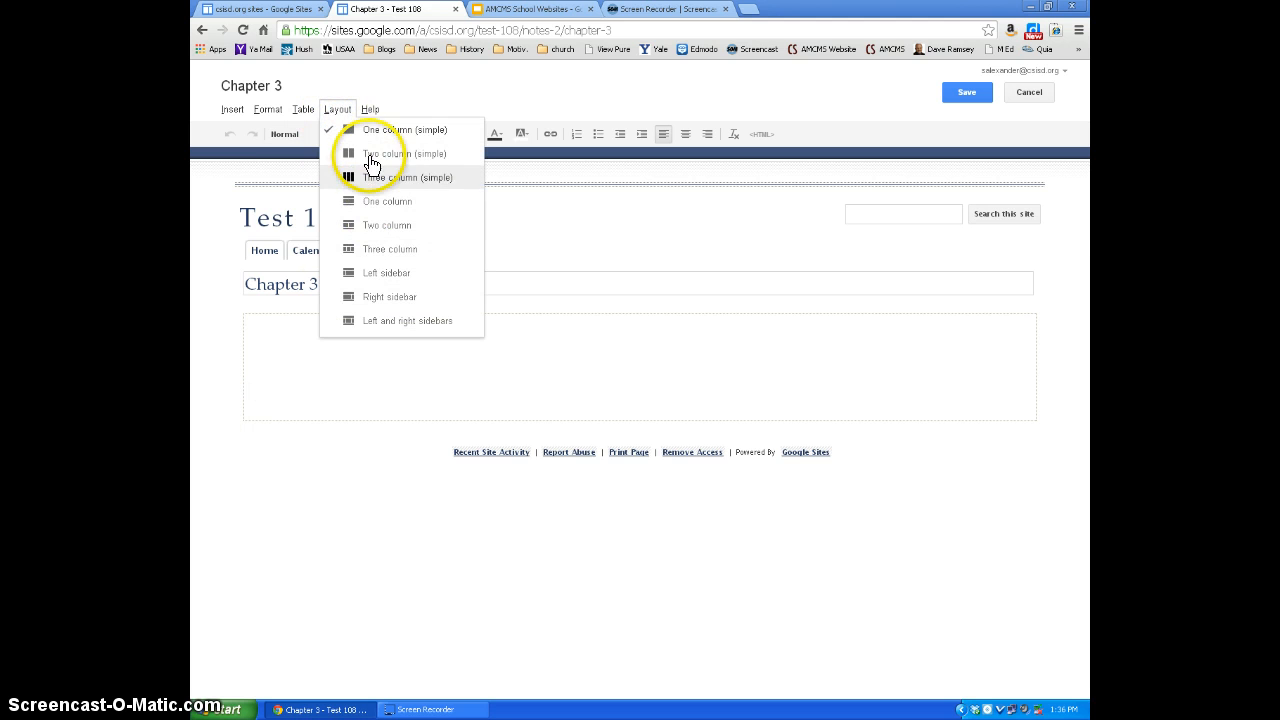
click(384, 273)
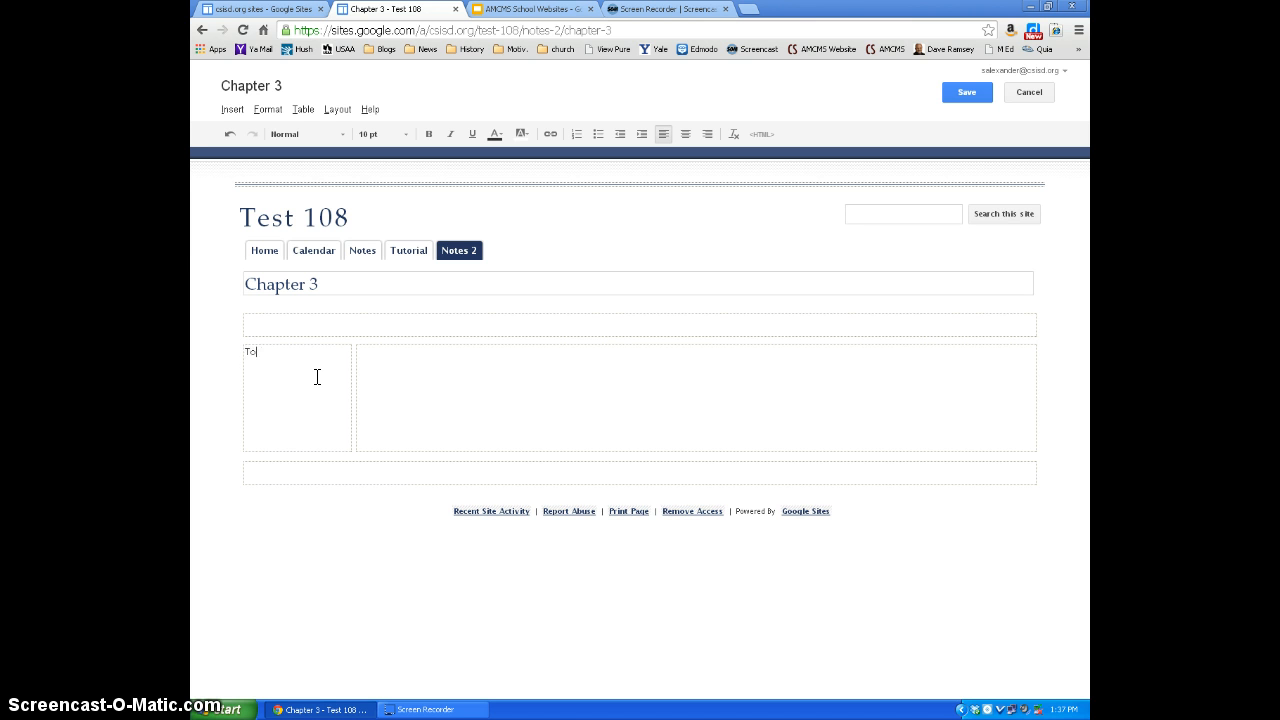
- List Roanoke, Jamestown and Plymouth on separate lines in the page's sidebar column
key(BackSpace)
key(BackSpace)
text(Roanoke )
text(Jamestown )
text(Plymouth)
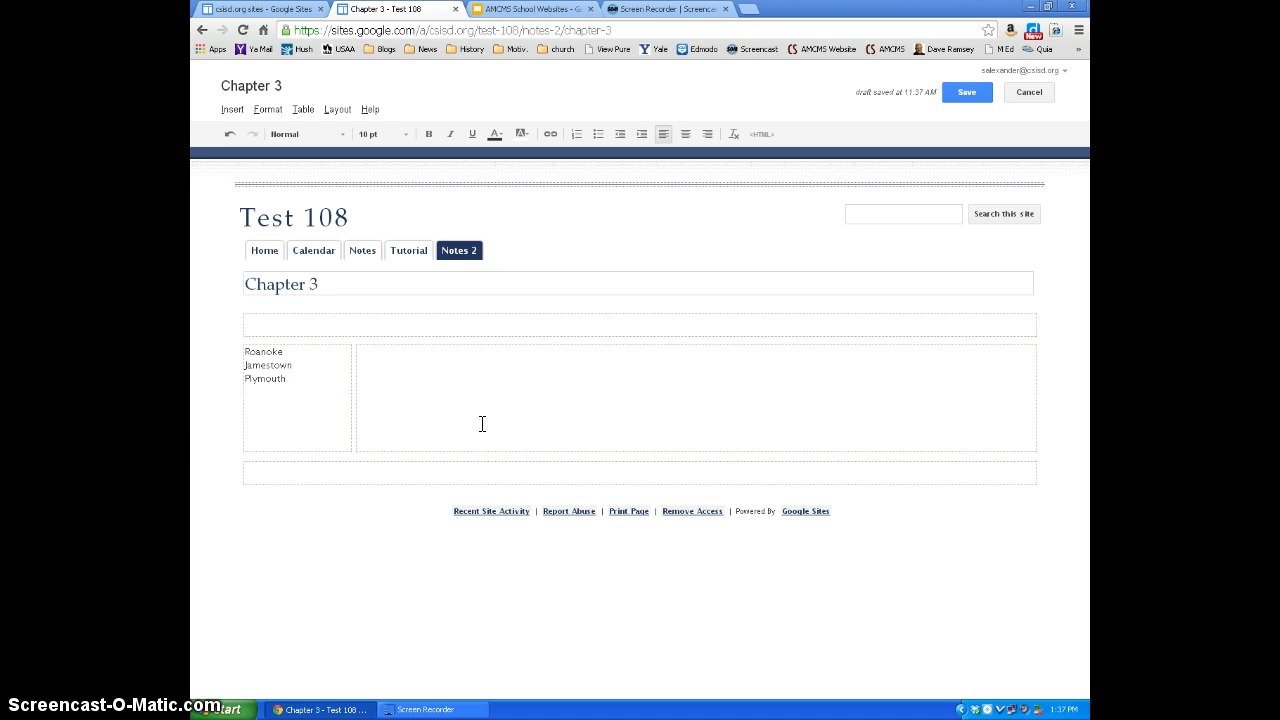
- Add the heading "Chapter 3 Notes" with a blank line above the sidebar list, and enter "Vocabulary" in the wide column
click(246, 352)
key(Return)
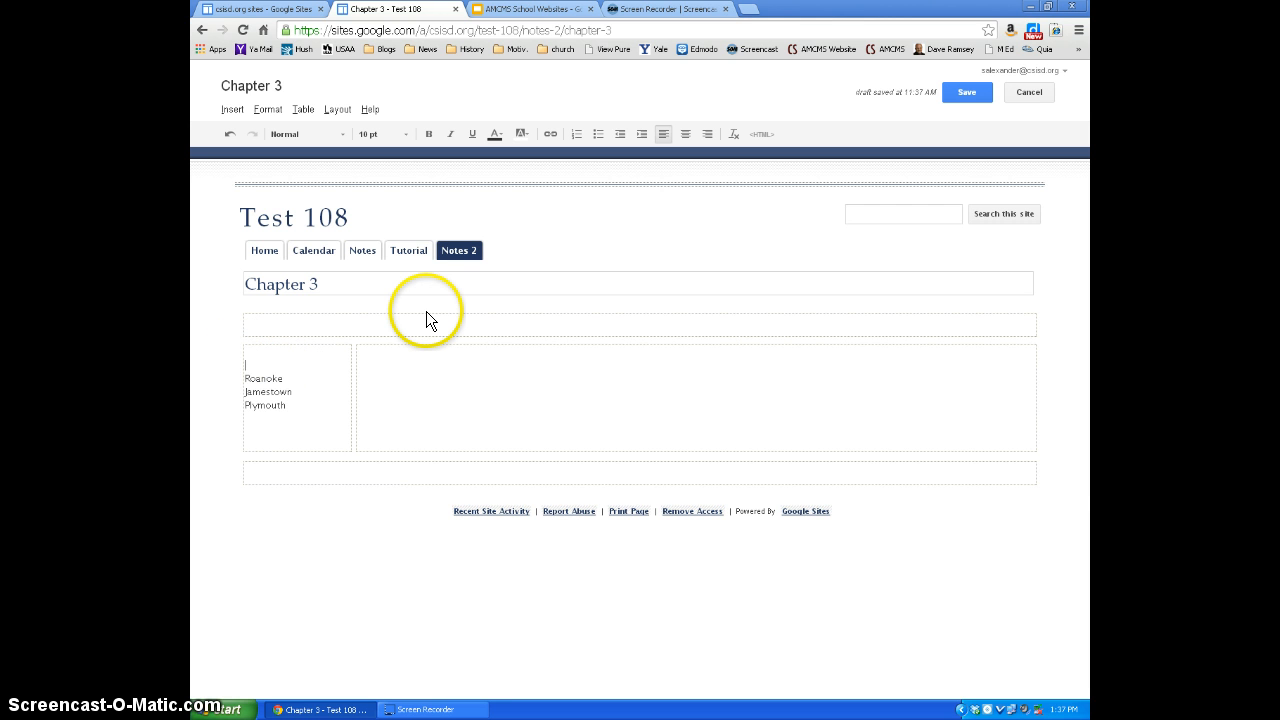
text(Chapter 3)
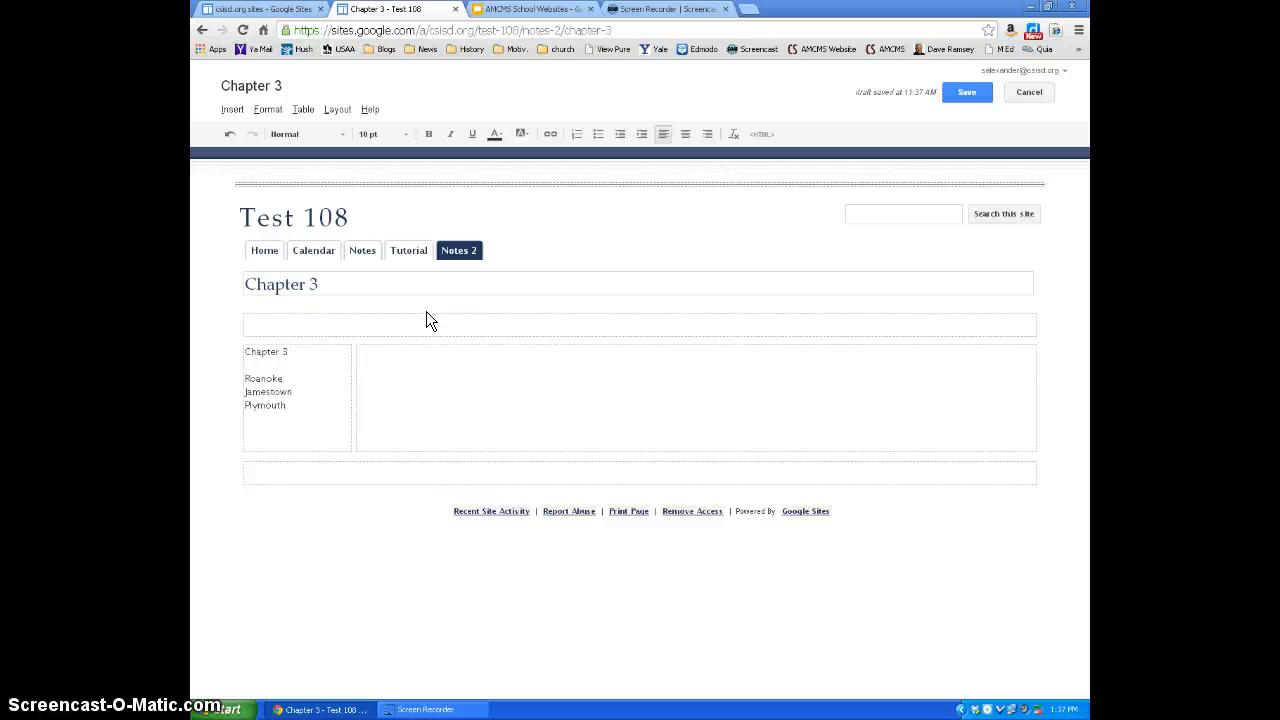
text(Notes)
click(537, 357)
text(Vocabulary)
click(460, 360)
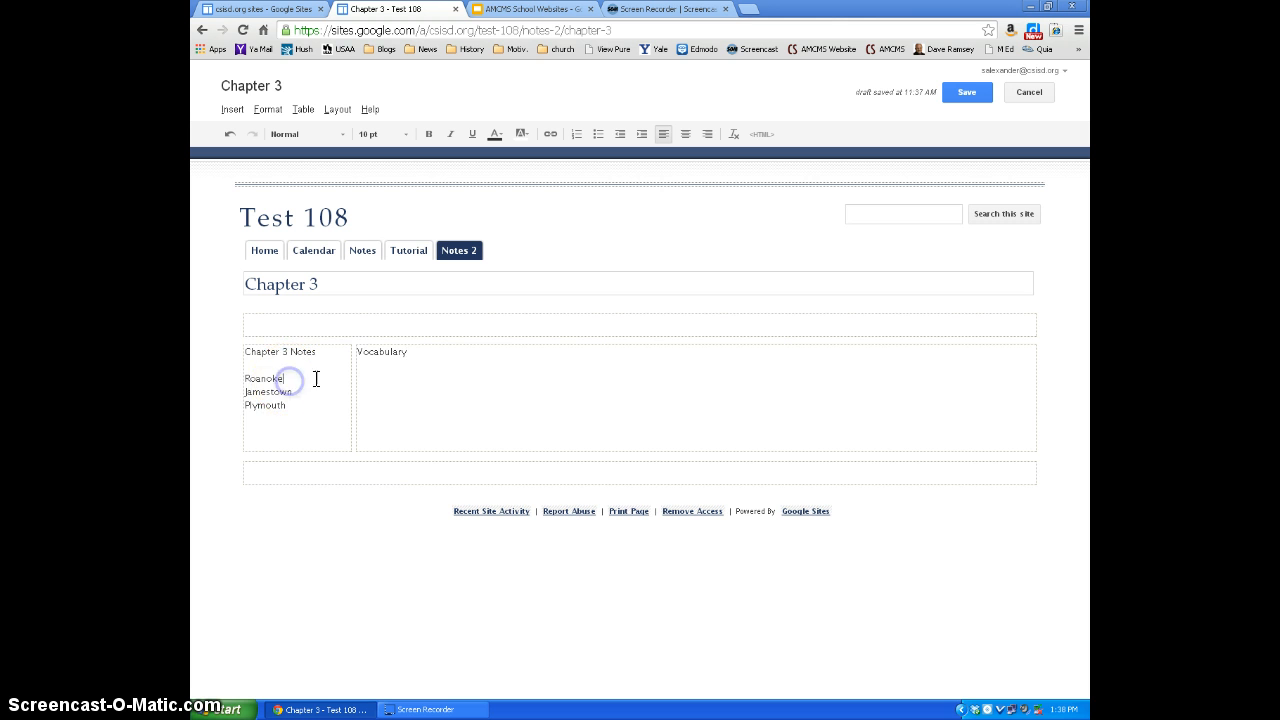
- Start creating a web address link on the word Roanoke in the sidebar list
drag(245, 378, 296, 377)
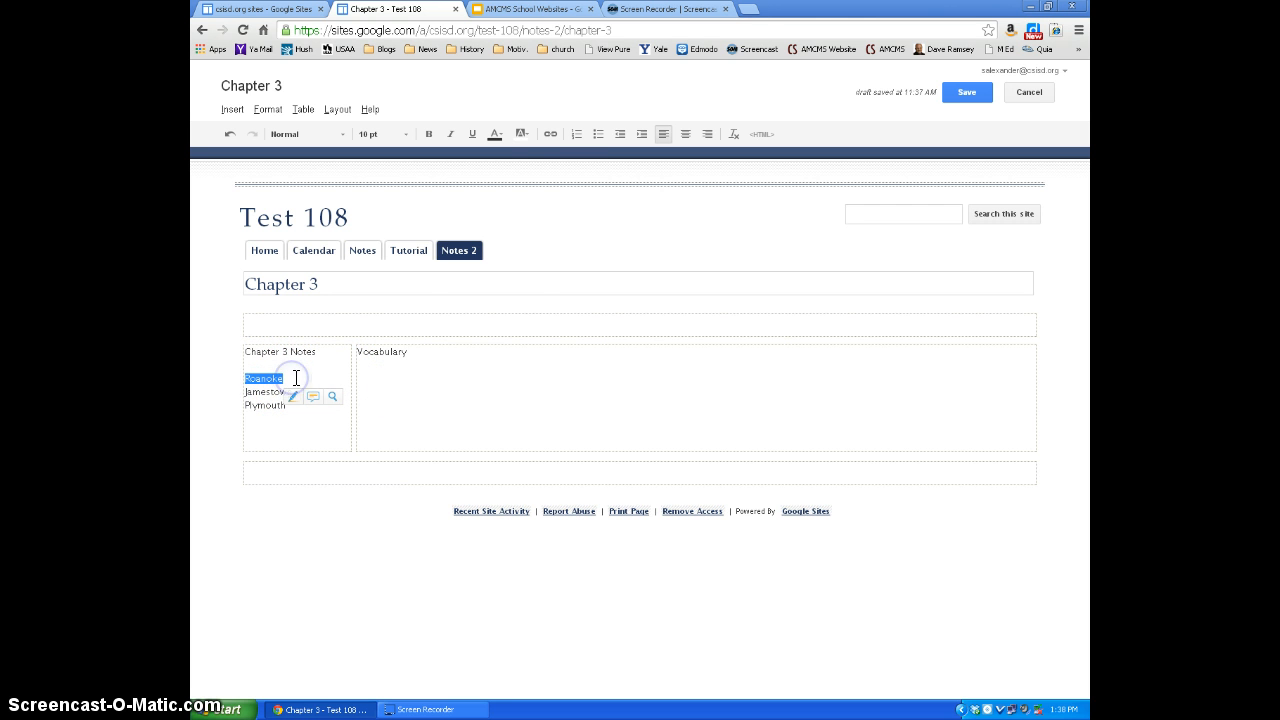
click(550, 134)
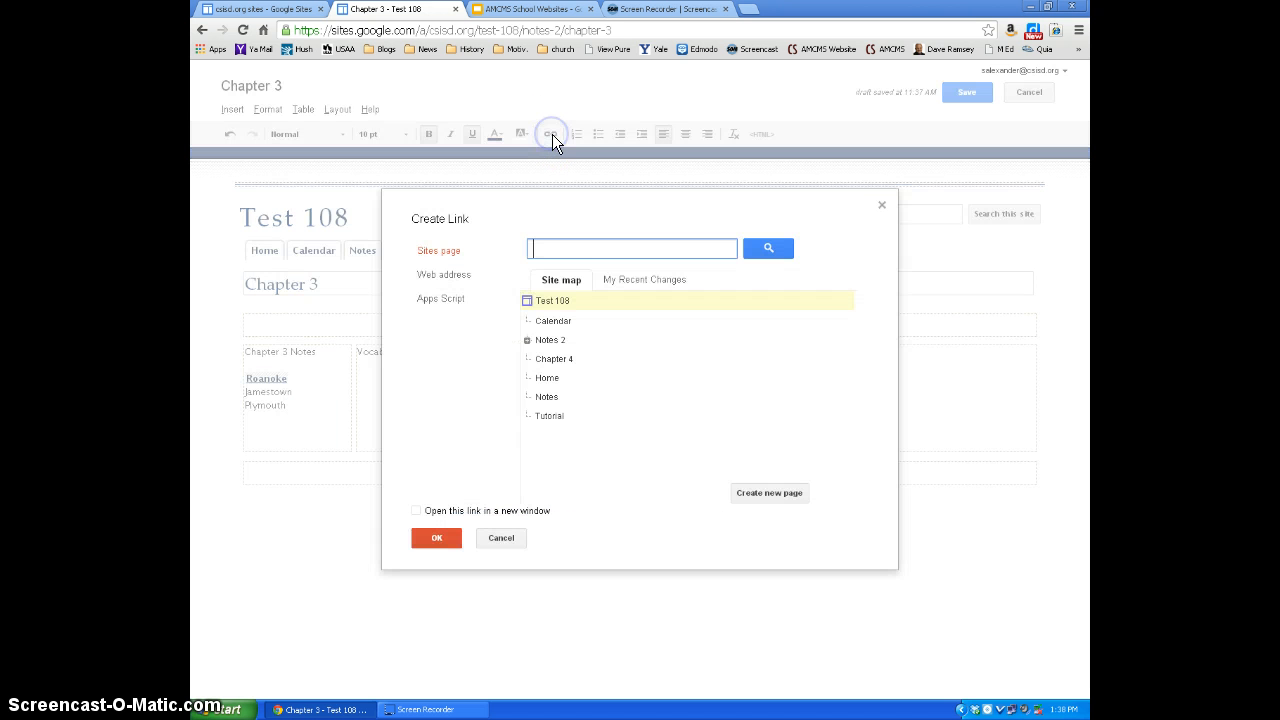
click(460, 280)
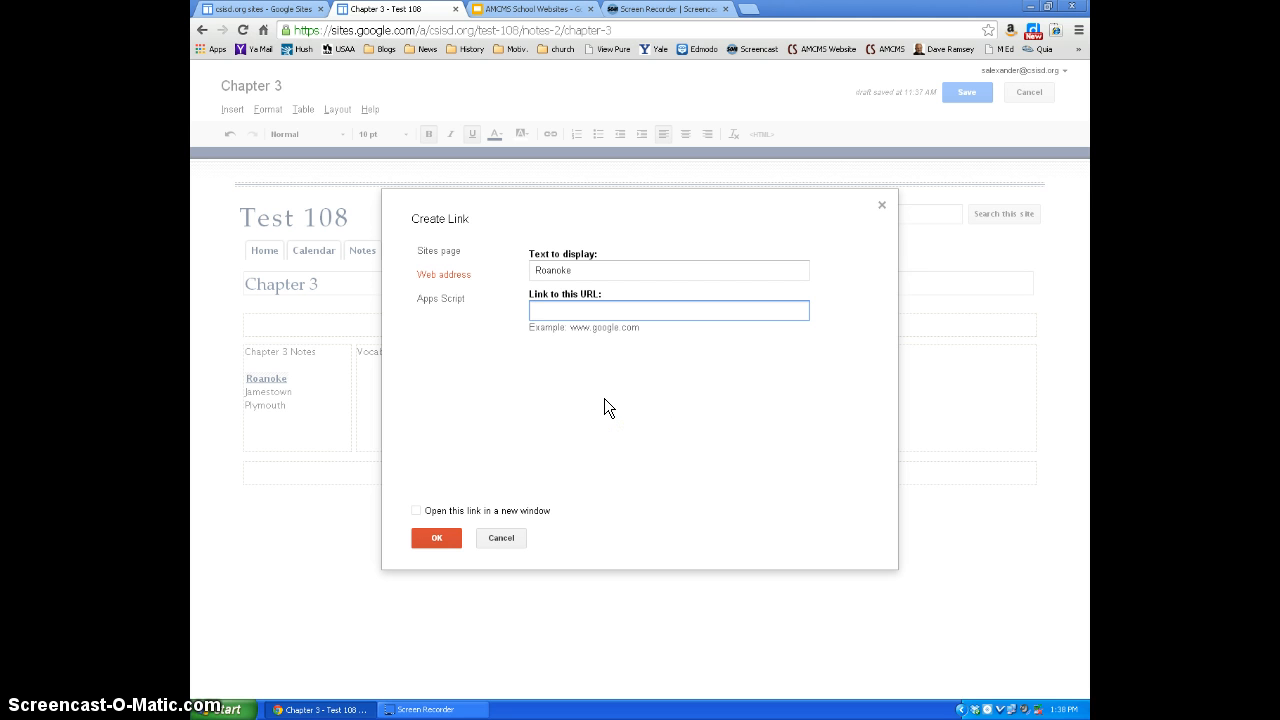
- From the csisd.org sites list in the other browser tab, switch to Google Drive and show the My Drive files
click(238, 12)
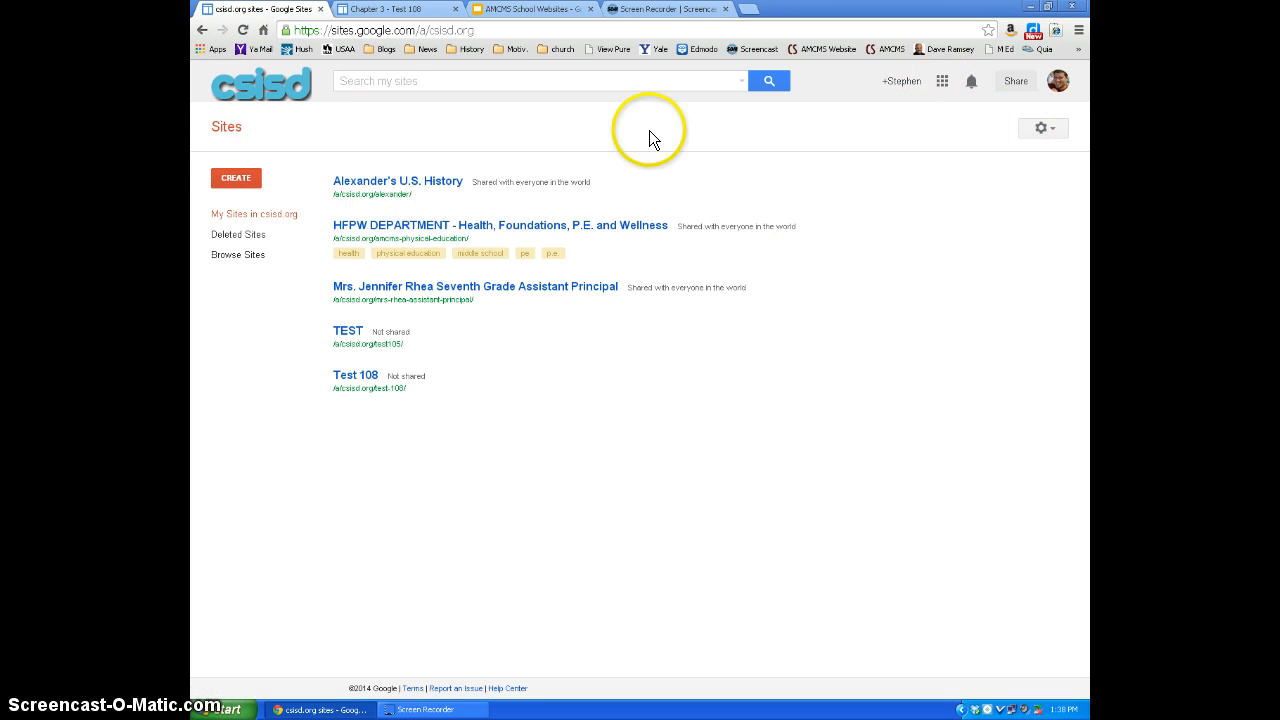
click(942, 80)
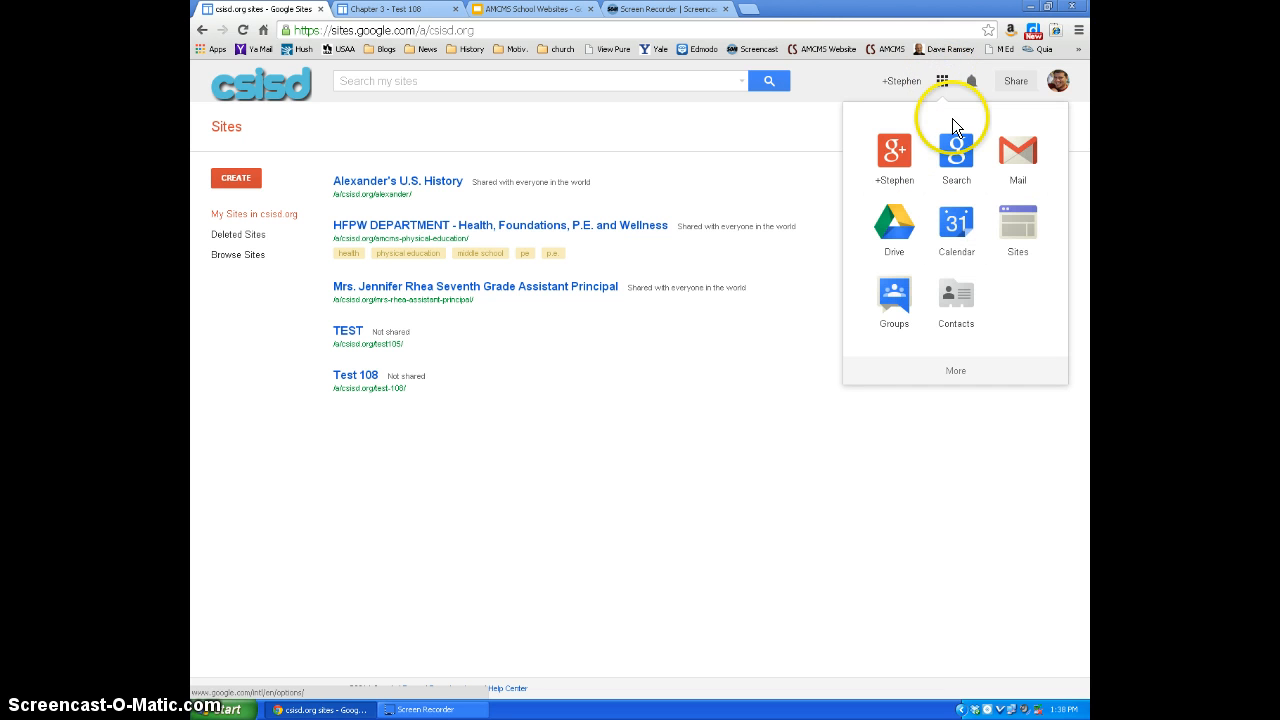
click(886, 232)
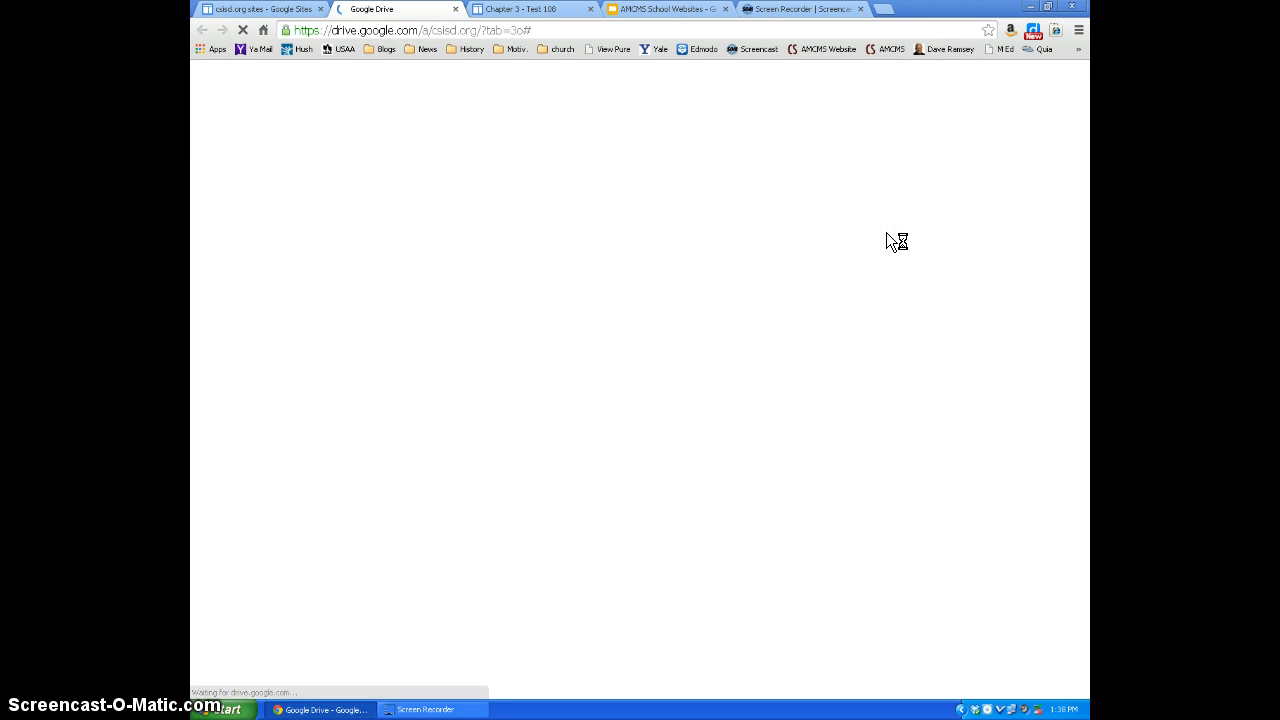
click(228, 182)
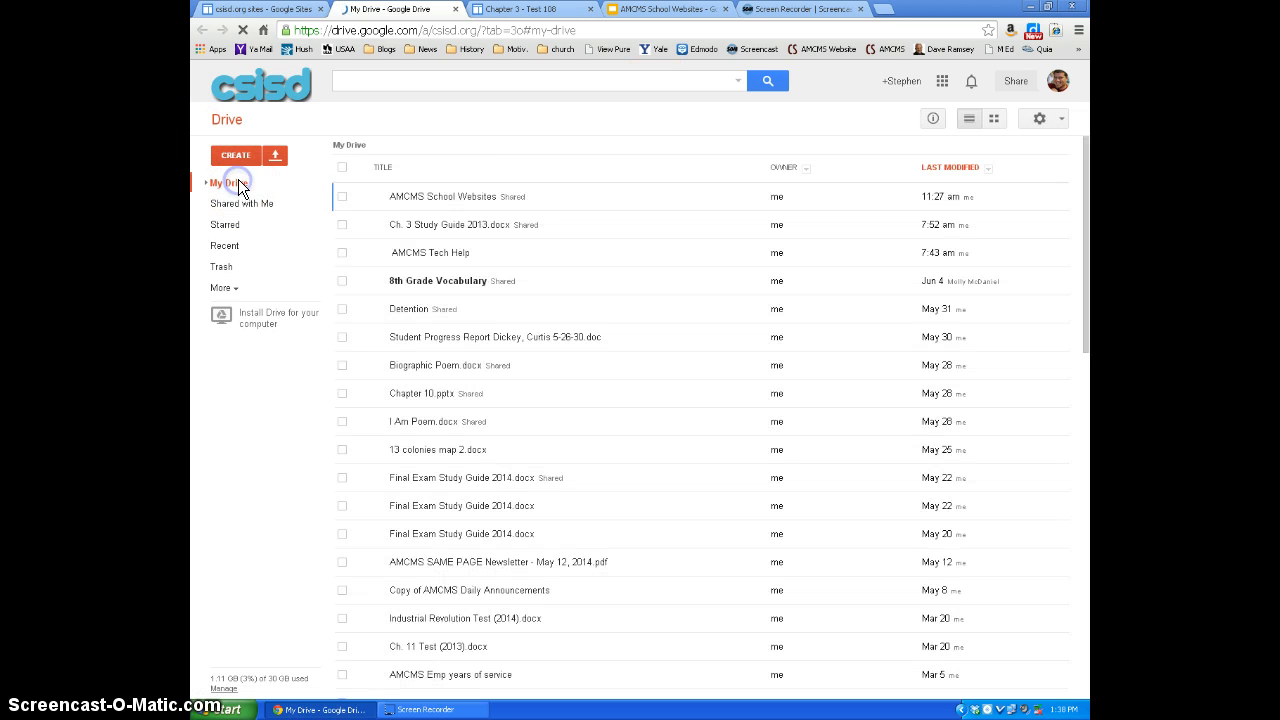
- Search Google Drive for "Roan" and open the Roanoke student.pptx presentation
click(431, 90)
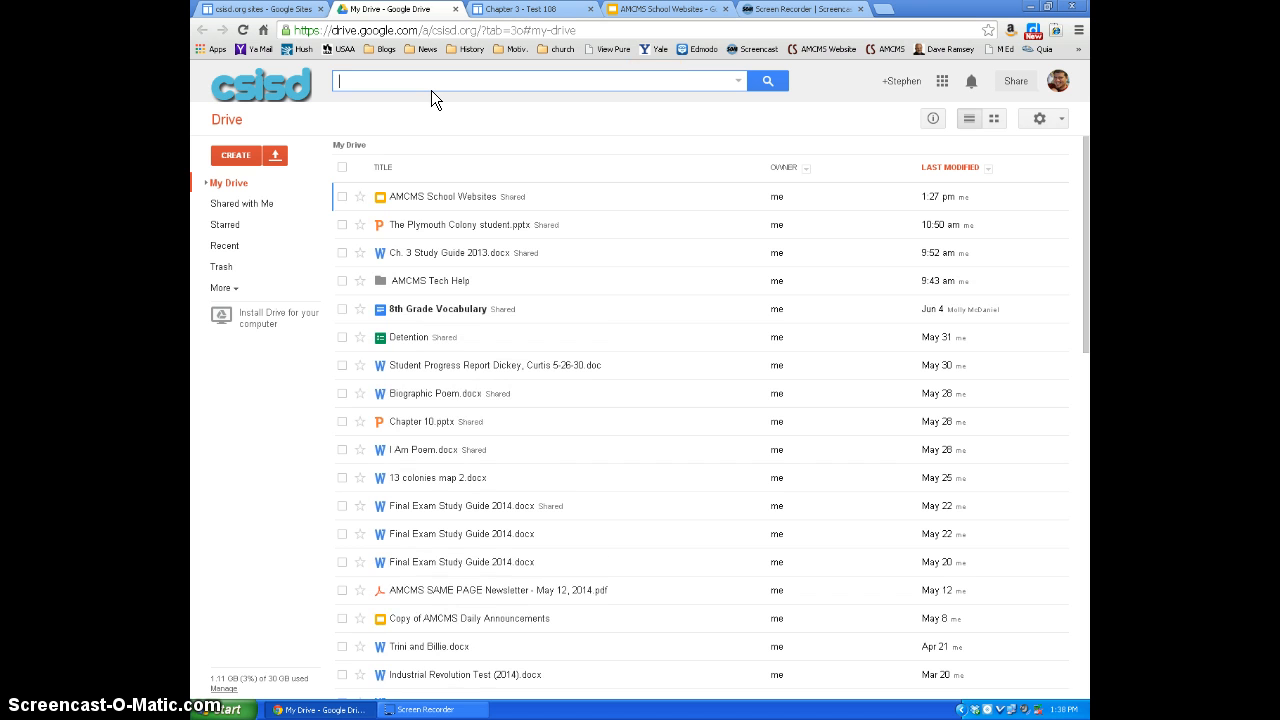
text(Roan)
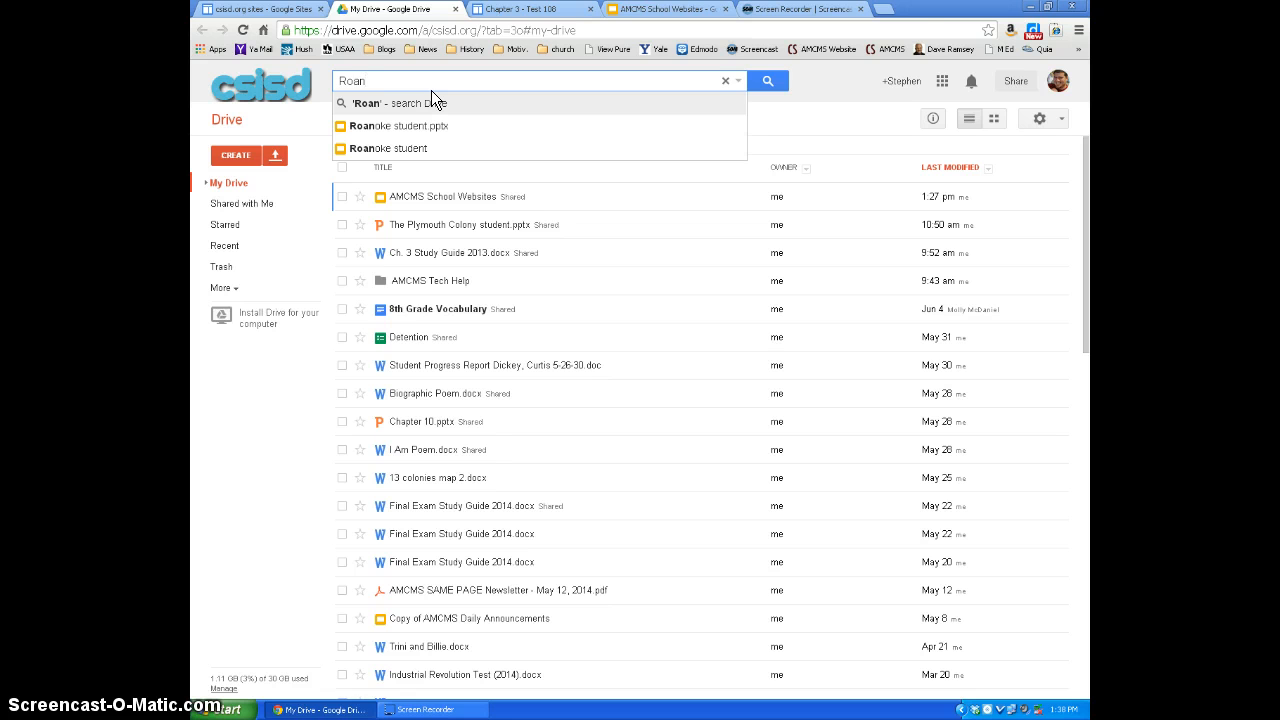
key(Down)
key(Return)
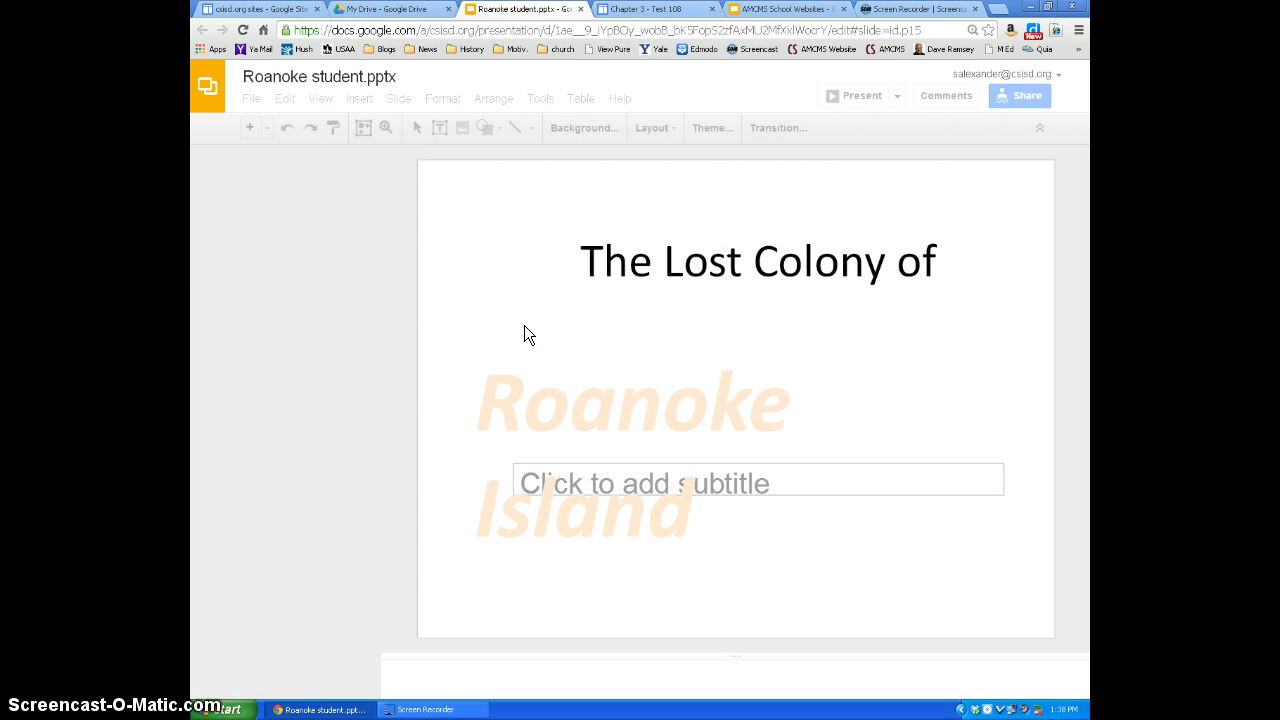
- Look through the opening slides of the Roanoke presentation and copy its web address with the first slide selected
click(324, 298)
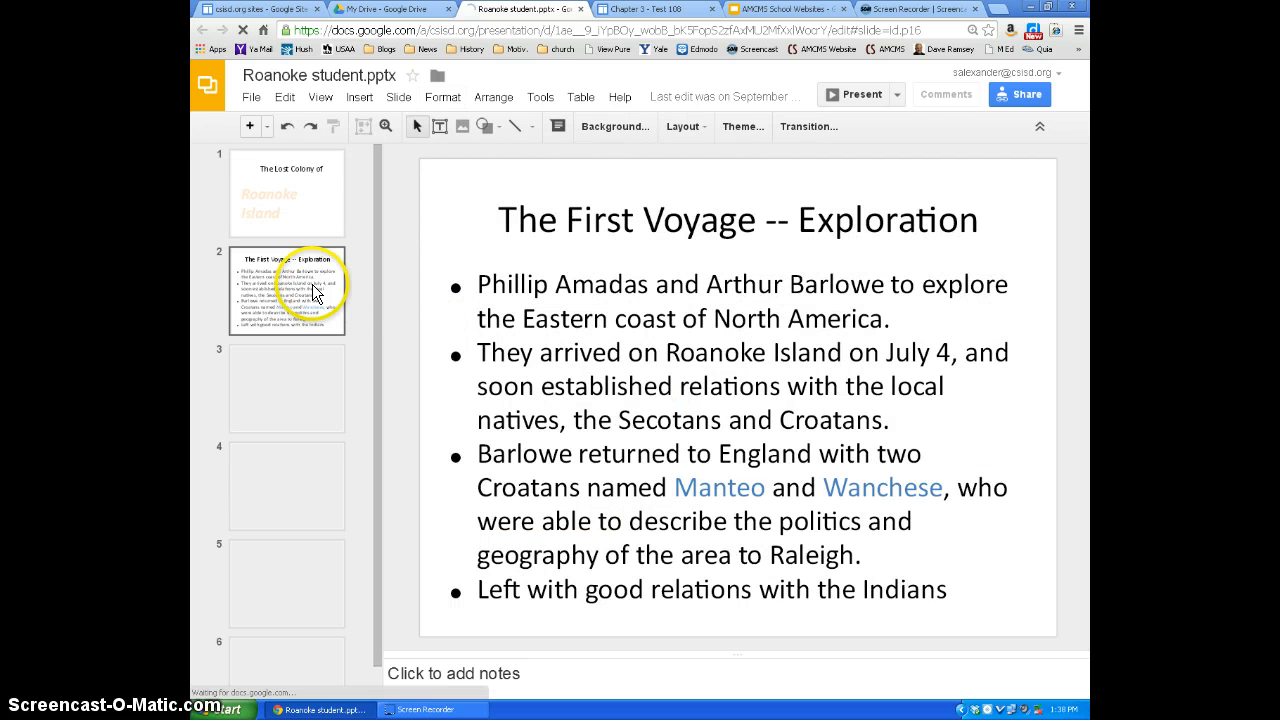
scroll(273, 418, down, 1)
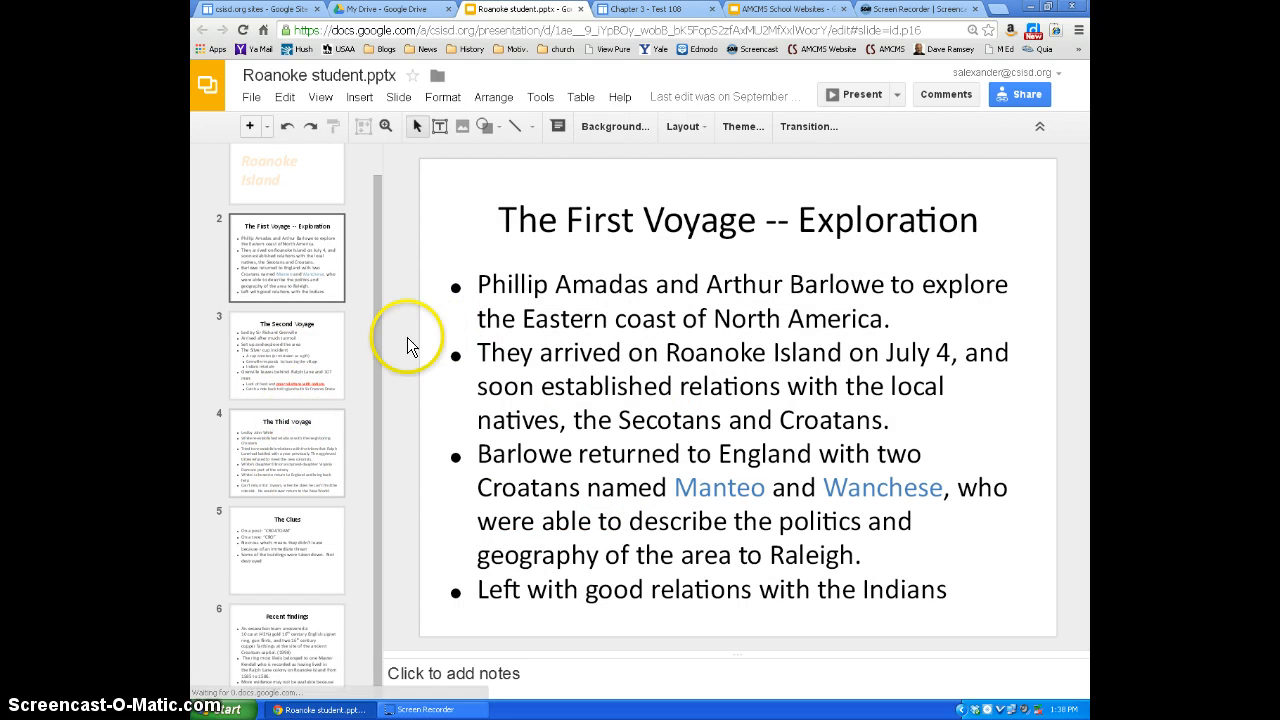
scroll(409, 343, up, 1)
click(266, 160)
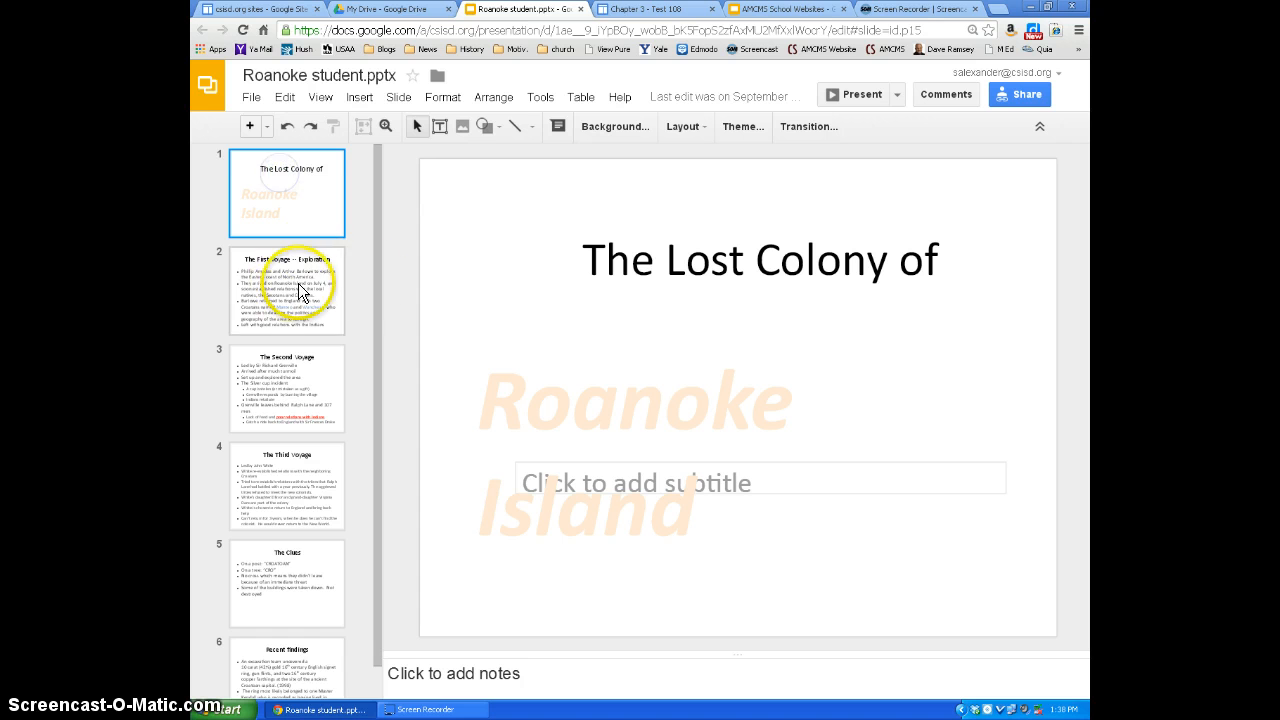
scroll(318, 455, down, 1)
scroll(278, 443, up, 1)
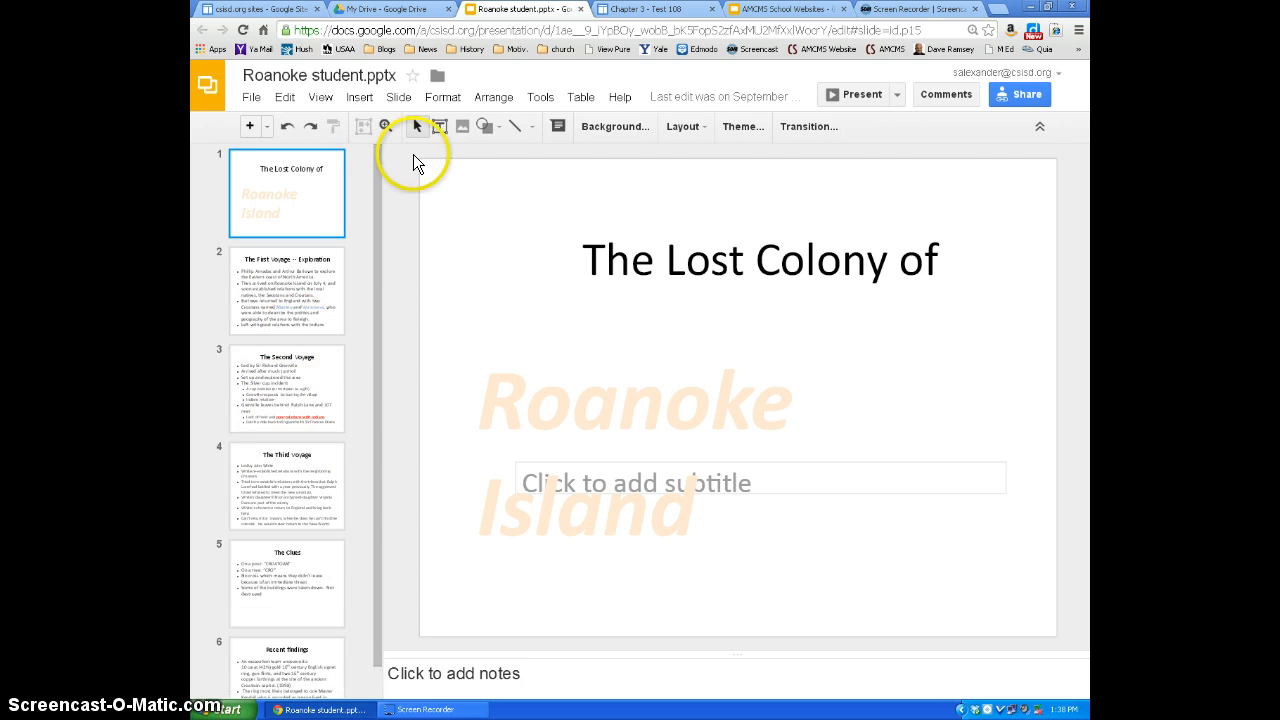
click(601, 31)
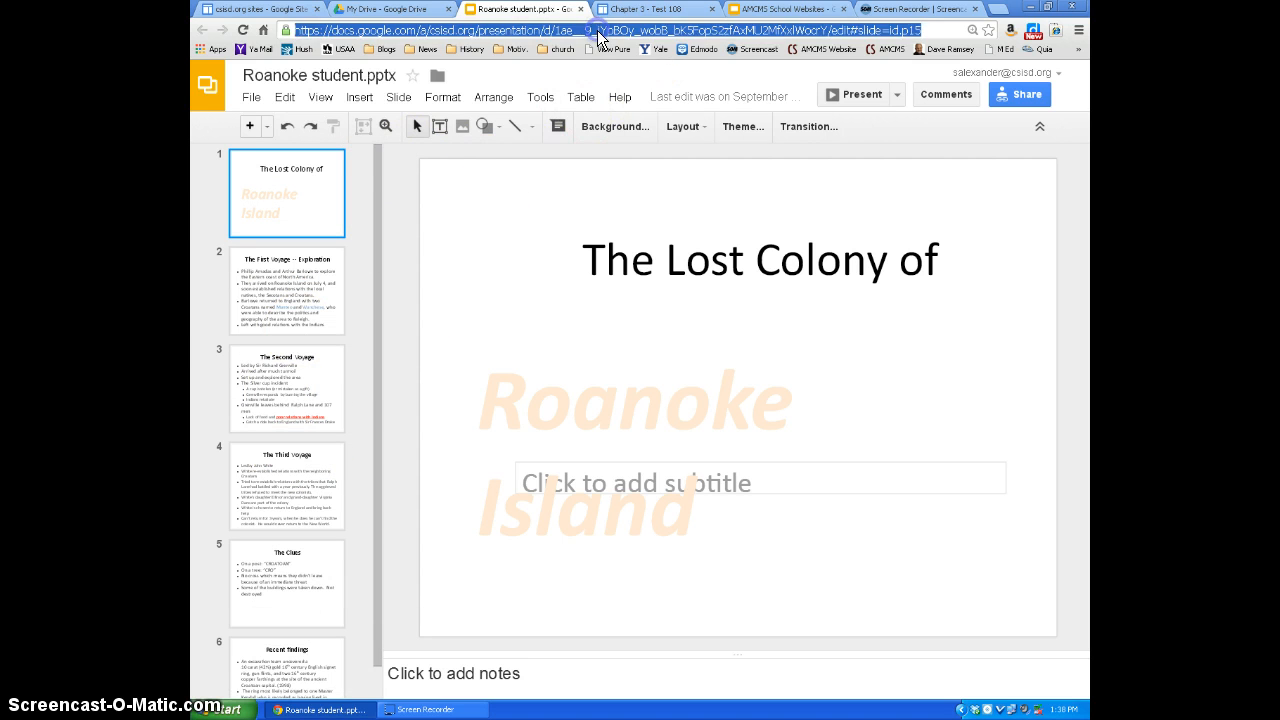
right_click(599, 32)
click(616, 82)
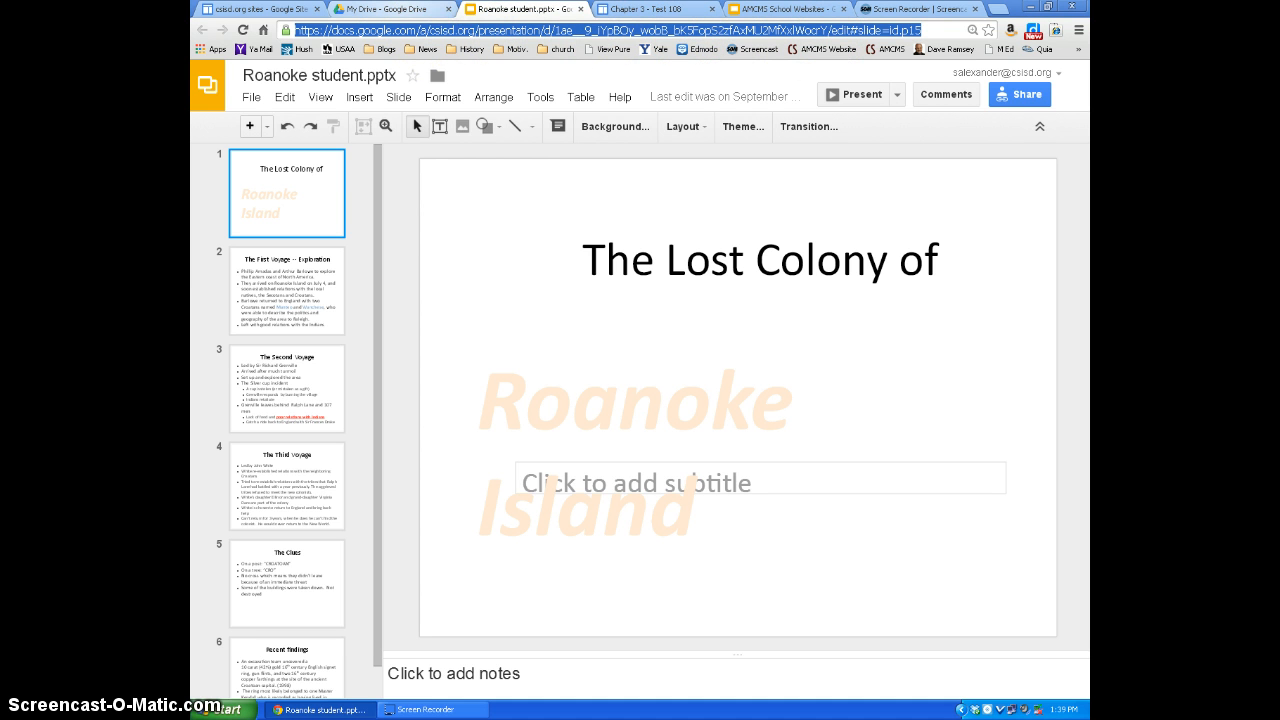
- Paste the copied address as the Roanoke link's URL on the Chapter 3 page and set it to open in a new window
click(652, 12)
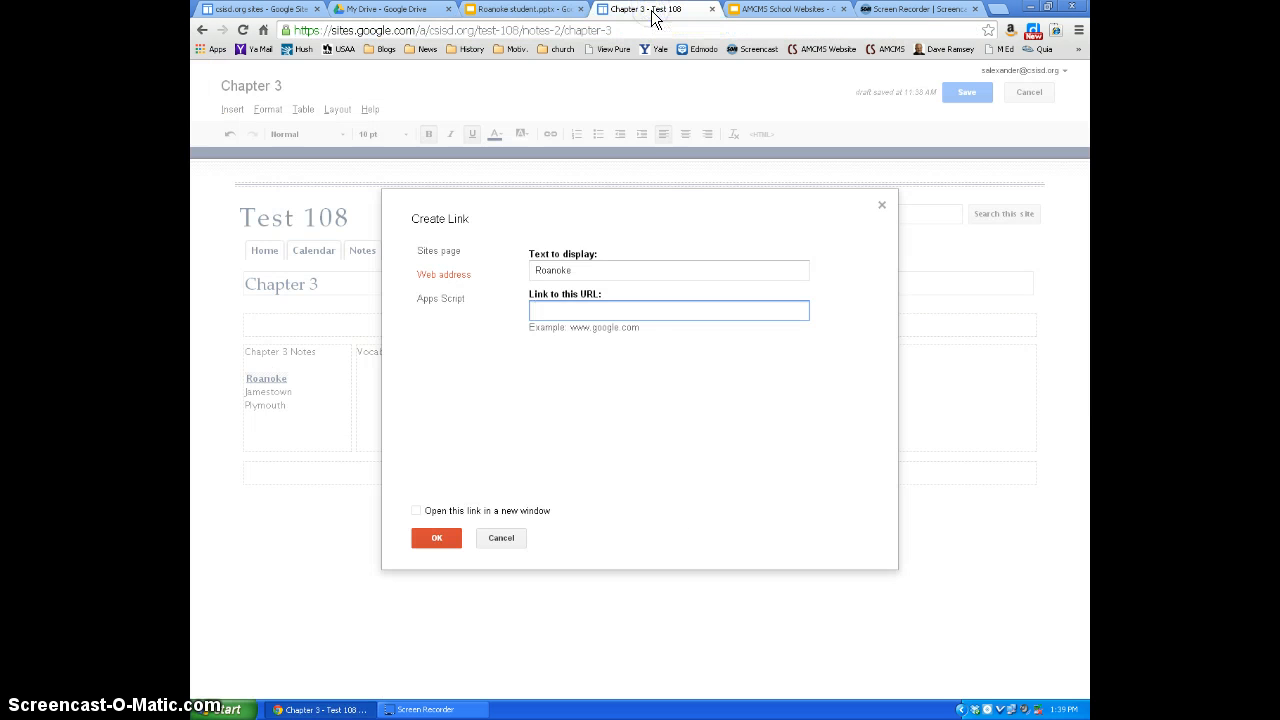
click(570, 312)
right_click(570, 312)
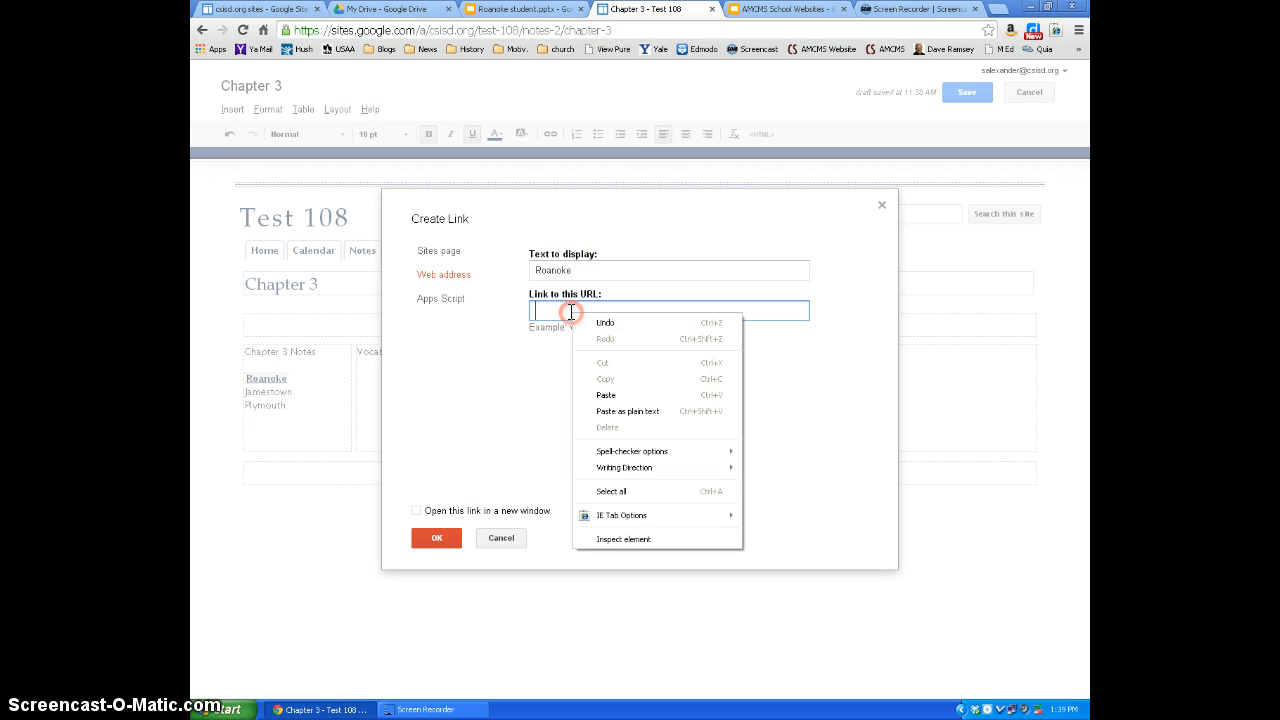
click(623, 391)
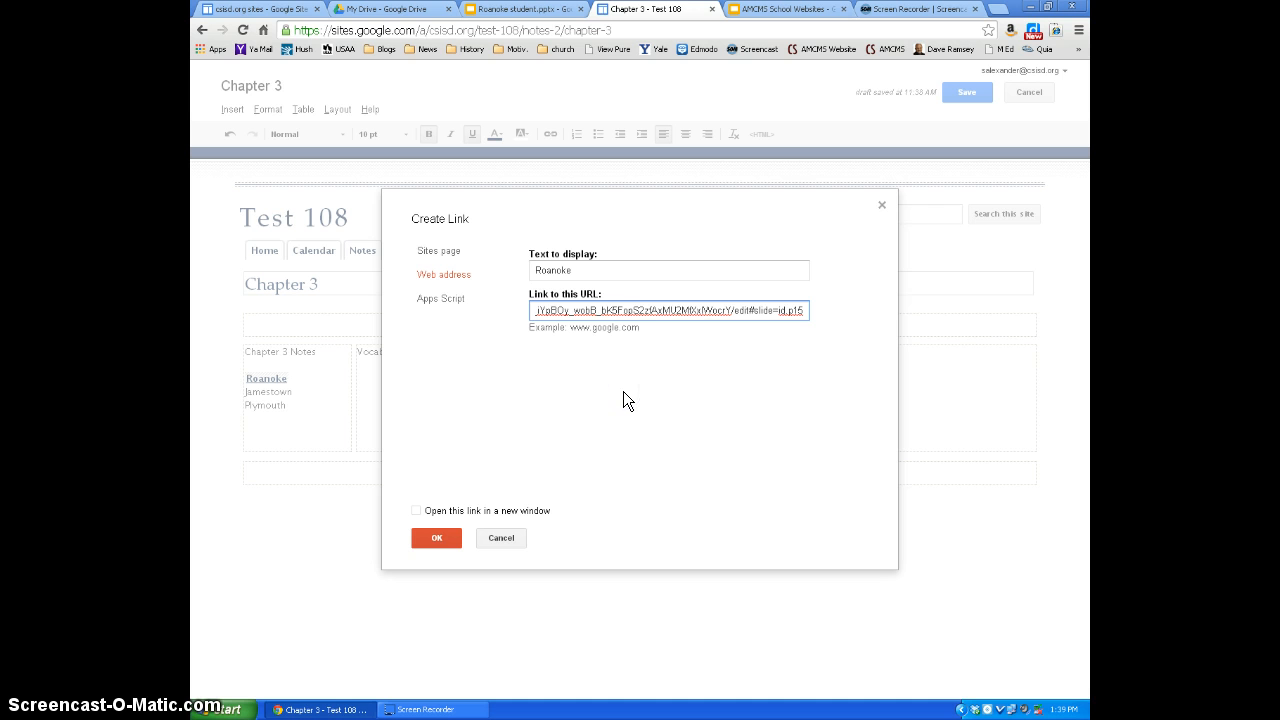
click(416, 510)
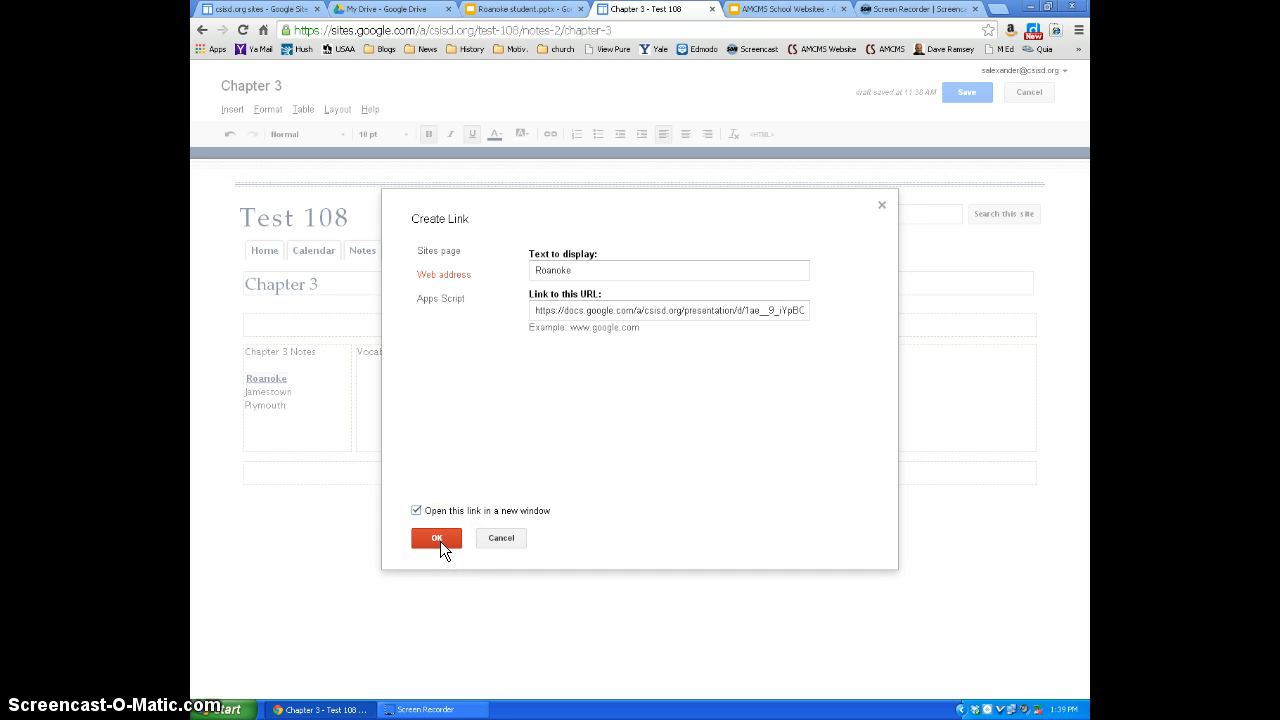
click(437, 538)
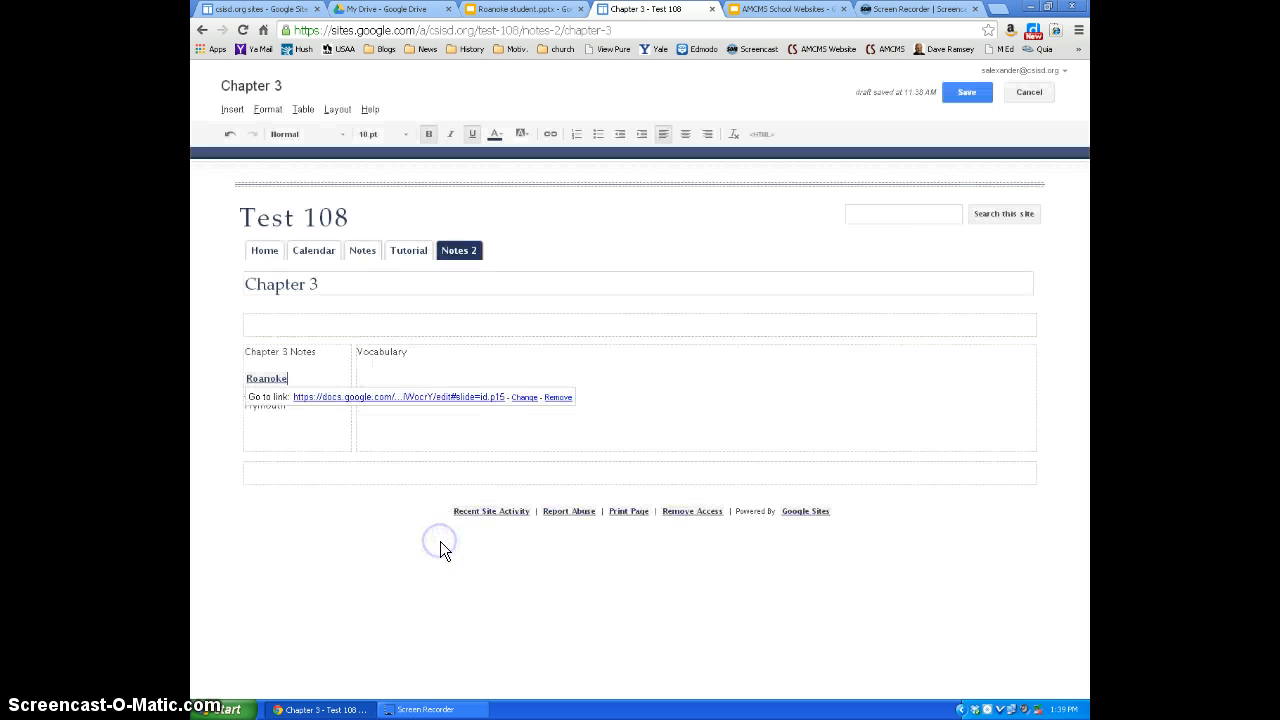
click(293, 416)
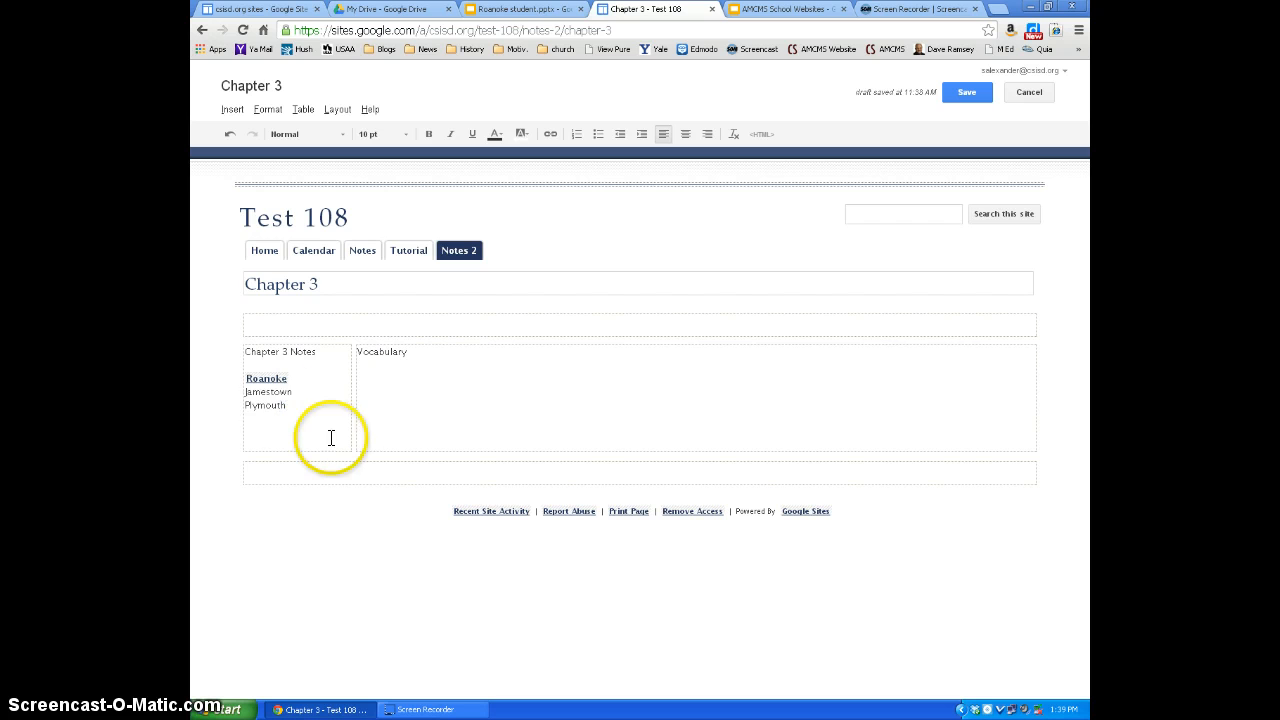
- Center the word Vocabulary in the wide column and save the Chapter 3 page
drag(245, 391, 295, 391)
click(465, 380)
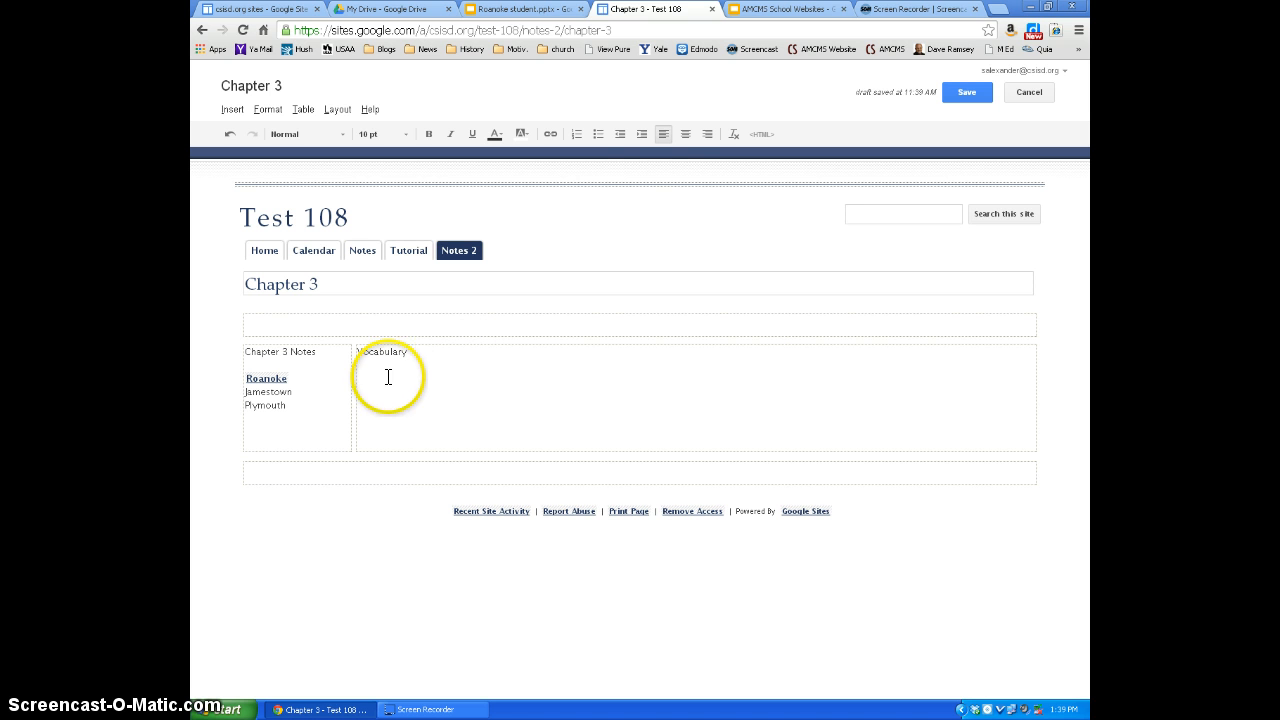
click(684, 134)
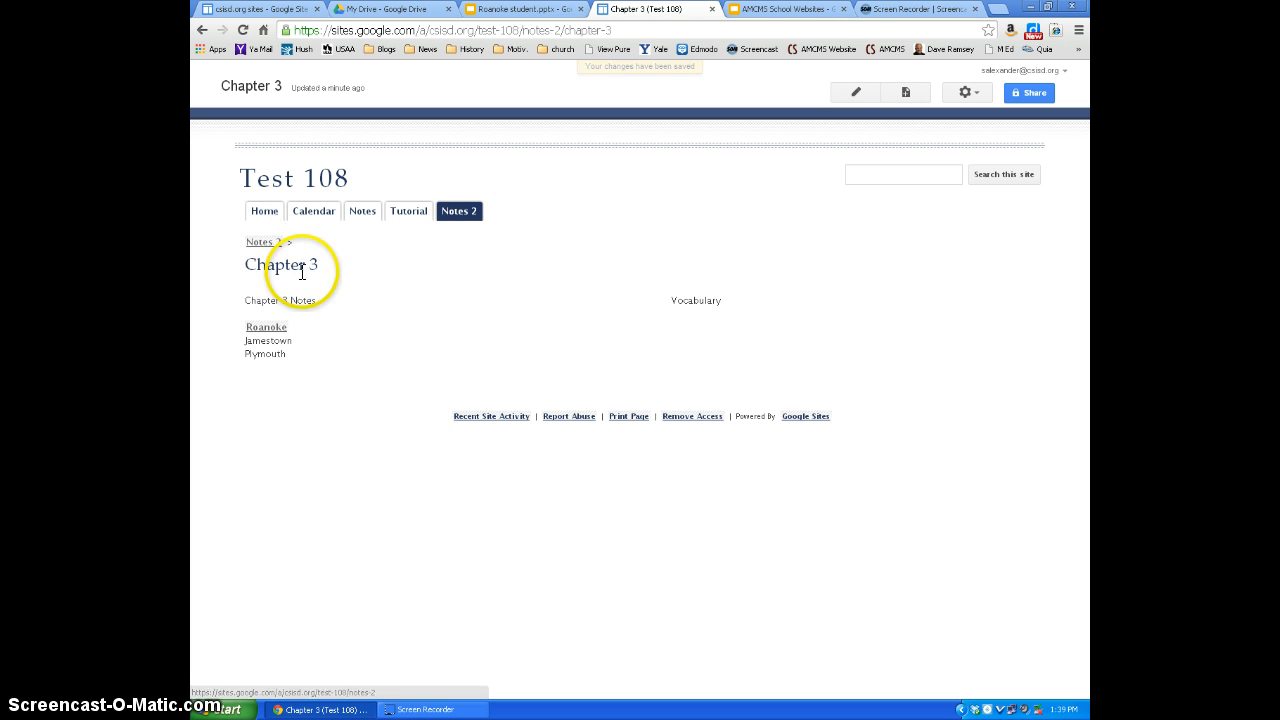
- Open the Chapter 4 page under Notes 2 for editing and apply the Left sidebar layout
mouse_move(446, 220)
click(460, 256)
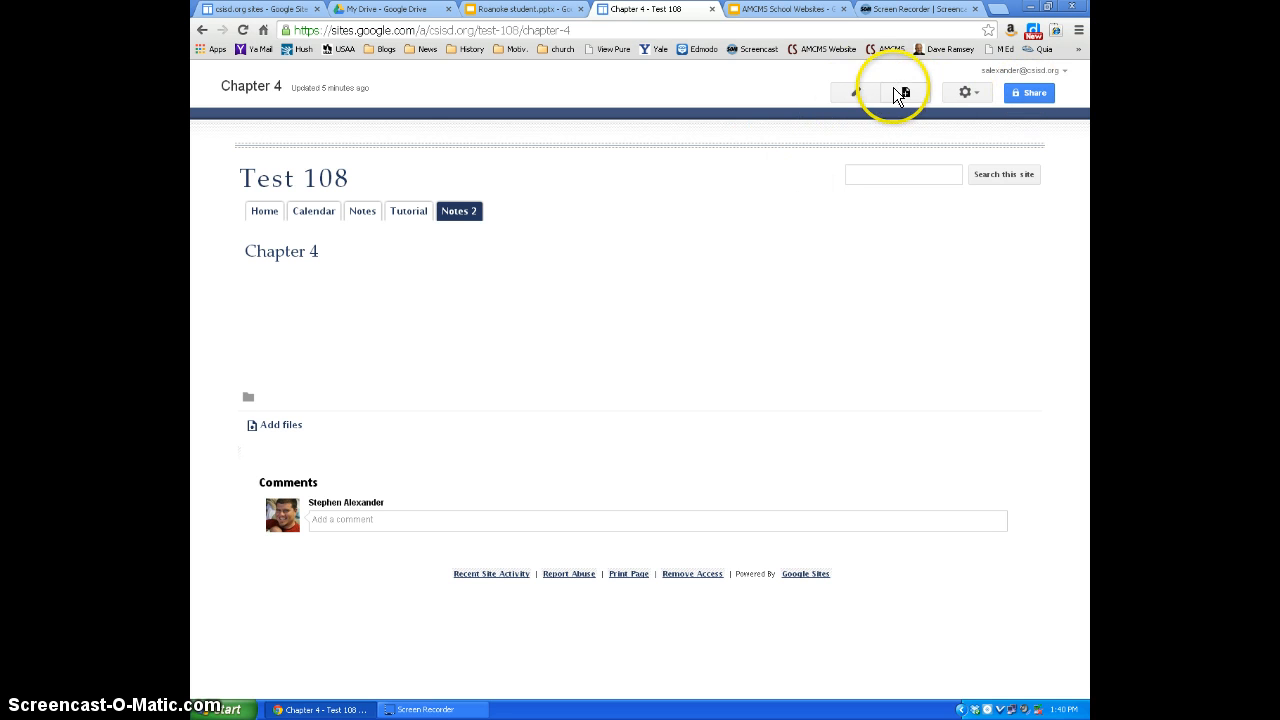
click(855, 92)
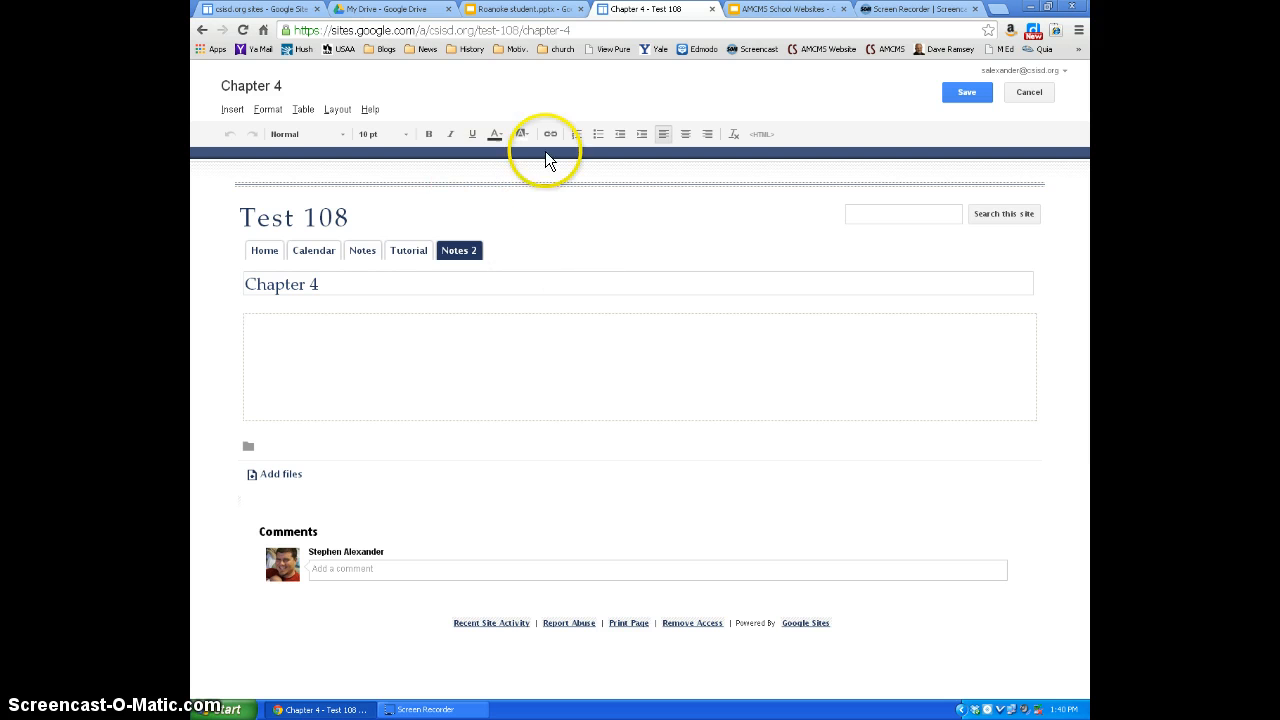
click(336, 109)
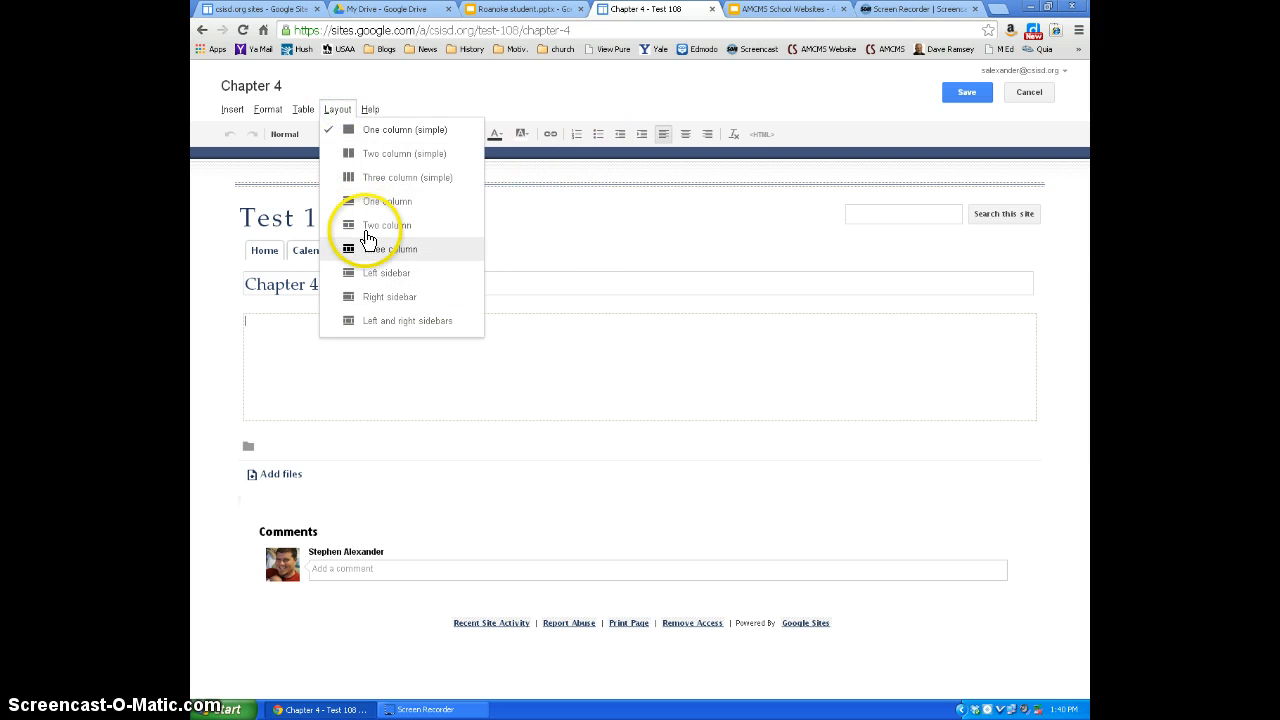
click(370, 277)
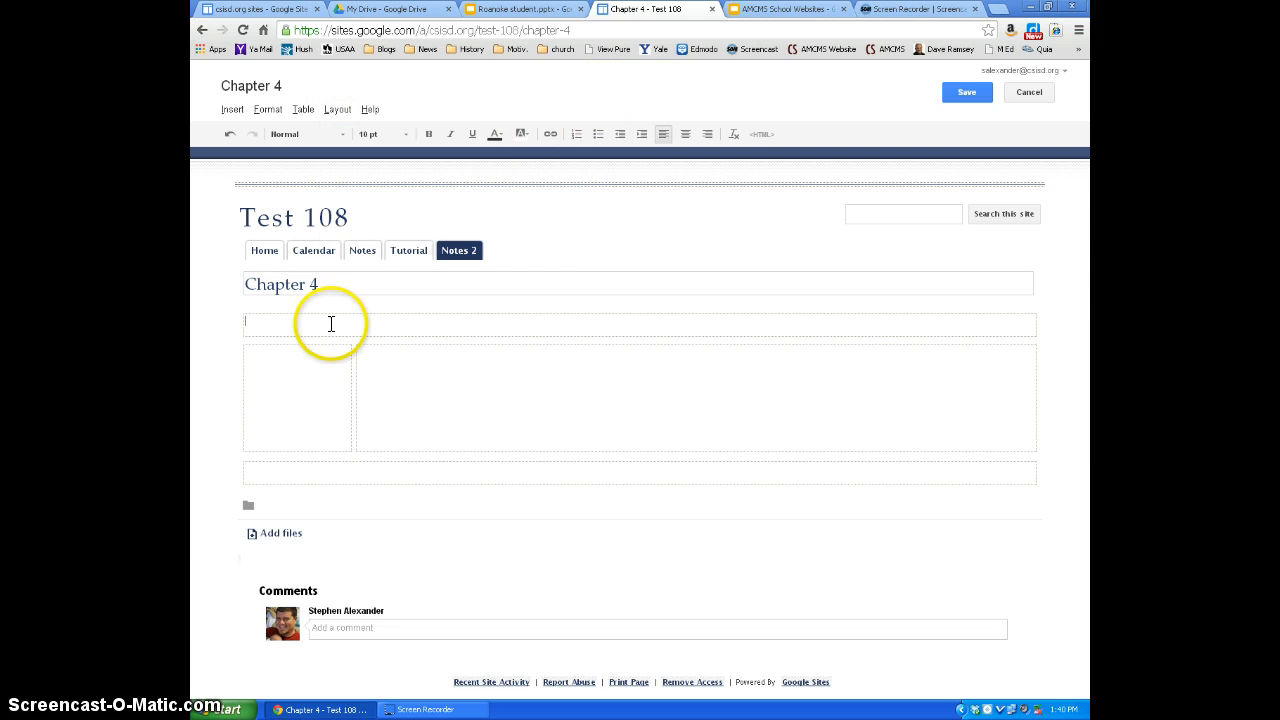
- Enter "Chapter 4 Notes" in the sidebar column and "Vocabulary" in the wide column, and save the page
click(309, 363)
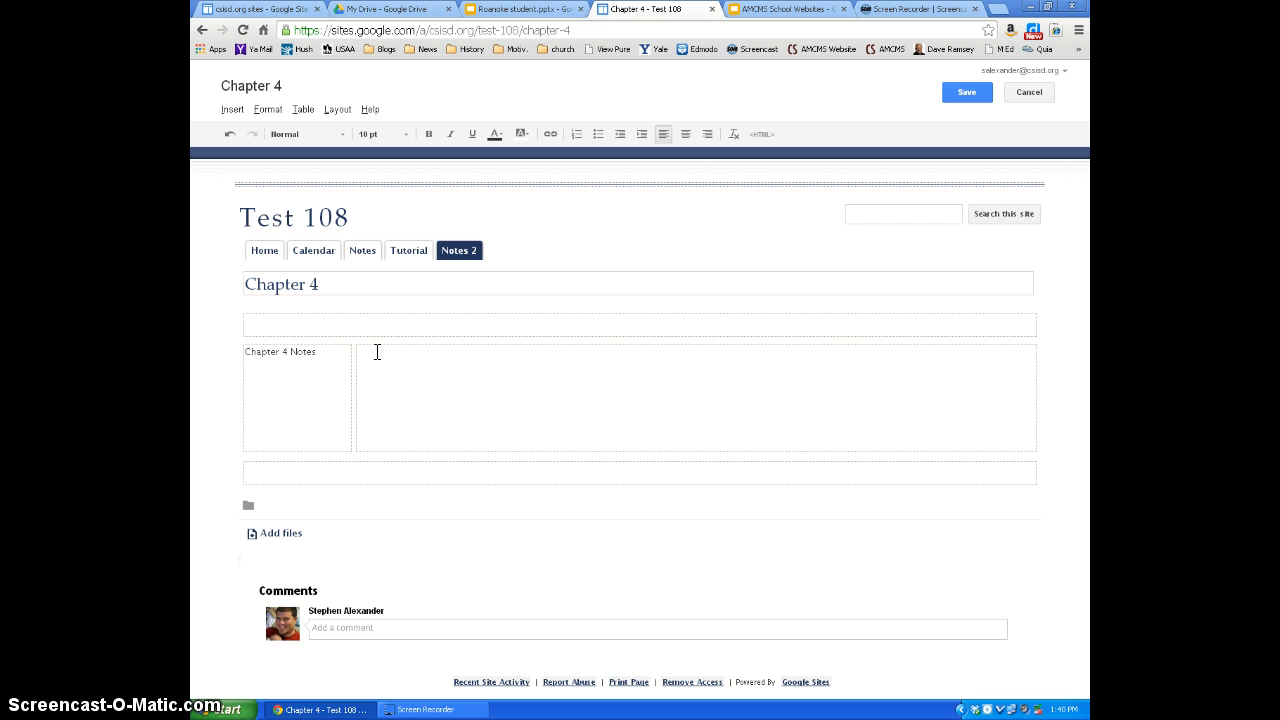
click(377, 352)
text(Vocabulary)
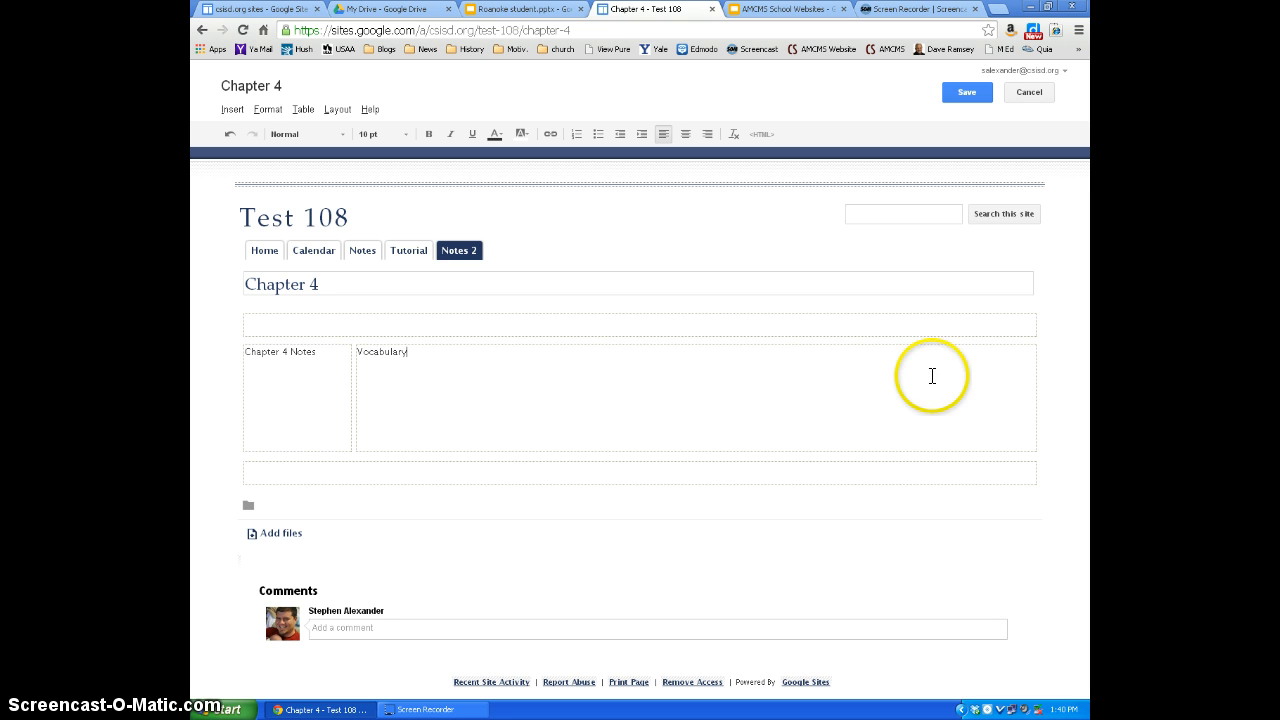
click(978, 93)
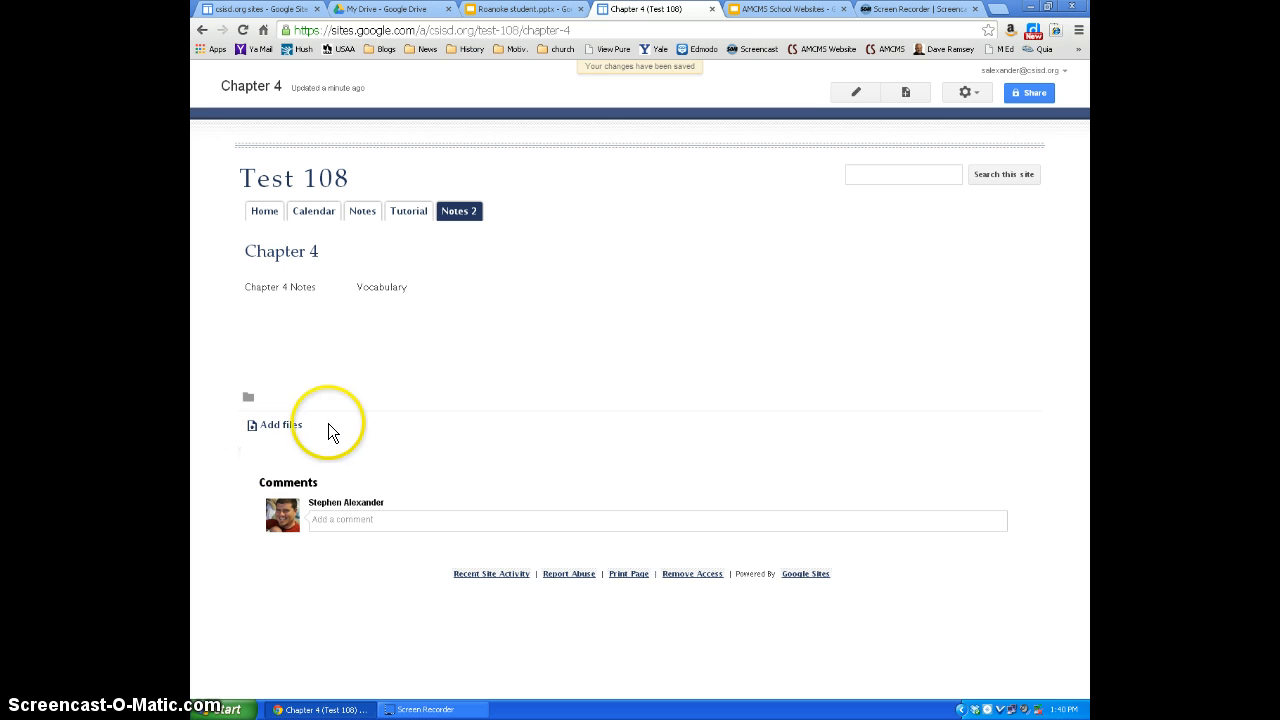
- Attach the Massachusetts Bay Colony presentation from Chapter 4 Colonial Period > 2011 > New England to the Chapter 4 page
click(278, 428)
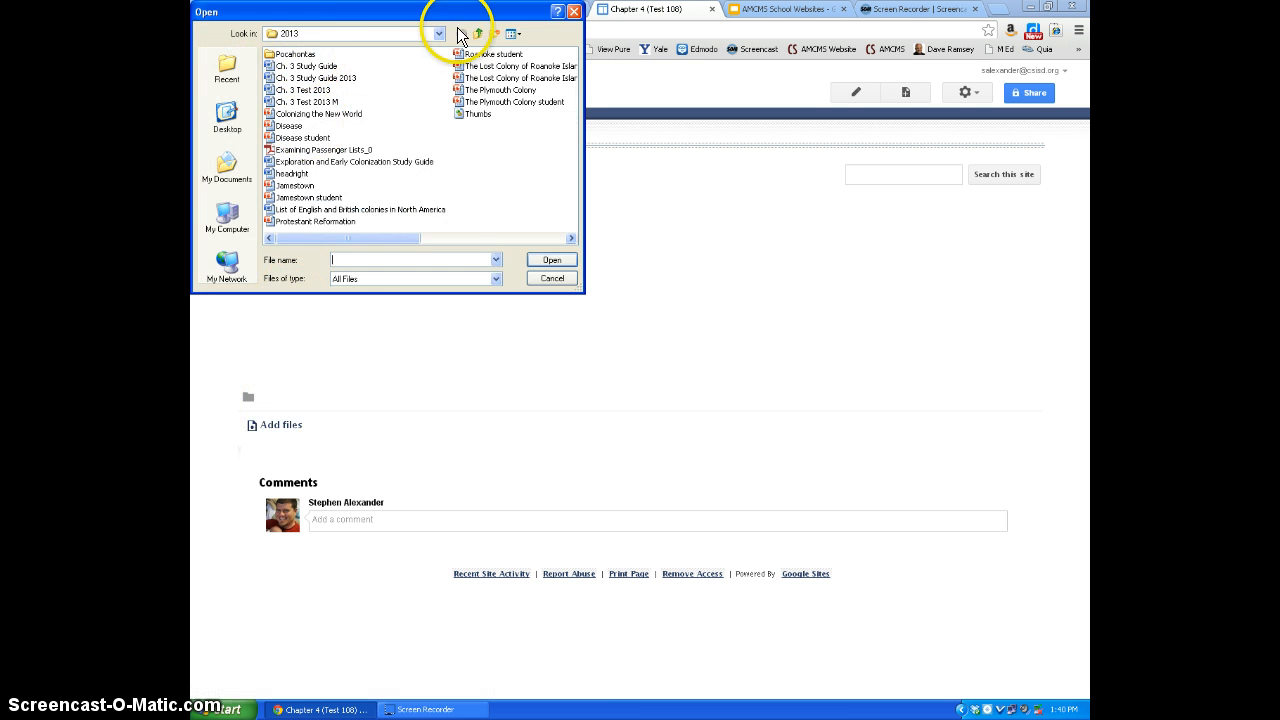
click(478, 34)
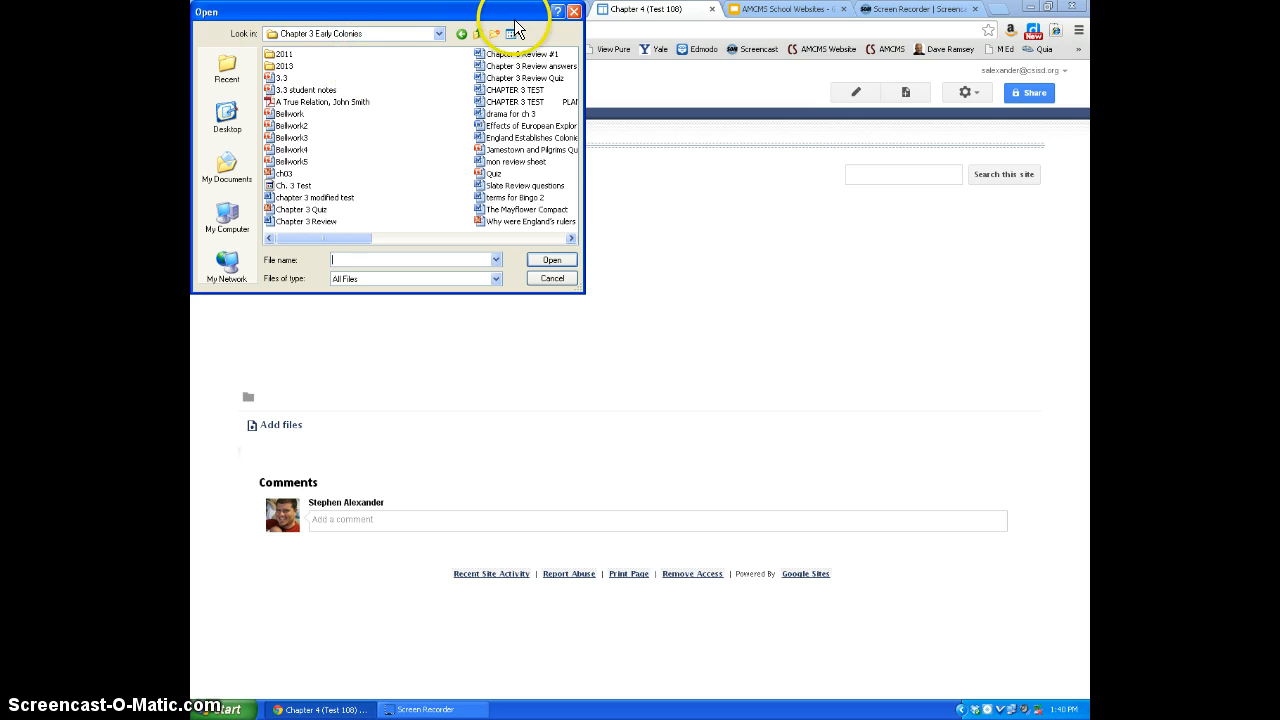
click(478, 34)
click(302, 128)
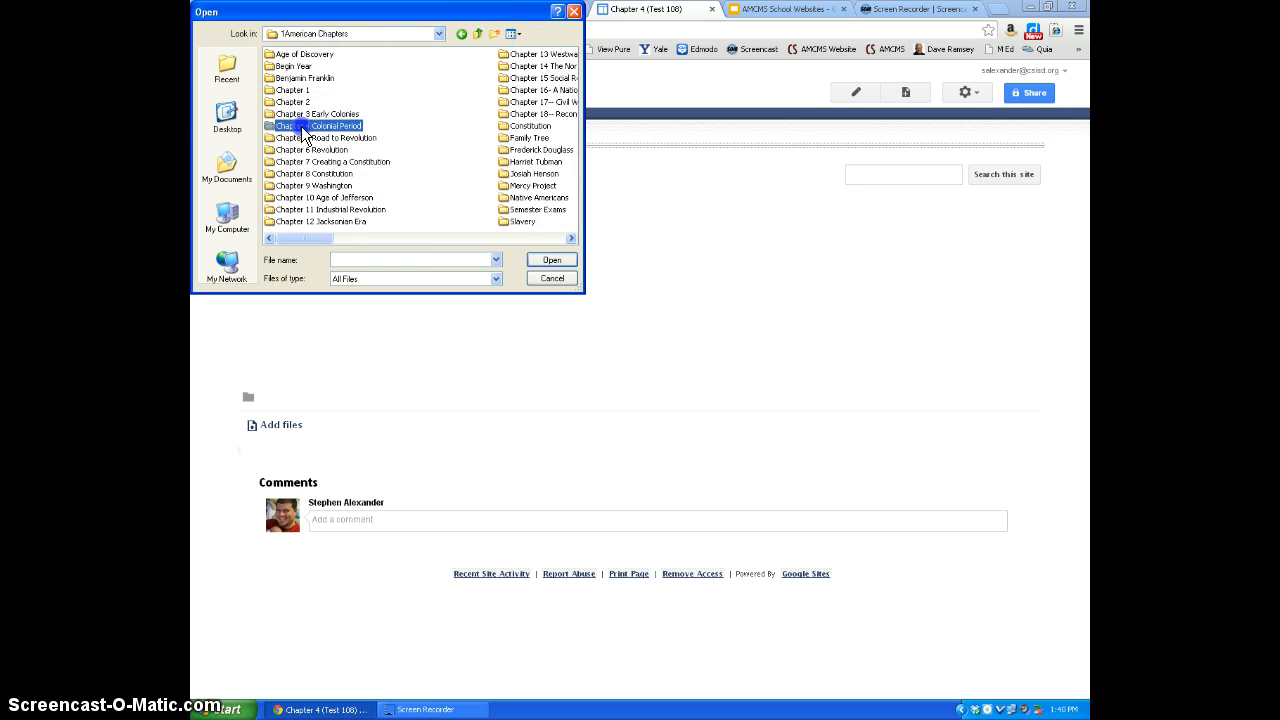
double_click(302, 128)
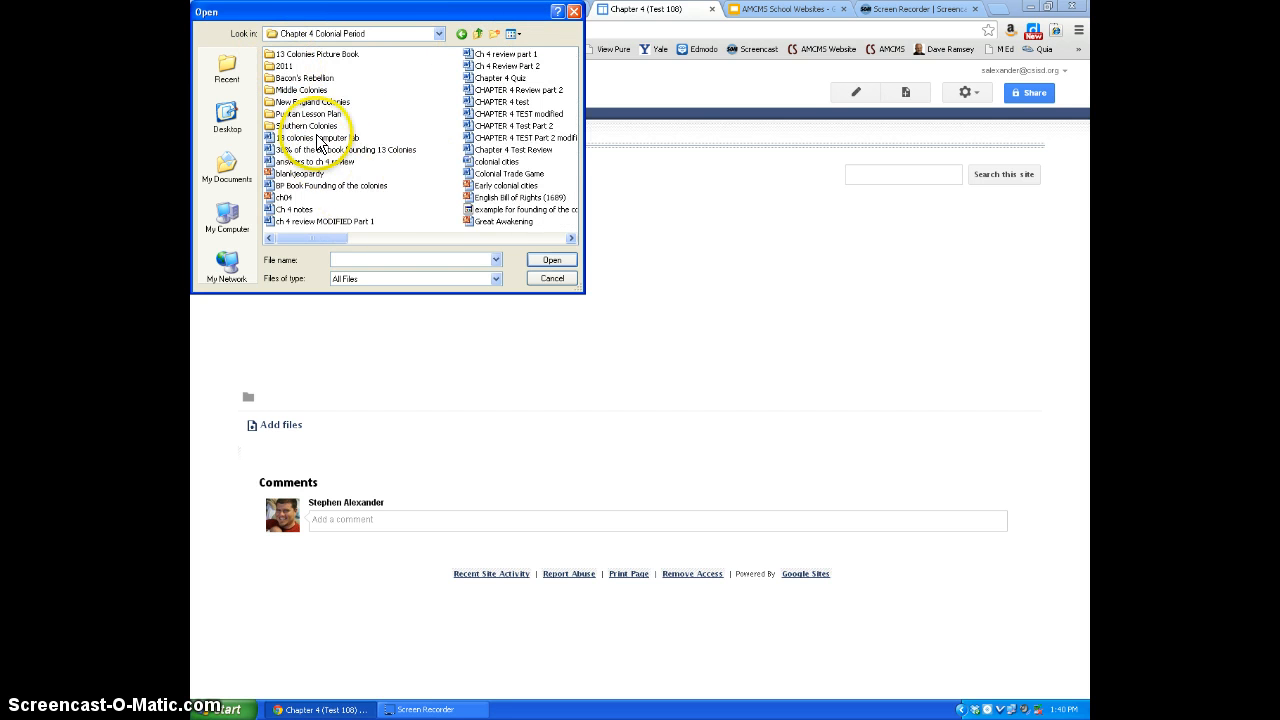
double_click(280, 66)
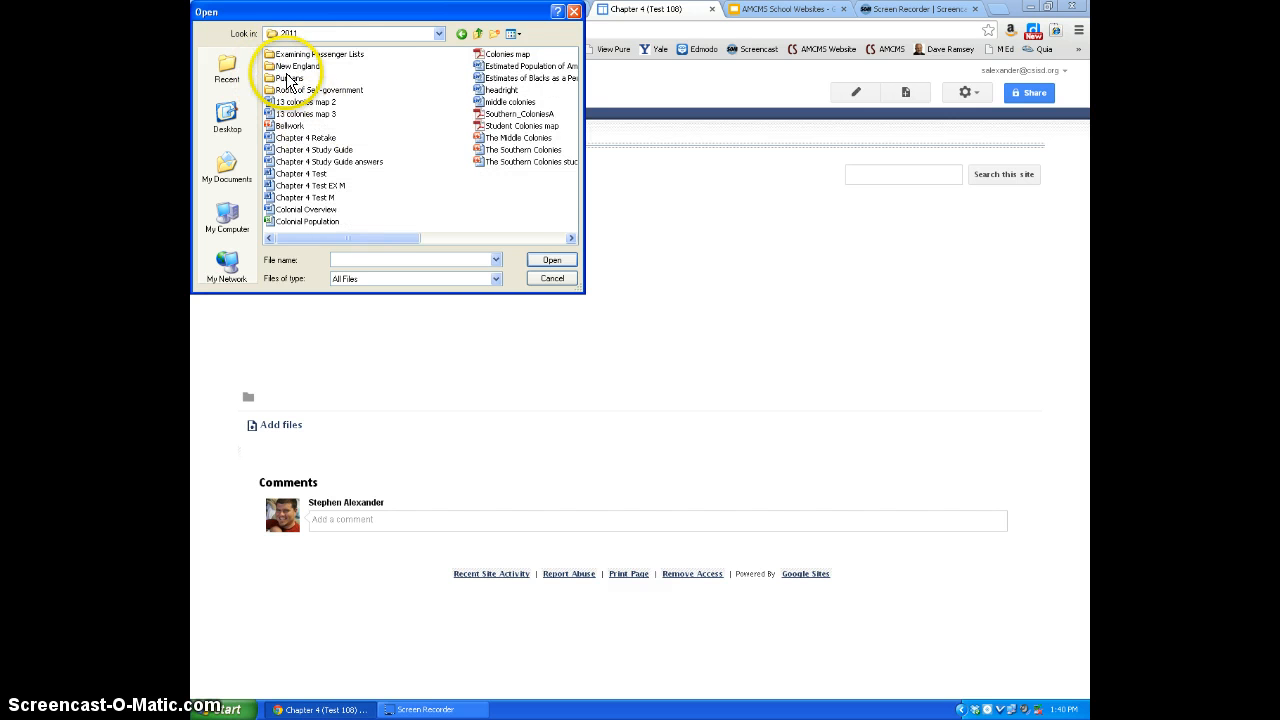
double_click(297, 66)
click(320, 66)
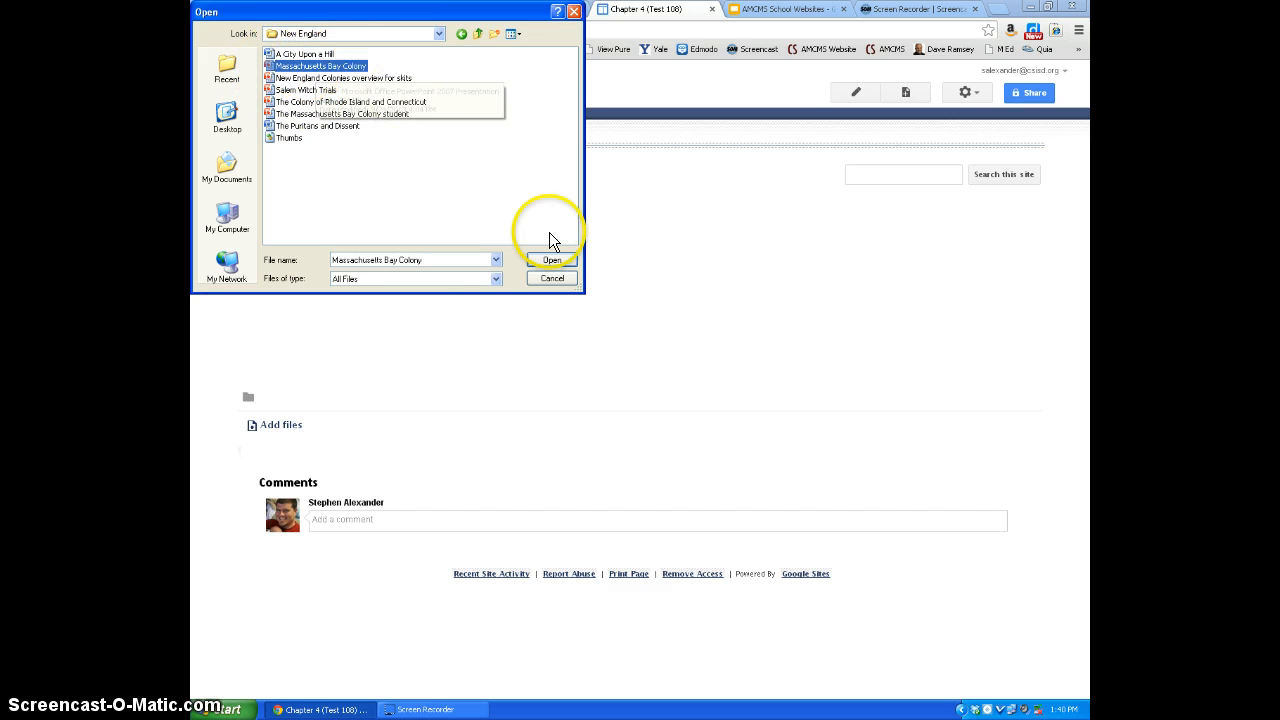
click(544, 261)
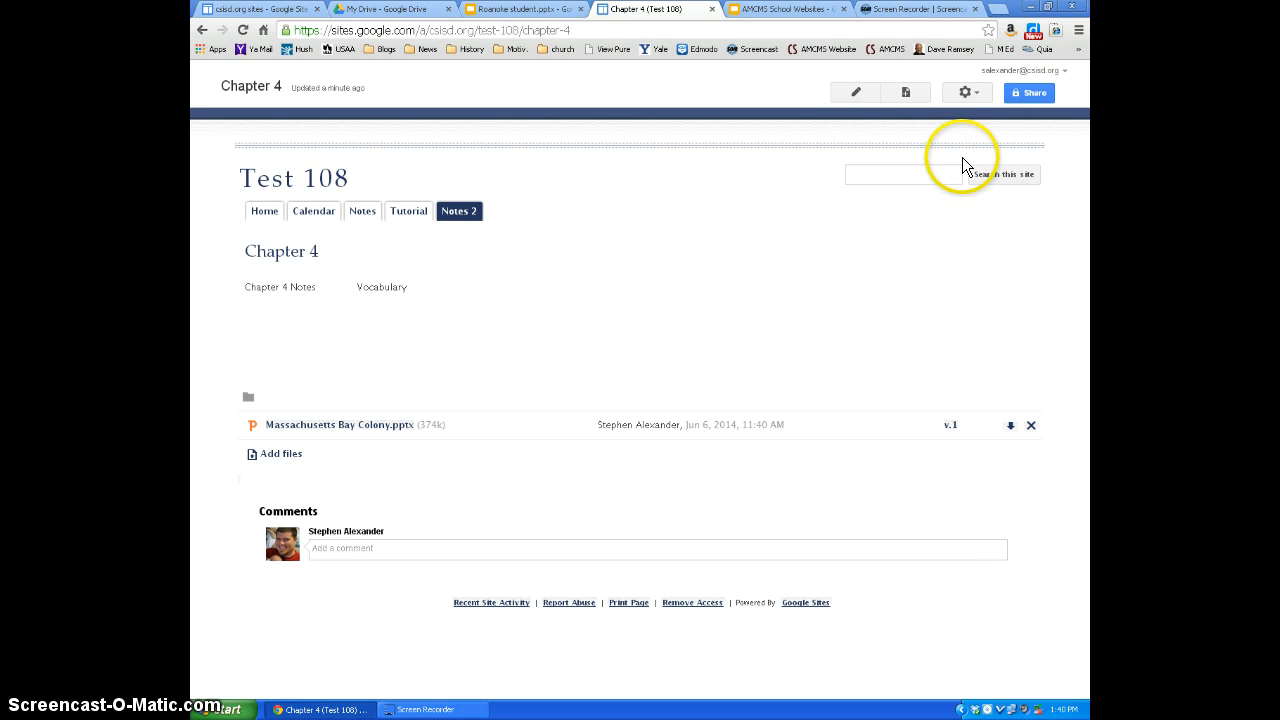
- Disallow comments in the Chapter 4 page settings and save them
click(968, 93)
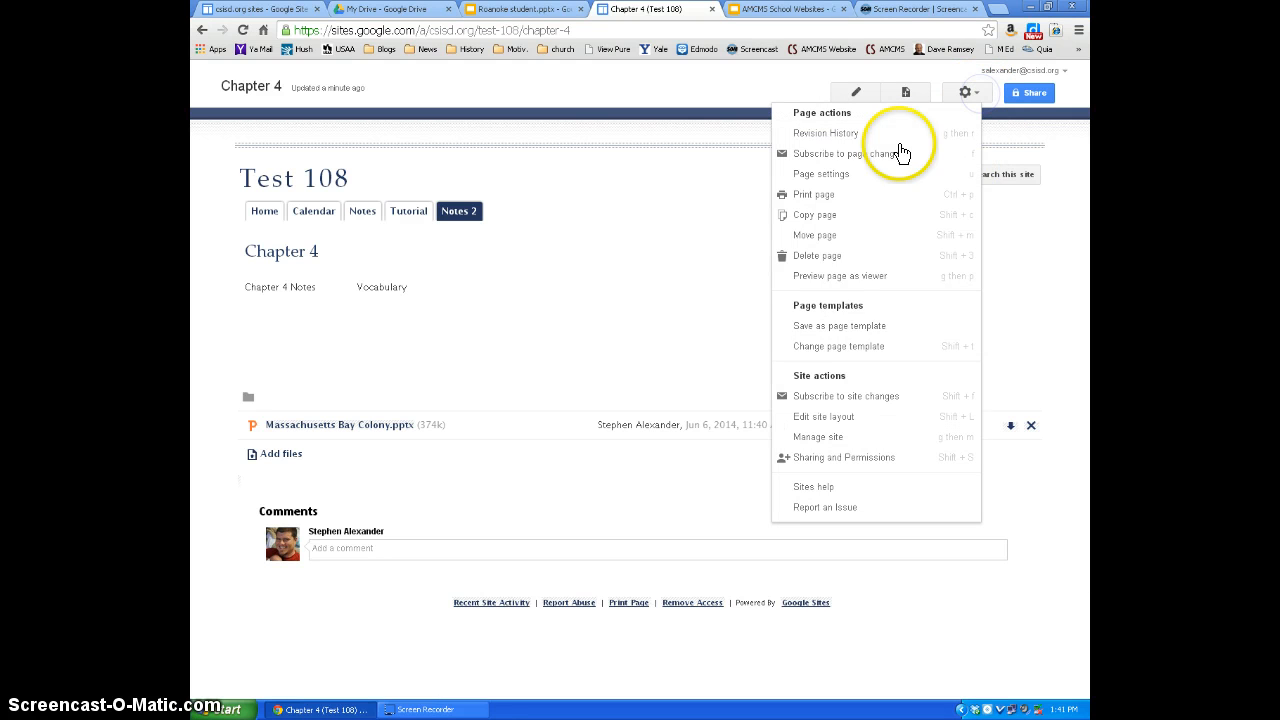
click(830, 177)
click(479, 309)
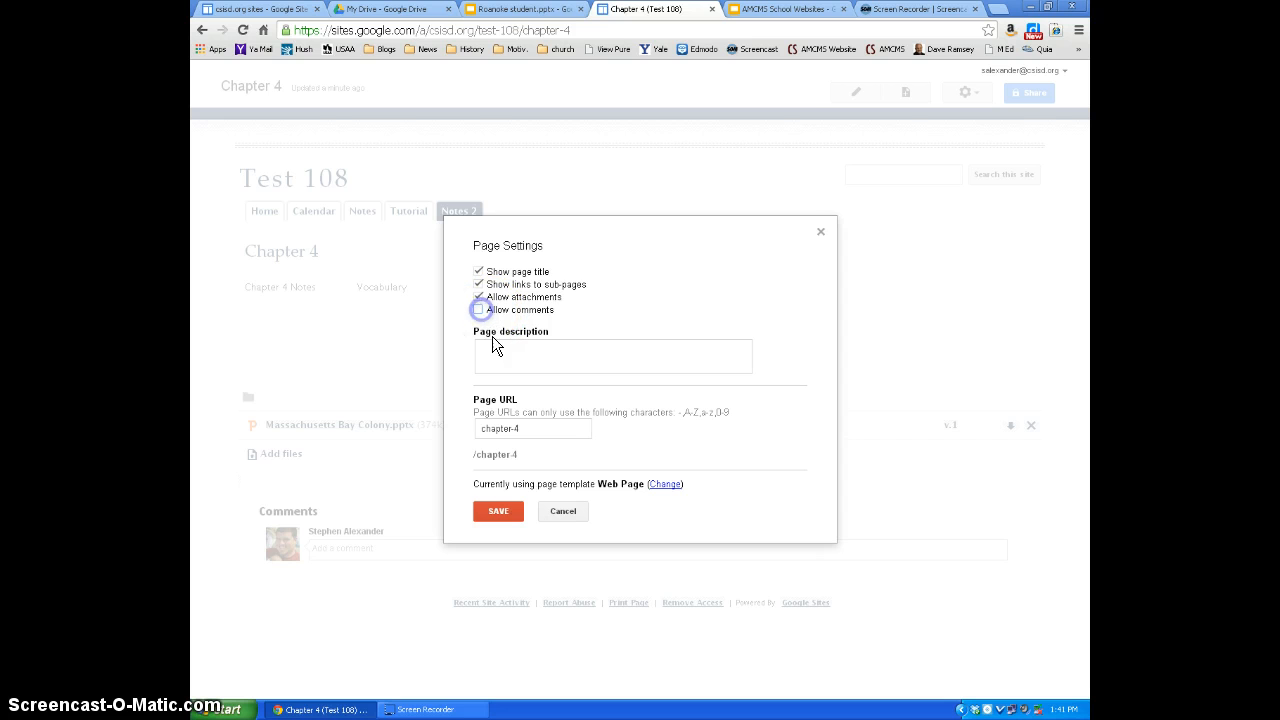
click(499, 512)
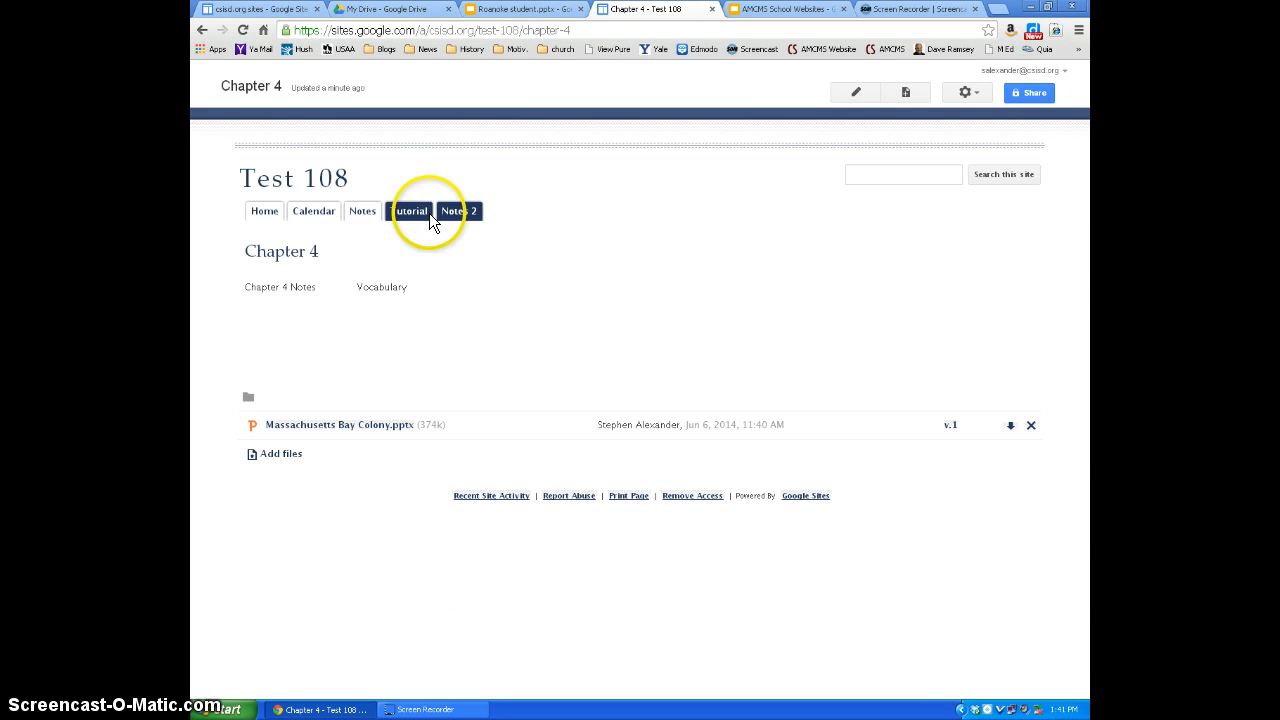
- View the Chapter 3 page under Notes 2 for comparison and return to the Chapter 4 page
mouse_move(462, 218)
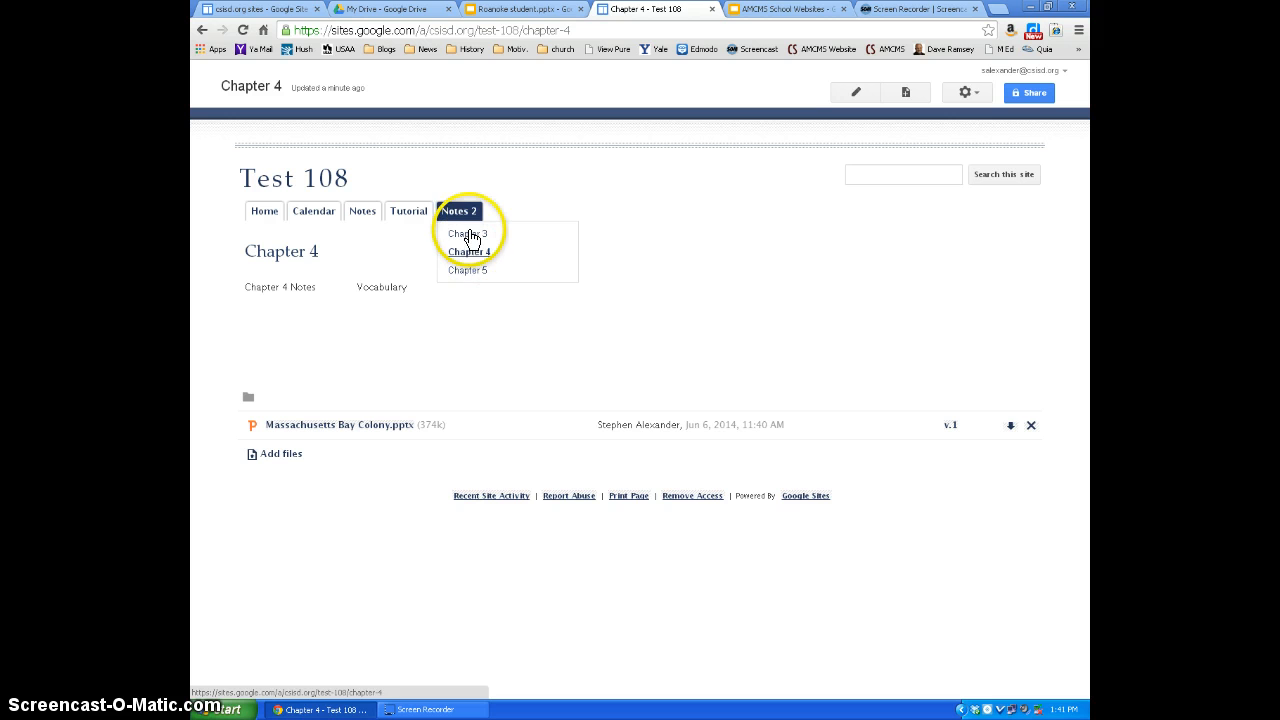
click(470, 236)
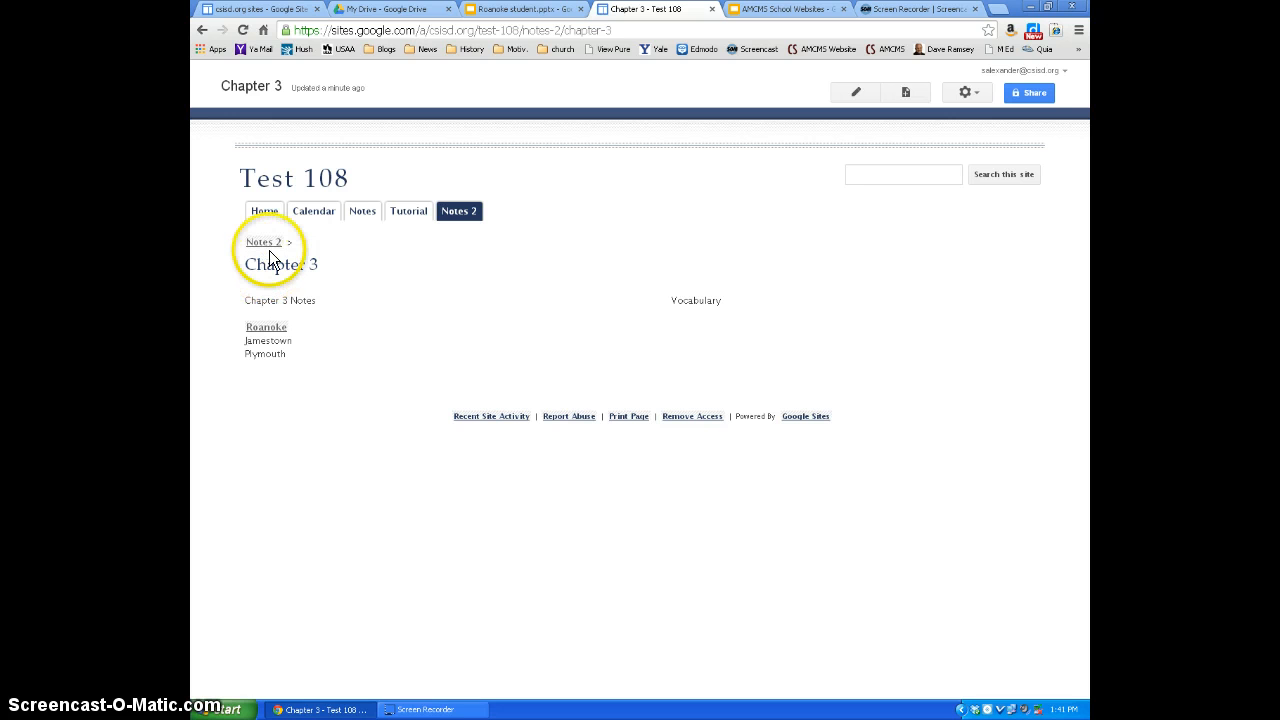
mouse_move(459, 210)
click(462, 253)
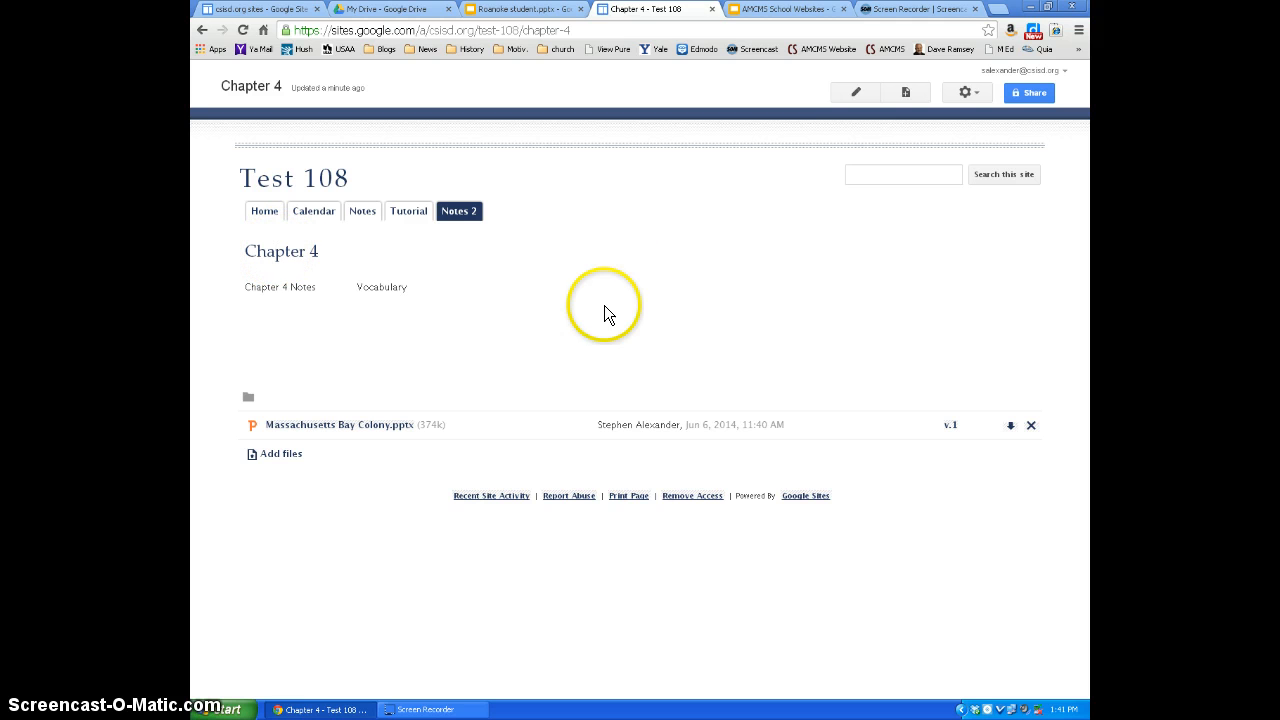
click(966, 92)
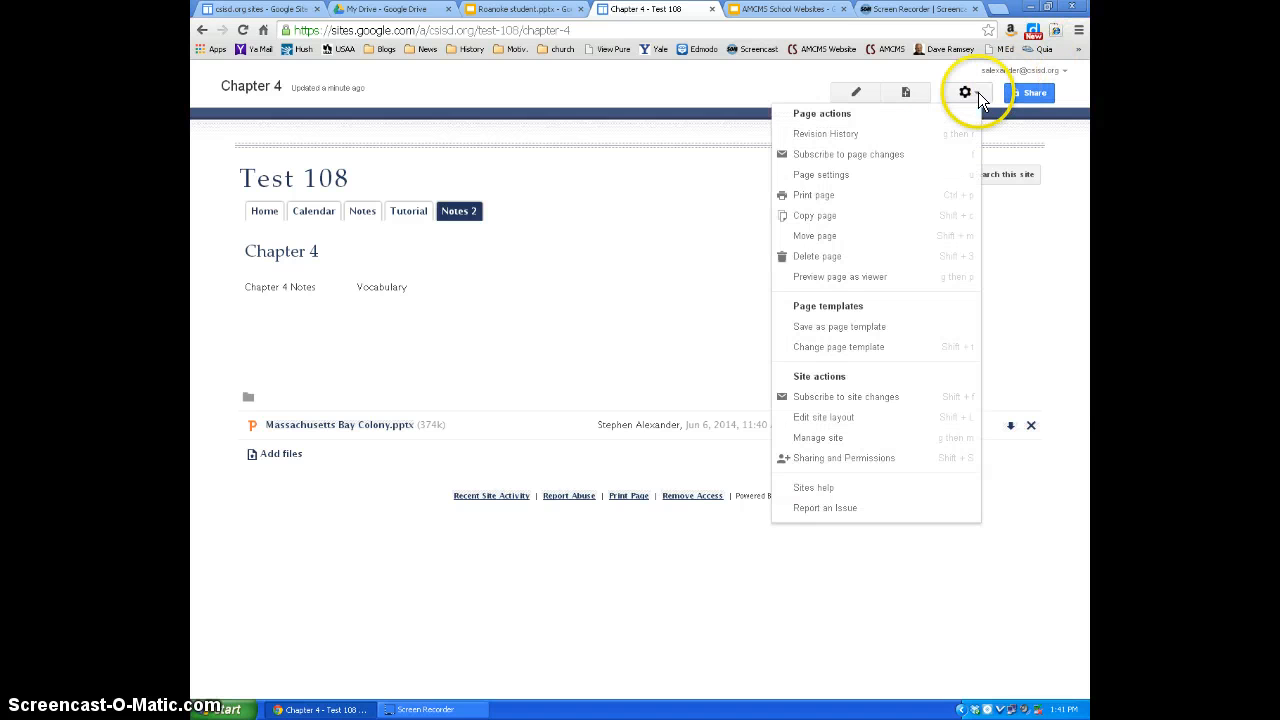
click(836, 176)
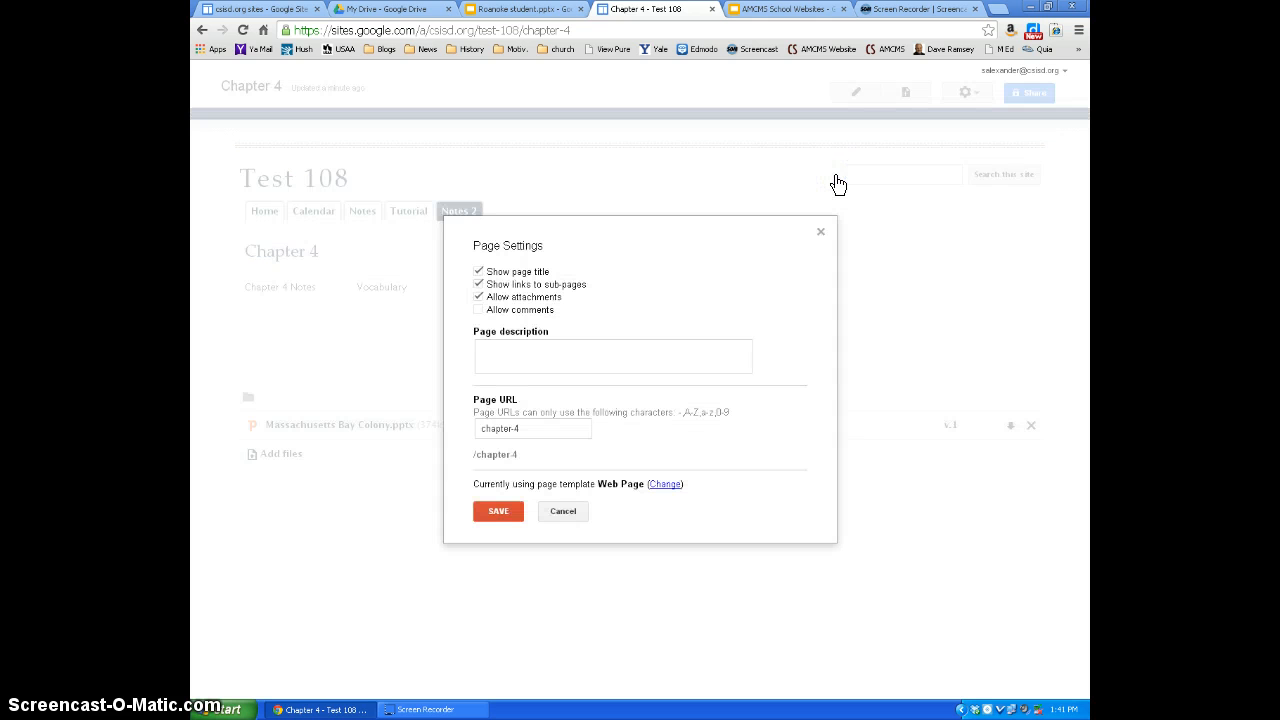
click(612, 372)
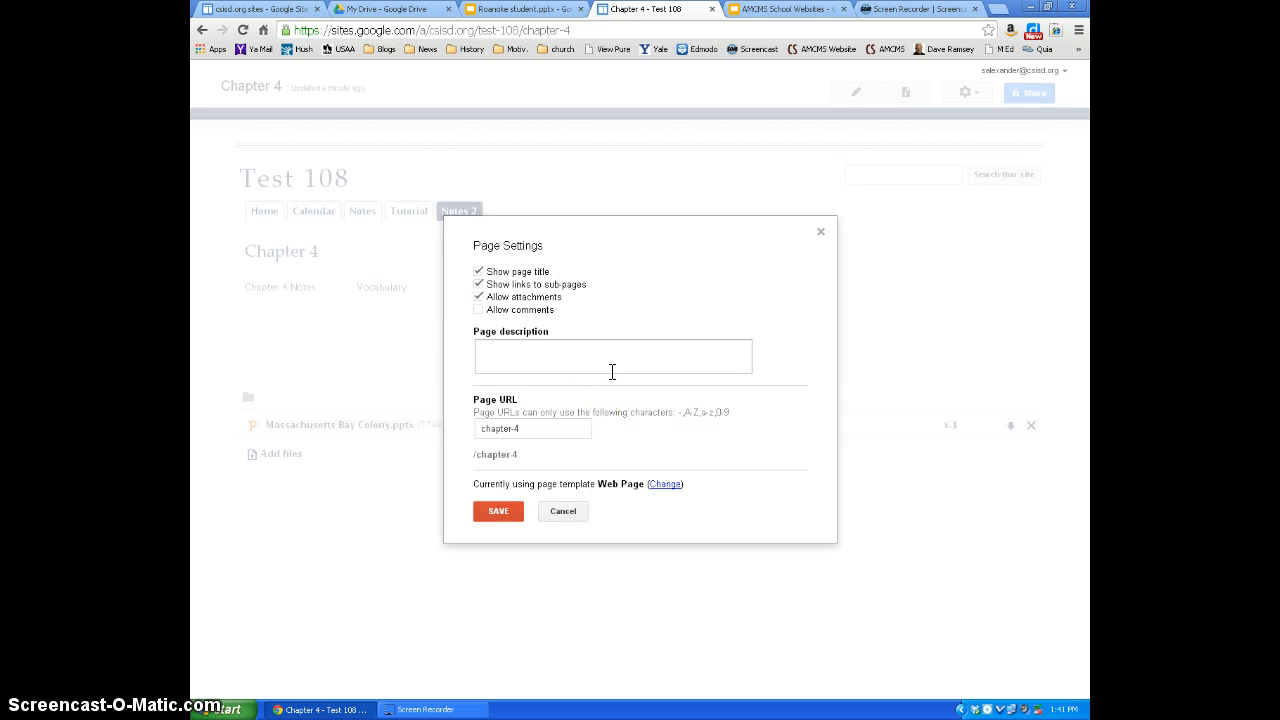
click(662, 485)
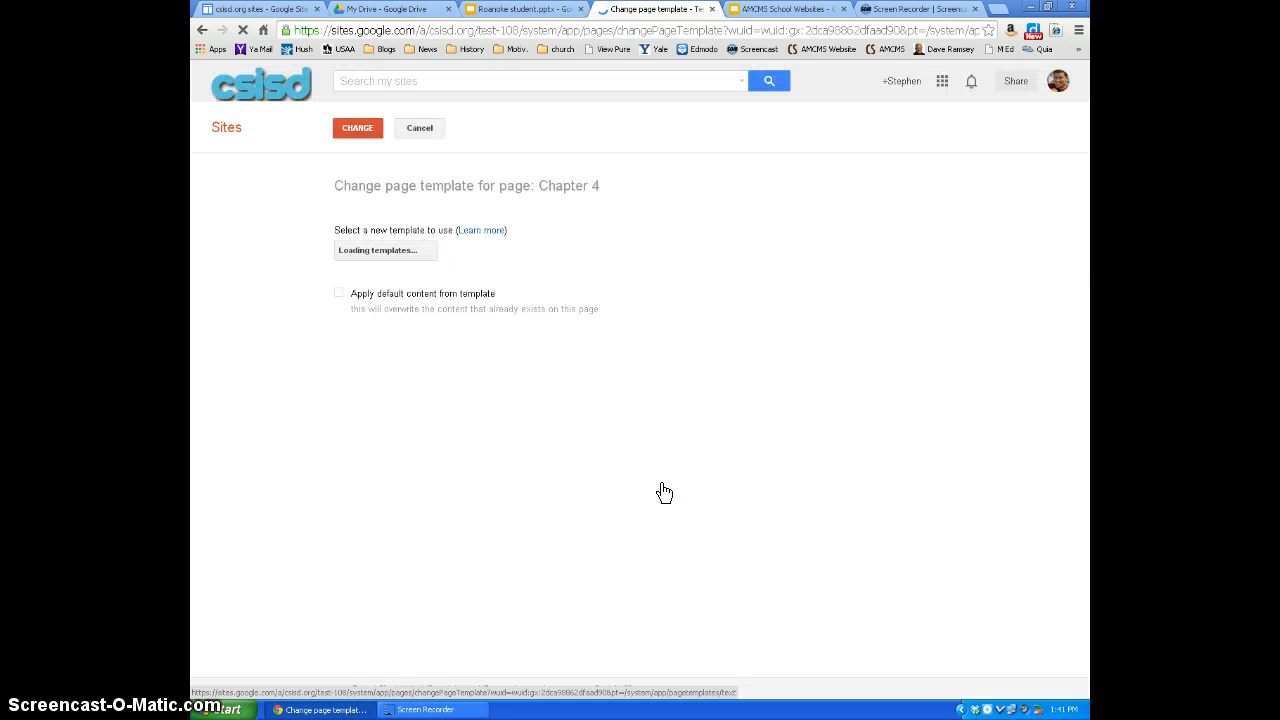
click(414, 131)
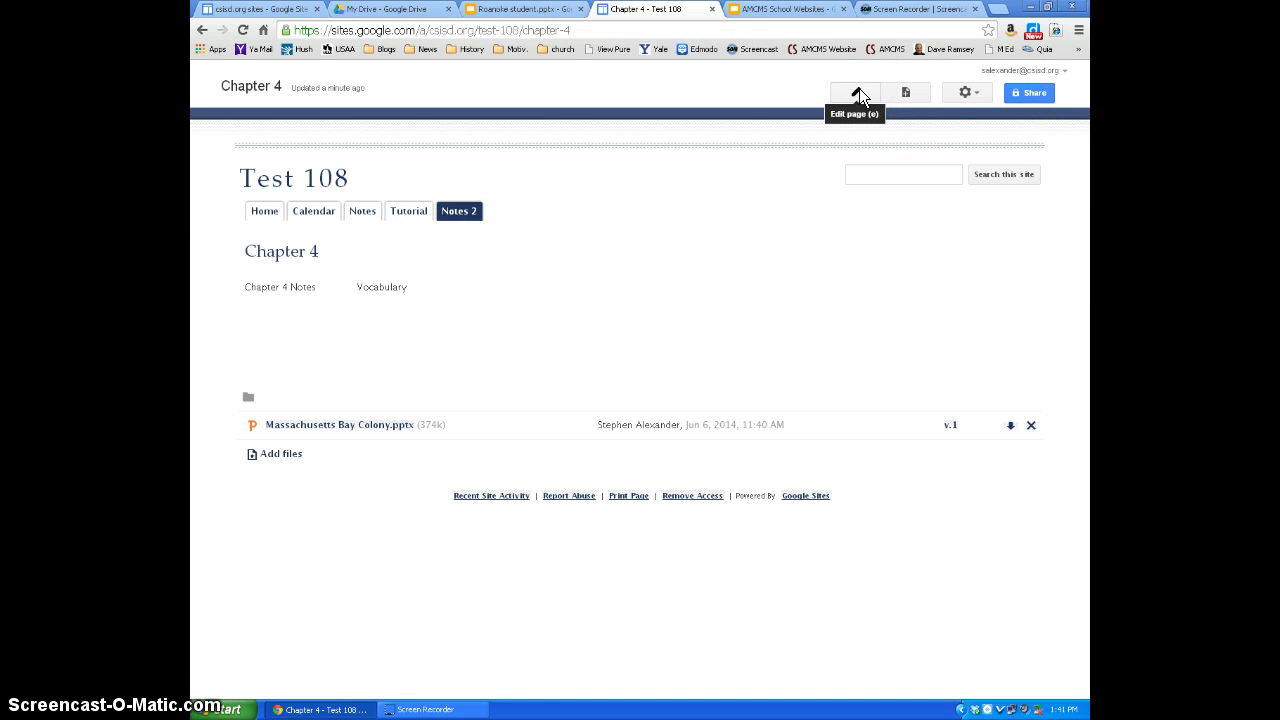
- Review the page settings of the Chapter 4 page and close them without saving
click(962, 96)
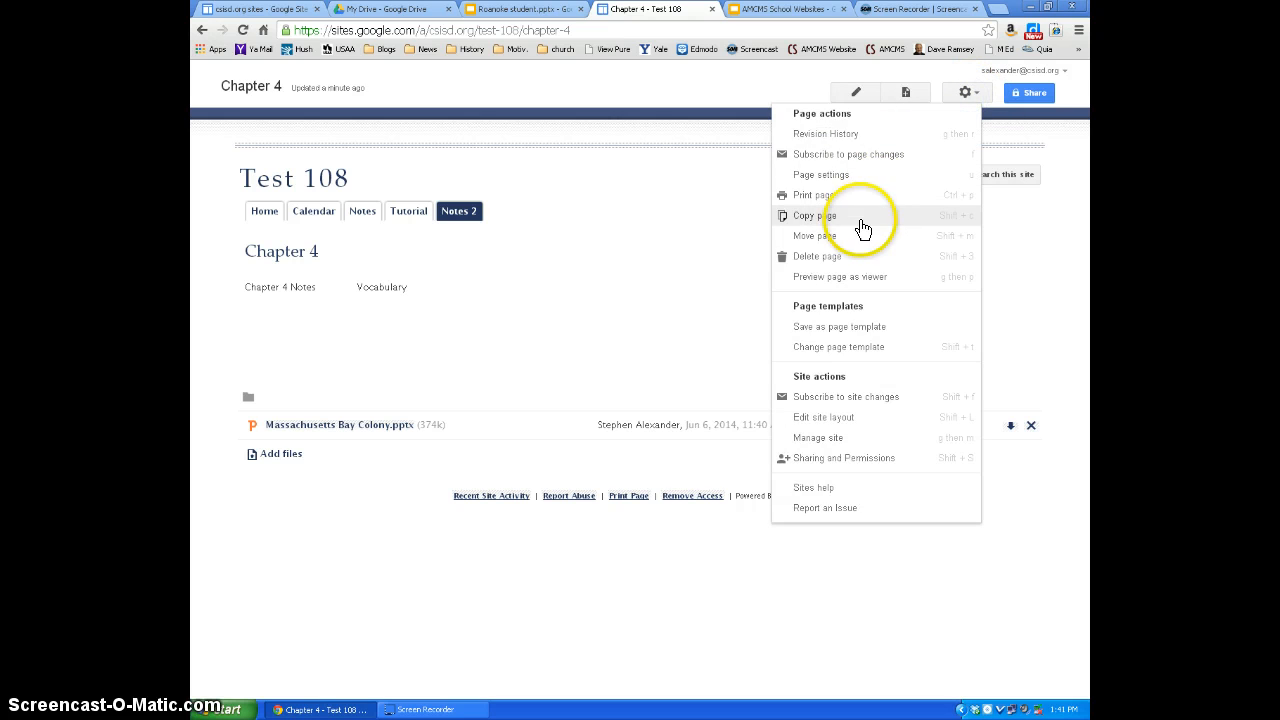
click(840, 175)
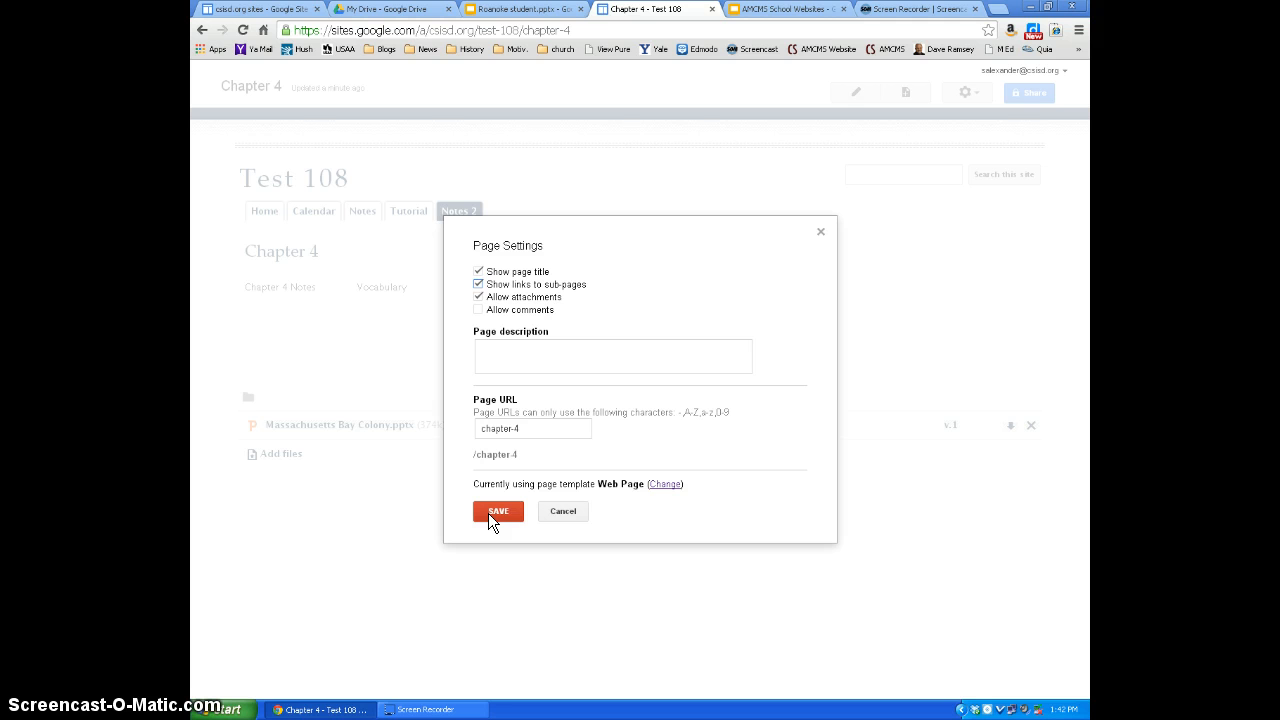
click(821, 233)
mouse_move(458, 208)
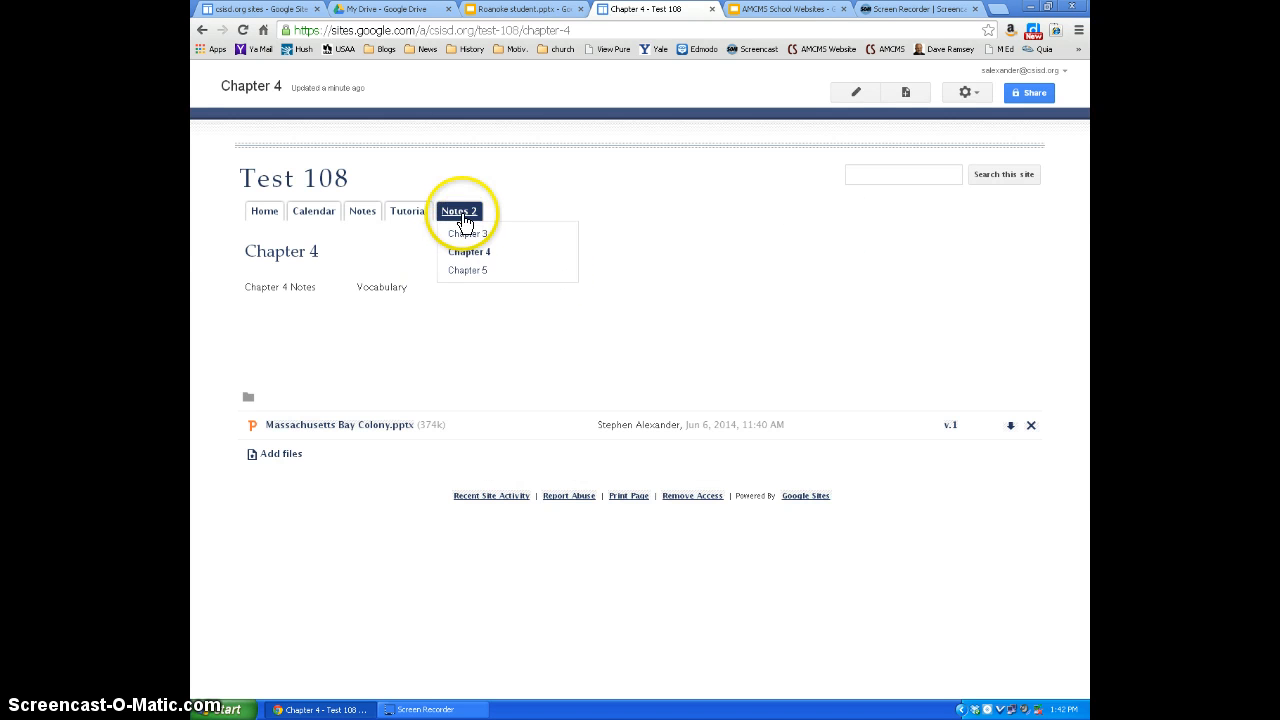